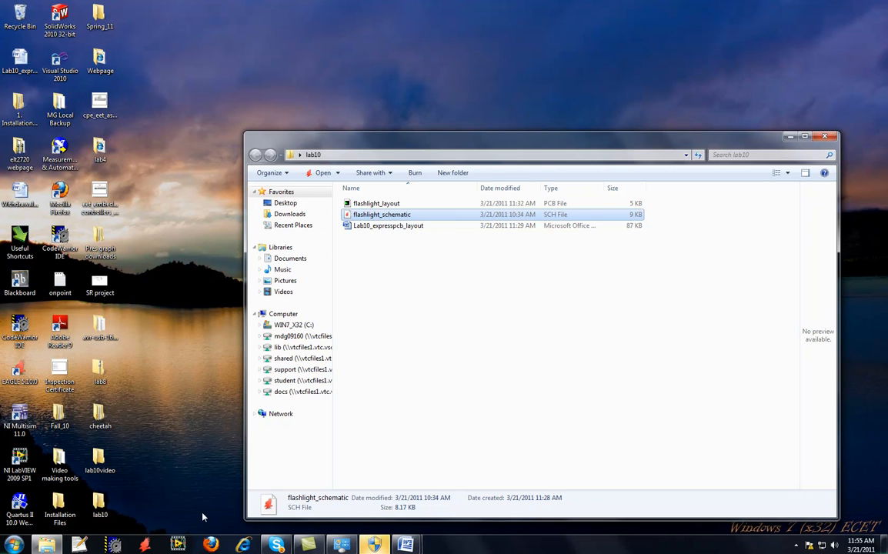
Step: Launch ExpressSCH from the ExpressPCB program group, dismiss the welcome message and move its window clear
{"action": "left_click", "coordinate": [17, 545]}
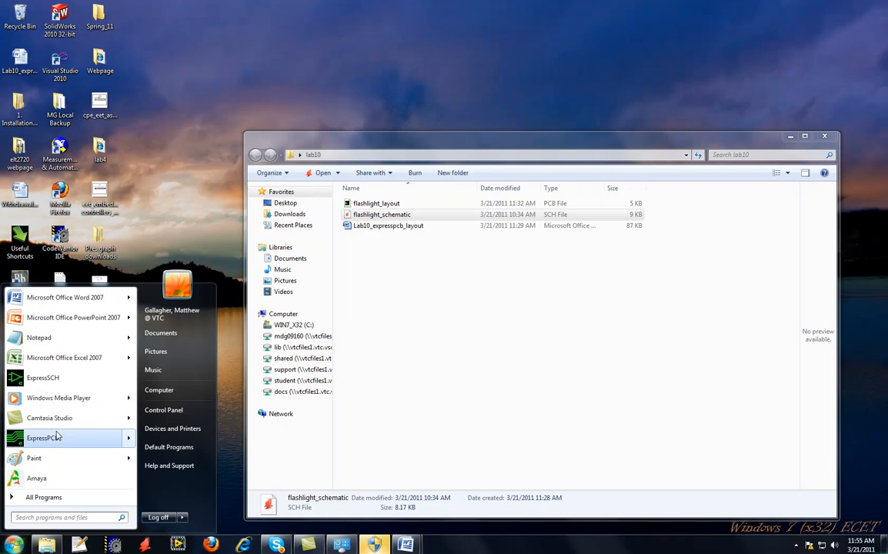
{"action": "left_click", "coordinate": [34, 497]}
{"action": "scroll", "coordinate": [51, 438], "scroll_direction": "down", "scroll_amount": 7}
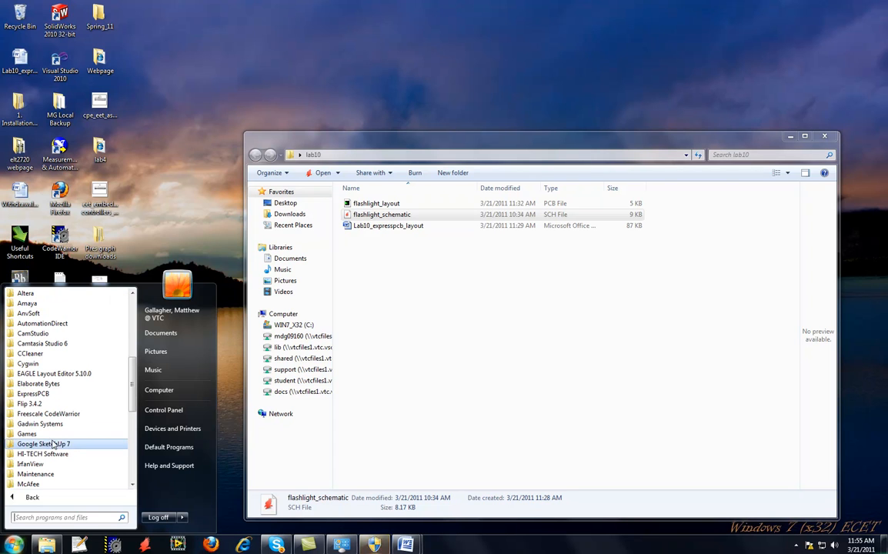
{"action": "left_click", "coordinate": [42, 393]}
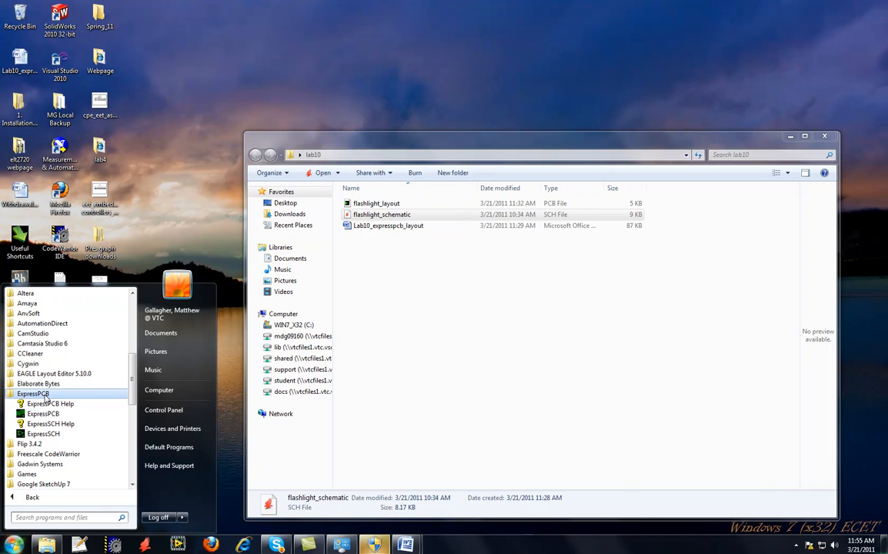
{"action": "left_click", "coordinate": [43, 435]}
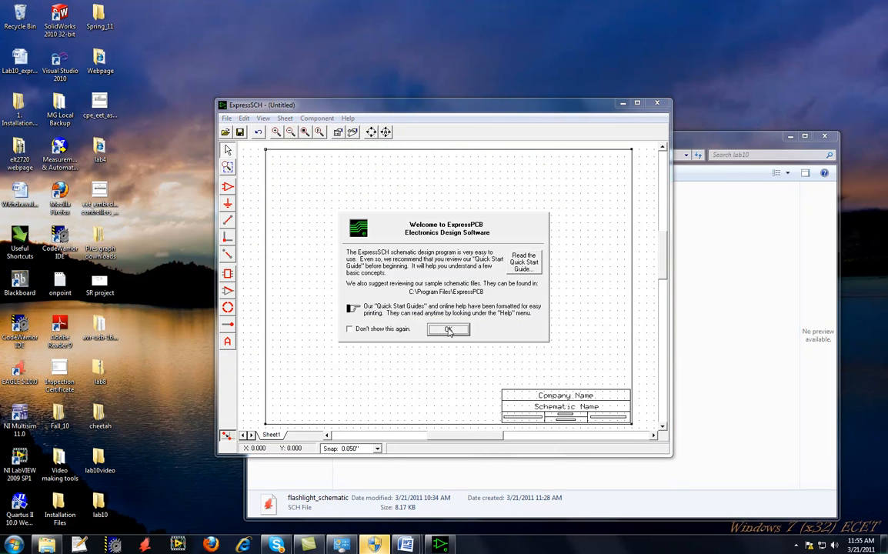
{"action": "left_click", "coordinate": [431, 329]}
{"action": "left_click", "coordinate": [318, 118]}
{"action": "left_click", "coordinate": [308, 105]}
{"action": "left_click_drag", "start_coordinate": [308, 104], "coordinate": [337, 134]}
Step: Open the flashlight_schematic file from the lab10 folder and reposition the schematic window
{"action": "left_click", "coordinate": [255, 148]}
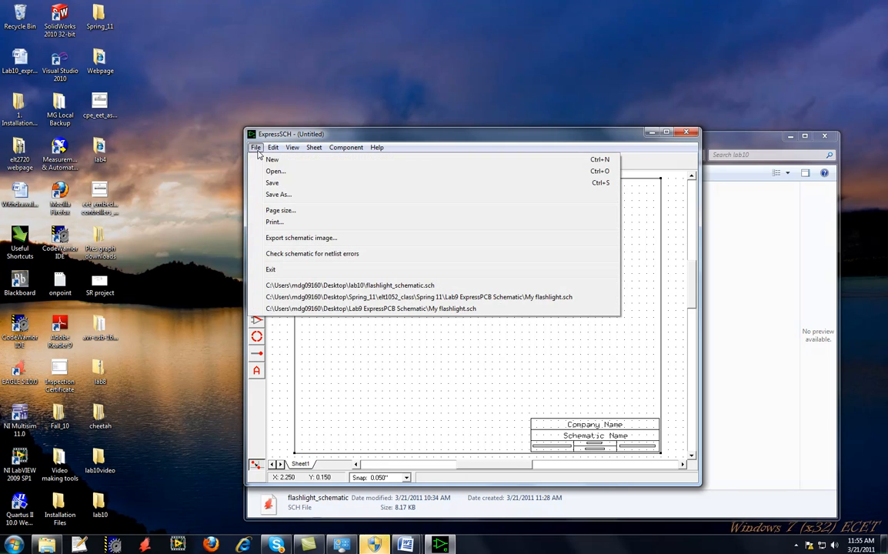
{"action": "left_click", "coordinate": [271, 171]}
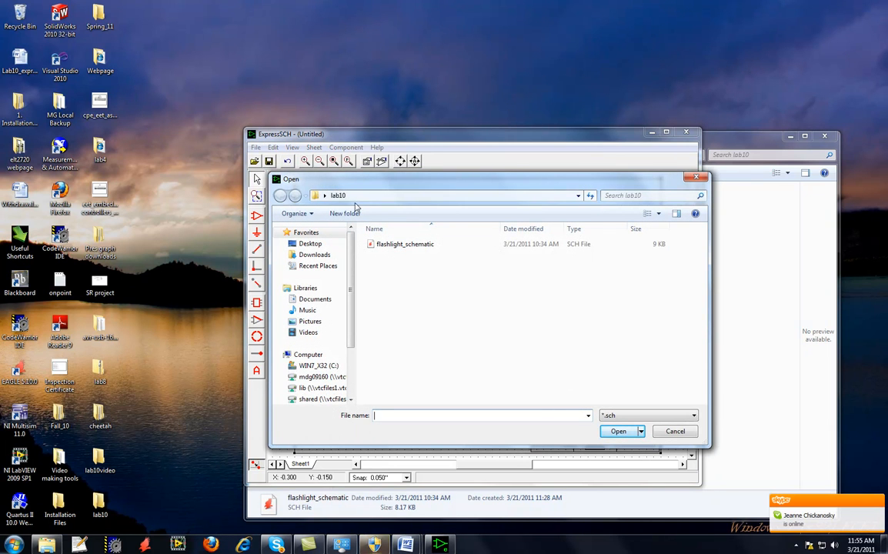
{"action": "left_click", "coordinate": [403, 244]}
{"action": "left_click", "coordinate": [619, 431]}
{"action": "scroll", "coordinate": [576, 305], "scroll_direction": "up", "scroll_amount": 2}
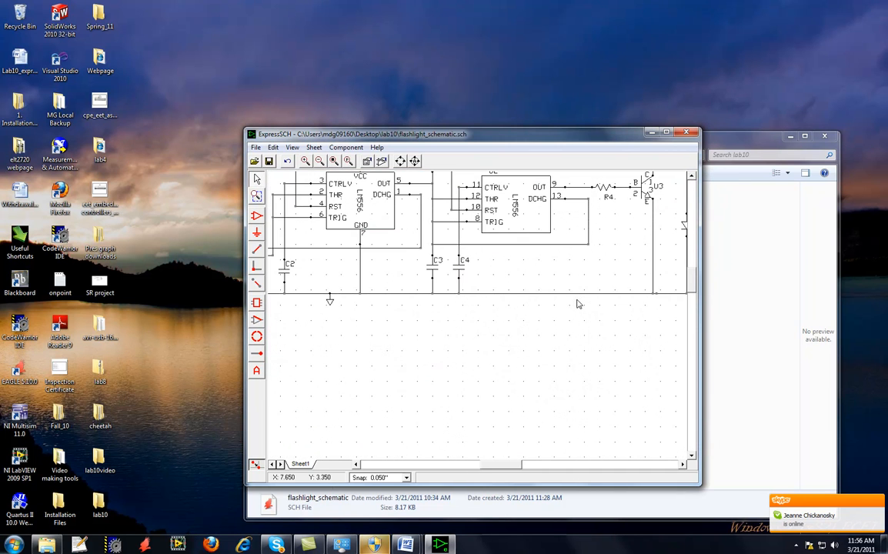
{"action": "left_click_drag", "start_coordinate": [607, 143], "coordinate": [656, 186]}
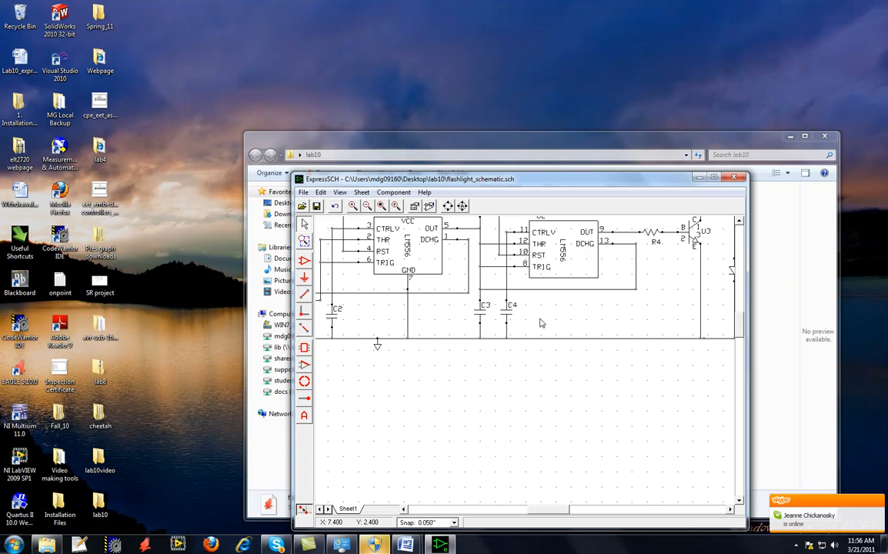
Step: Launch the ExpressPCB layout program and dismiss its welcome message
{"action": "left_click", "coordinate": [16, 544]}
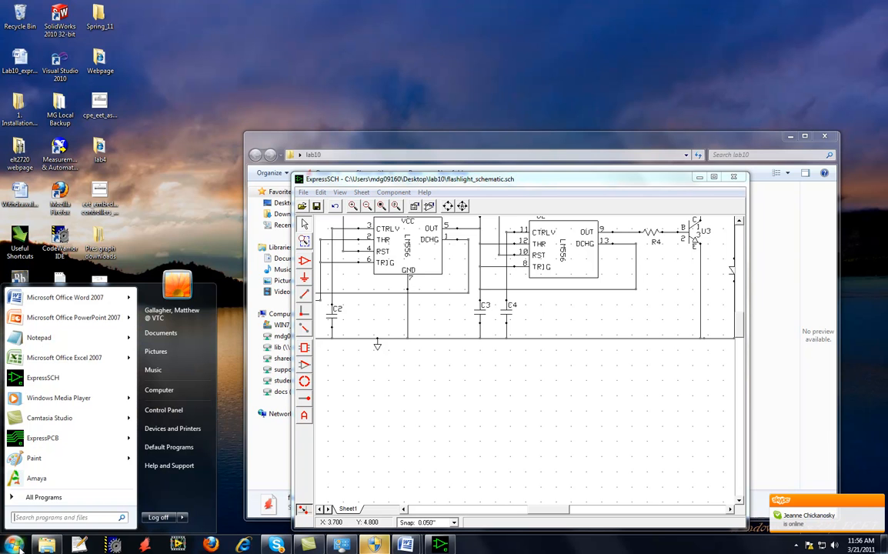
{"action": "left_click", "coordinate": [25, 500]}
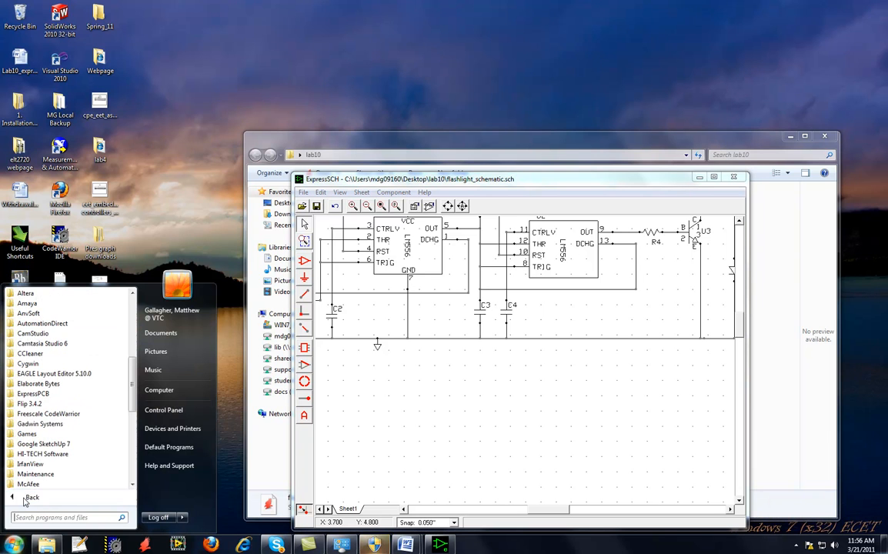
{"action": "left_click", "coordinate": [32, 393]}
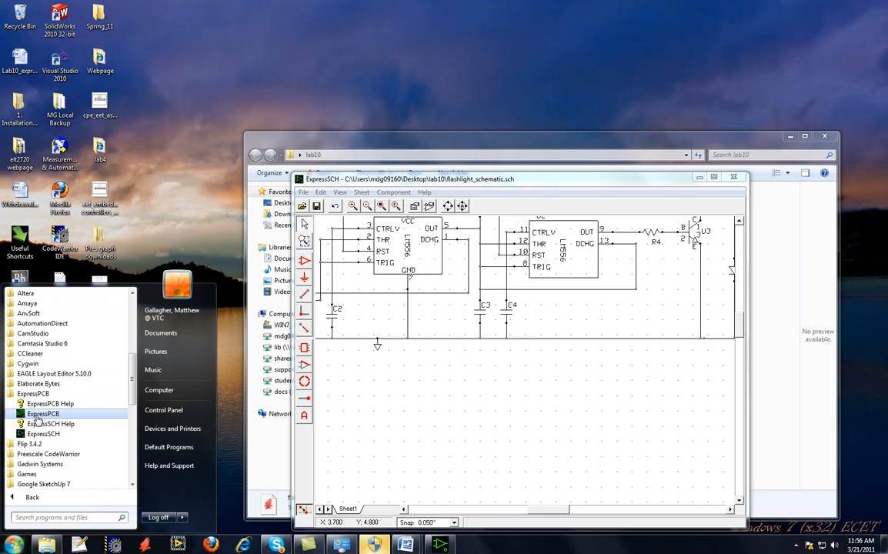
{"action": "left_click", "coordinate": [29, 416]}
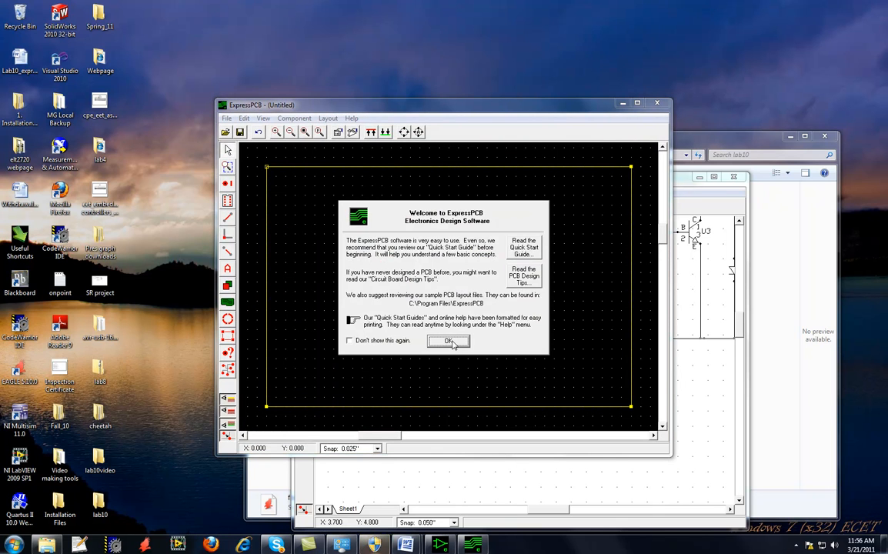
{"action": "left_click", "coordinate": [450, 341]}
Step: Move the layout and schematic windows apart, and minimize the schematic window
{"action": "left_click_drag", "start_coordinate": [536, 108], "coordinate": [499, 90]}
{"action": "left_click_drag", "start_coordinate": [668, 176], "coordinate": [671, 110]}
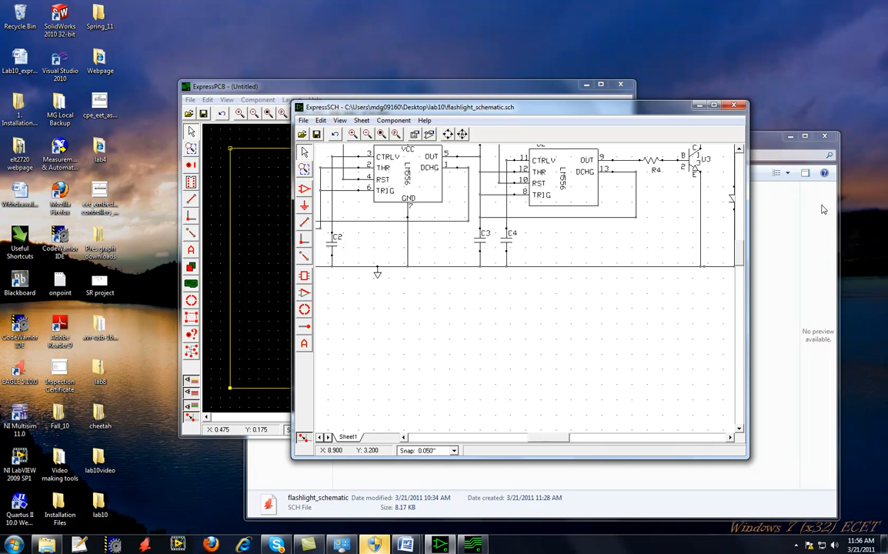
{"action": "left_click", "coordinate": [697, 105]}
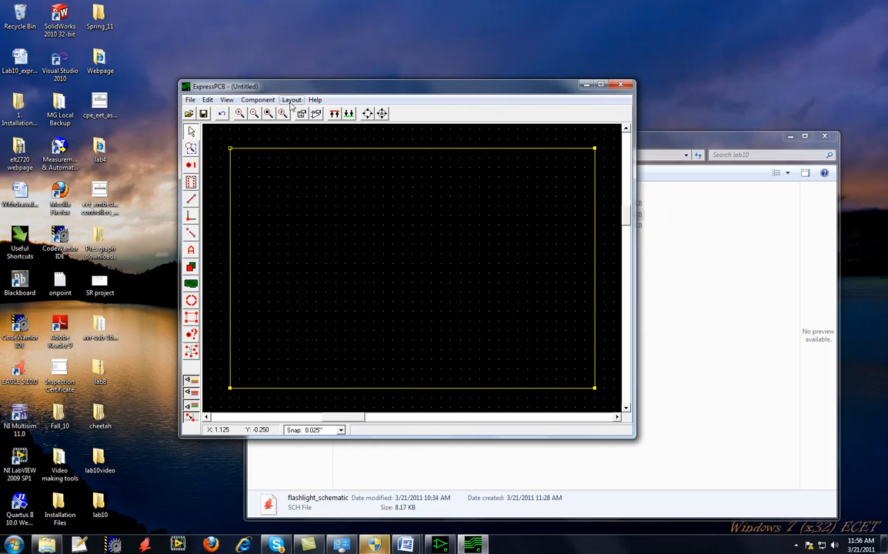
Step: Insert a library capacitor with 0.25 inch lead spacing and place it in the lower-left area of the board outline
{"action": "left_click", "coordinate": [257, 99]}
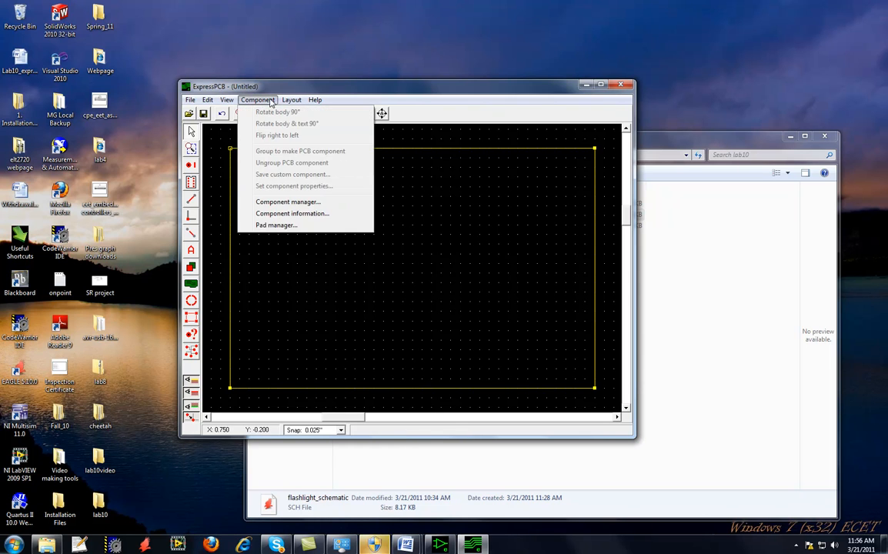
{"action": "left_click", "coordinate": [291, 203]}
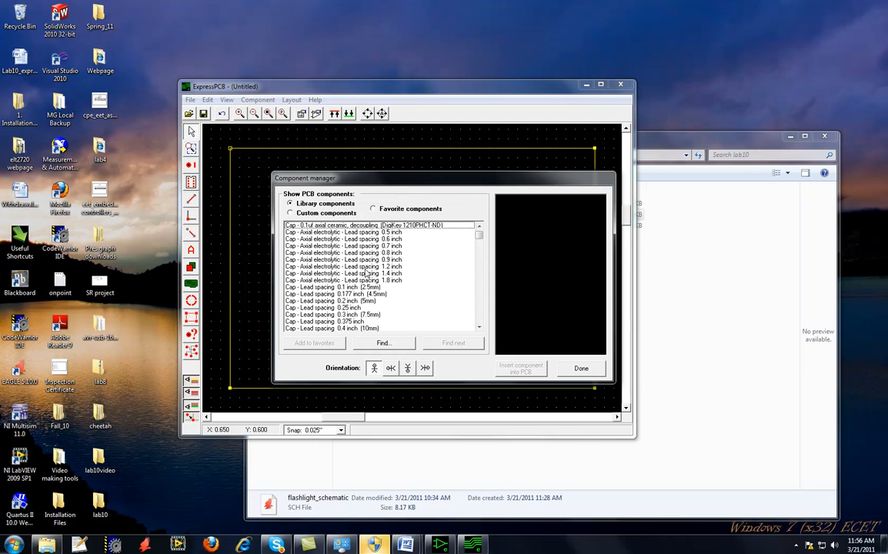
{"action": "left_click", "coordinate": [340, 294]}
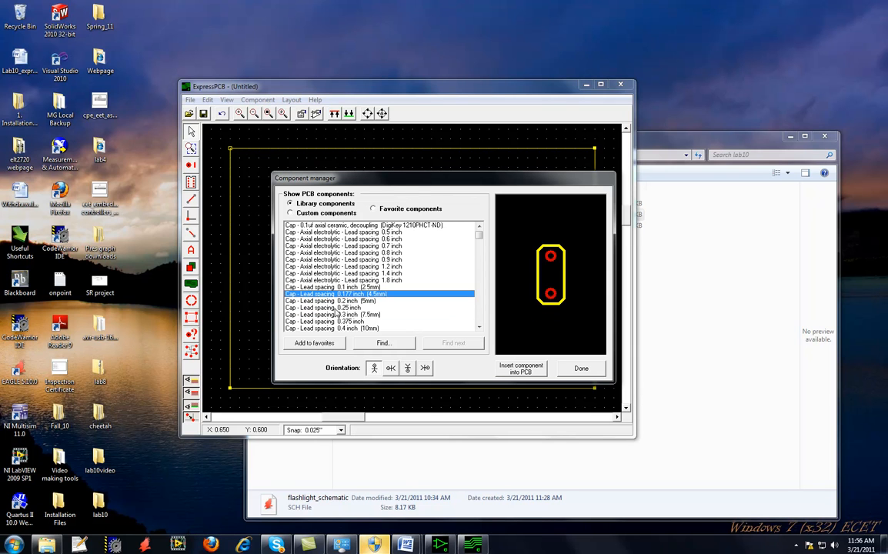
{"action": "left_click", "coordinate": [336, 308]}
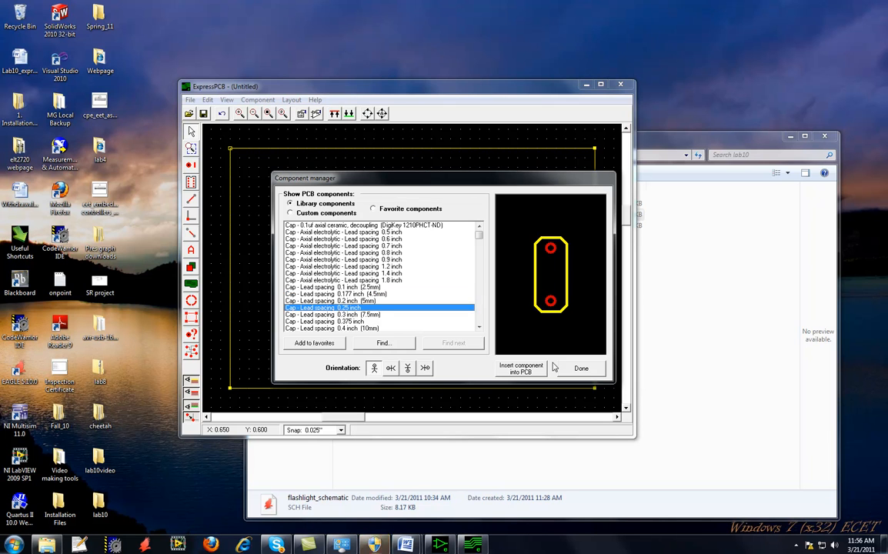
{"action": "left_click", "coordinate": [523, 369]}
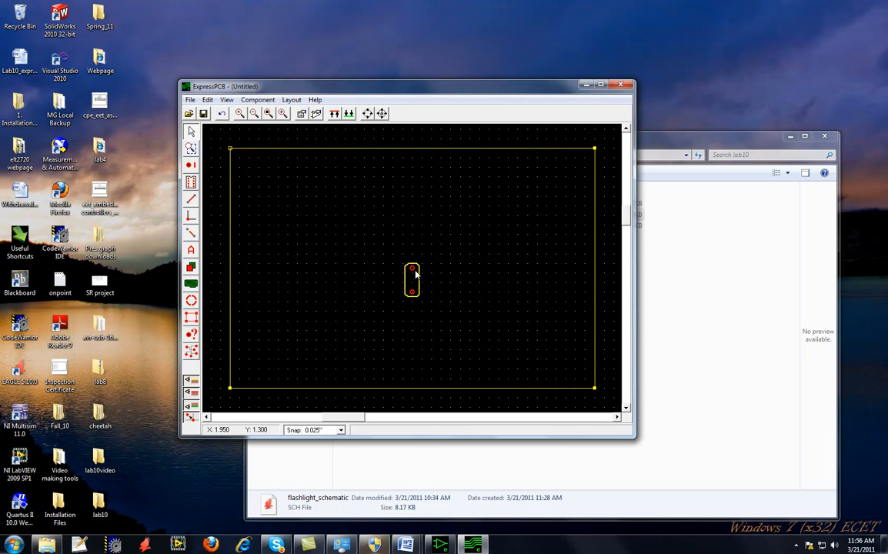
{"action": "left_click_drag", "start_coordinate": [413, 267], "coordinate": [317, 303]}
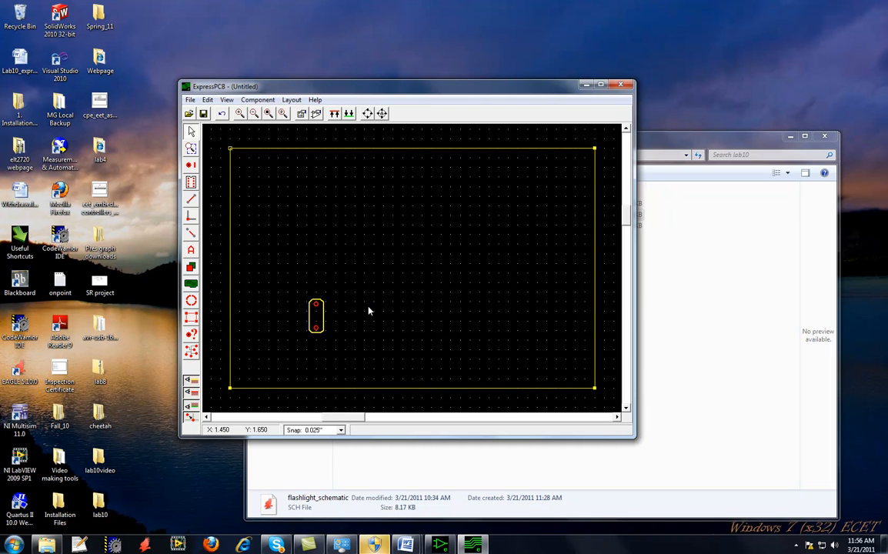
{"action": "left_click", "coordinate": [258, 100]}
{"action": "left_click", "coordinate": [457, 257]}
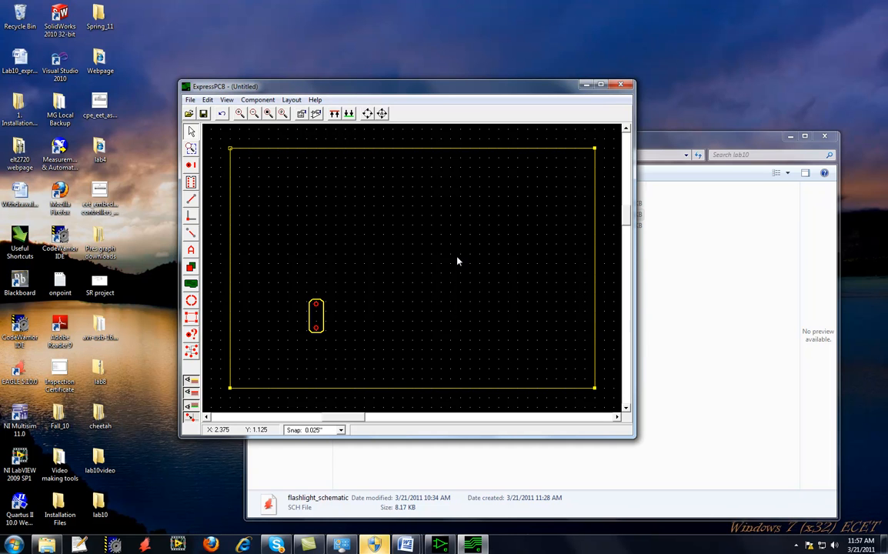
Step: Look through the start of the ExpressPCB Quick Start Guide and close it
{"action": "left_click", "coordinate": [315, 100]}
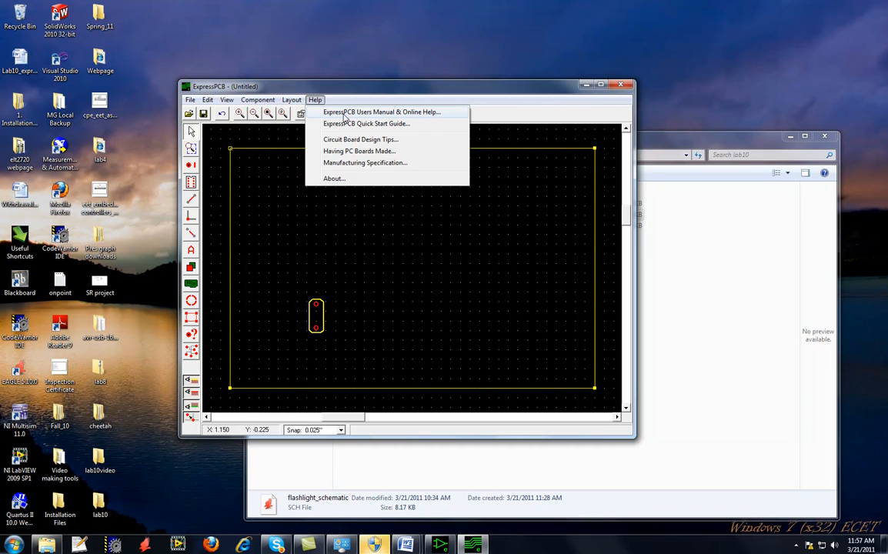
{"action": "left_click", "coordinate": [347, 123]}
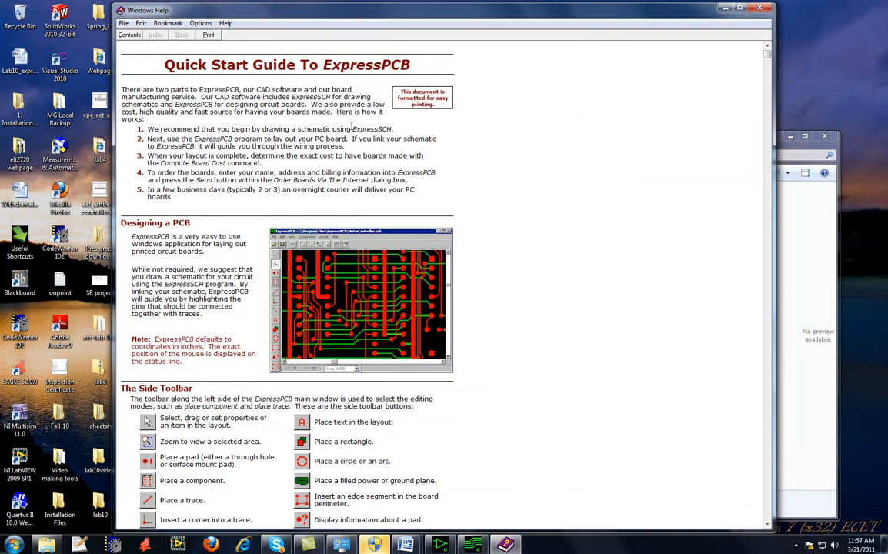
{"action": "scroll", "coordinate": [259, 332], "scroll_direction": "down", "scroll_amount": 3}
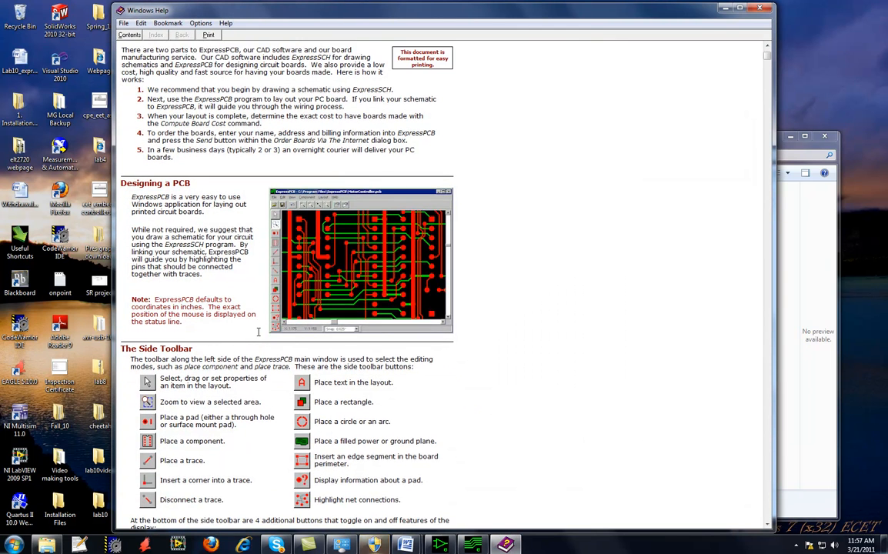
{"action": "left_click", "coordinate": [761, 10]}
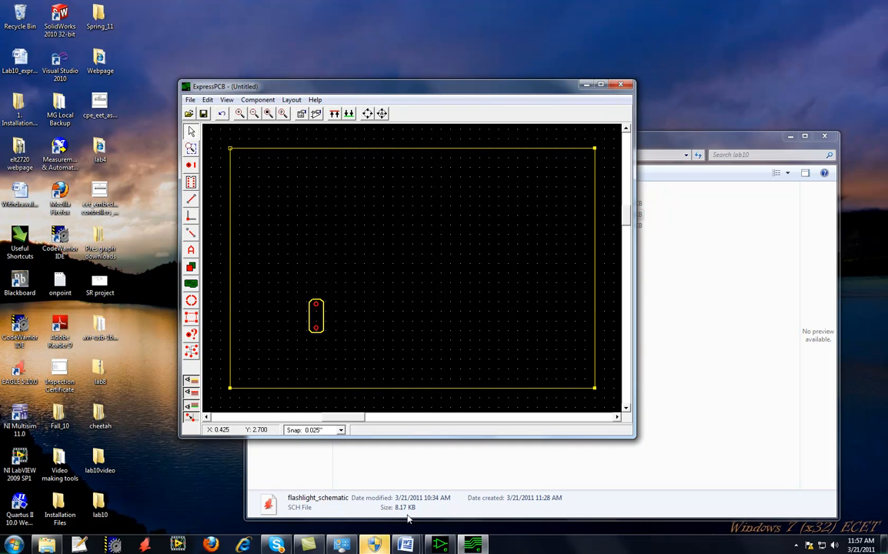
Step: Switch to the Lab10_expresspcb_layout document in Word and review the flashlight schematic, procedure and board layout figures
{"action": "mouse_move", "coordinate": [406, 544]}
{"action": "left_click", "coordinate": [440, 472]}
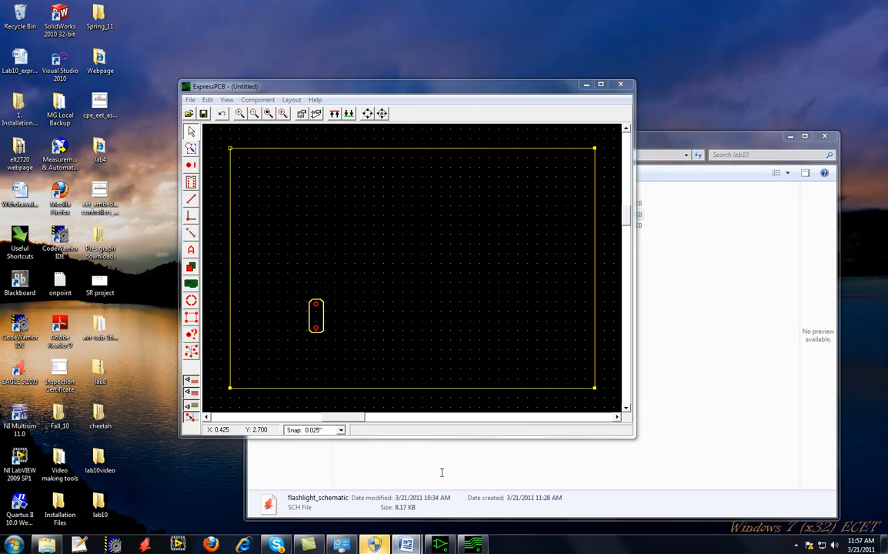
{"action": "scroll", "coordinate": [418, 285], "scroll_direction": "down", "scroll_amount": 4}
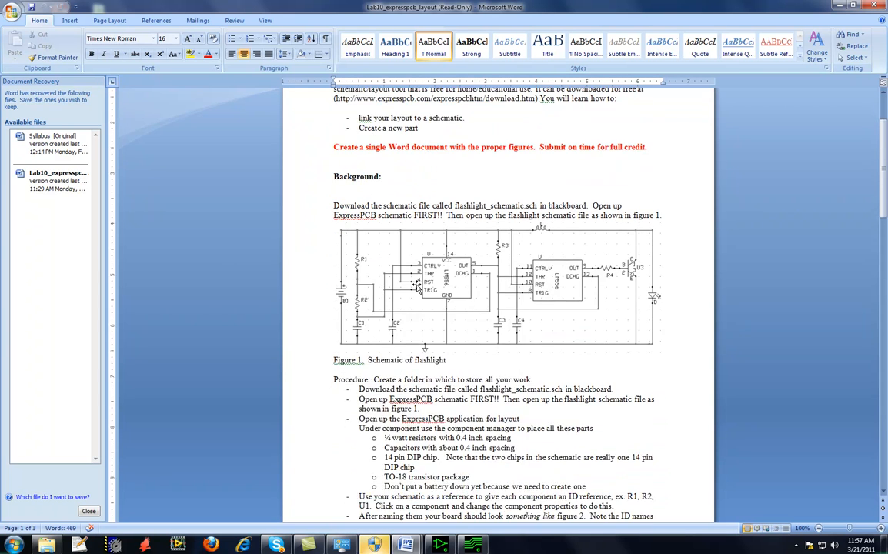
{"action": "scroll", "coordinate": [418, 284], "scroll_direction": "down", "scroll_amount": 1}
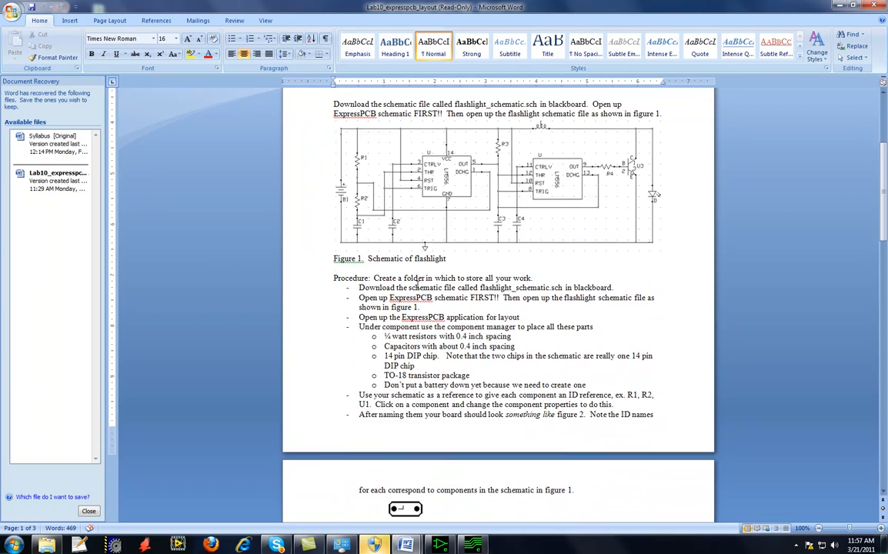
{"action": "scroll", "coordinate": [417, 281], "scroll_direction": "up", "scroll_amount": 3}
{"action": "scroll", "coordinate": [418, 284], "scroll_direction": "down", "scroll_amount": 2}
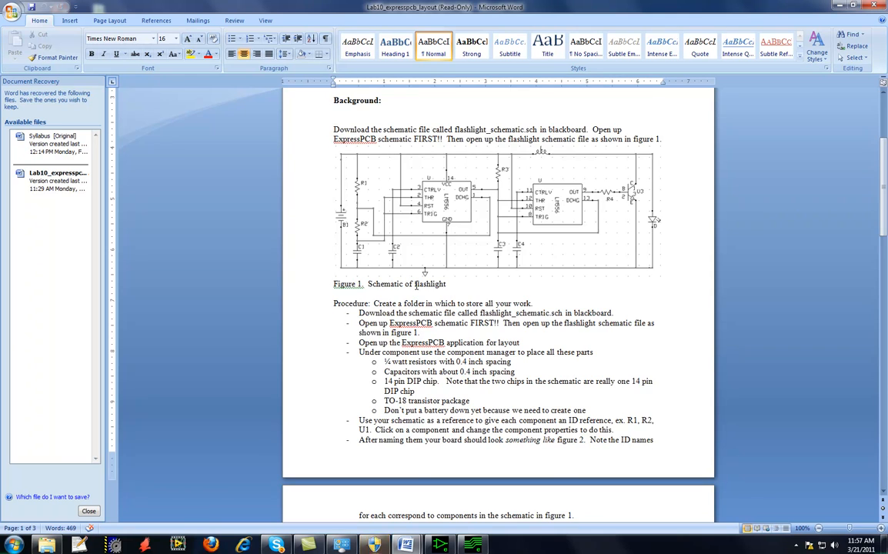
{"action": "scroll", "coordinate": [418, 284], "scroll_direction": "down", "scroll_amount": 4}
{"action": "scroll", "coordinate": [416, 285], "scroll_direction": "down", "scroll_amount": 2}
{"action": "scroll", "coordinate": [400, 282], "scroll_direction": "up", "scroll_amount": 9}
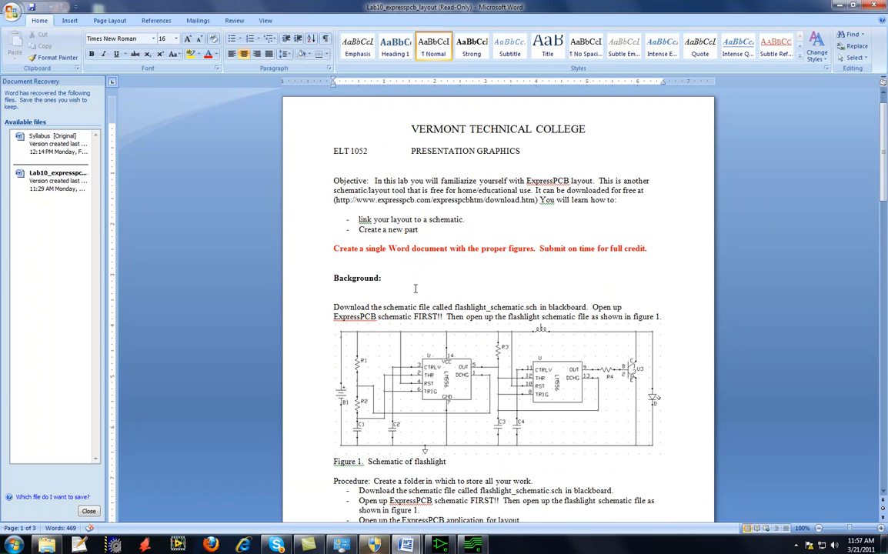
{"action": "left_click", "coordinate": [417, 346]}
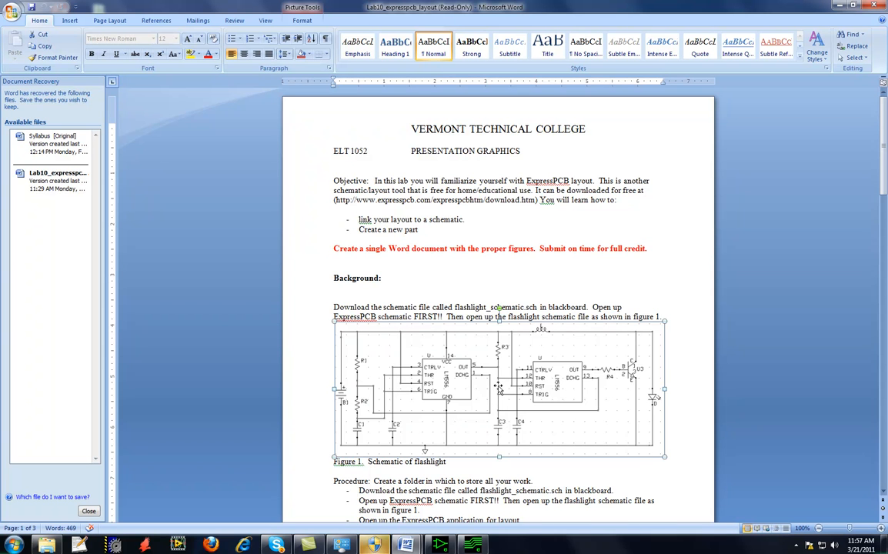
{"action": "scroll", "coordinate": [499, 389], "scroll_direction": "down", "scroll_amount": 12}
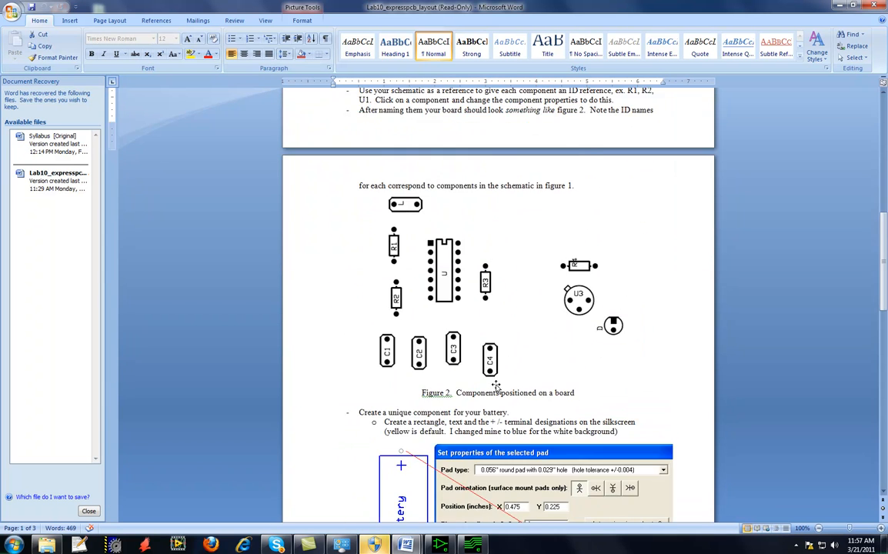
{"action": "scroll", "coordinate": [496, 386], "scroll_direction": "down", "scroll_amount": 20}
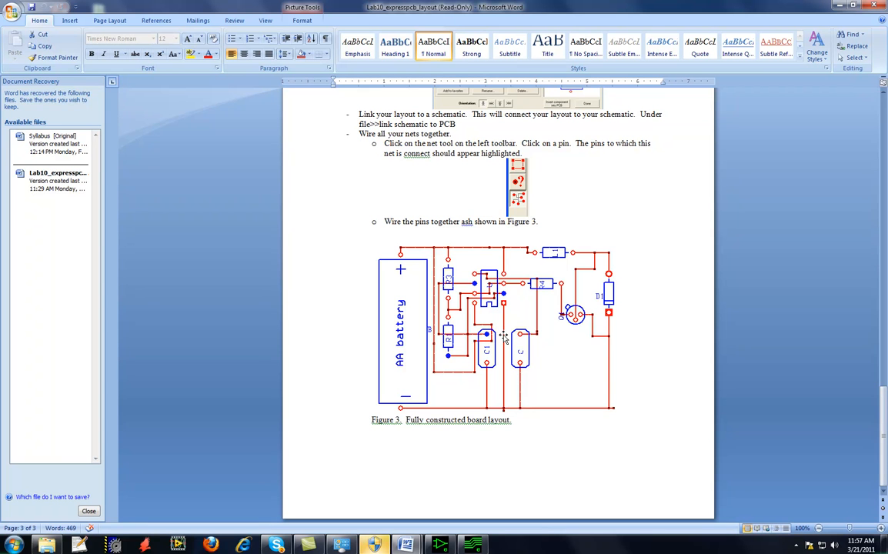
{"action": "scroll", "coordinate": [506, 320], "scroll_direction": "up", "scroll_amount": 20}
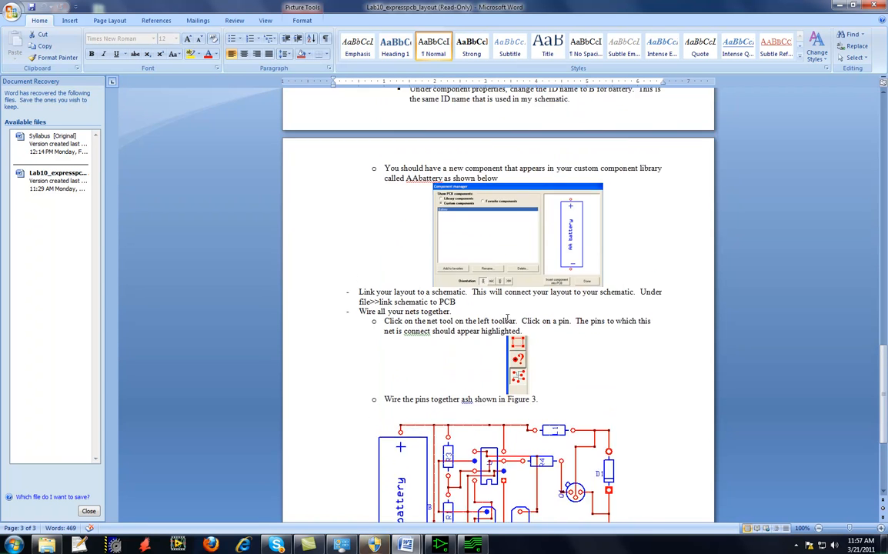
{"action": "scroll", "coordinate": [506, 320], "scroll_direction": "up", "scroll_amount": 5}
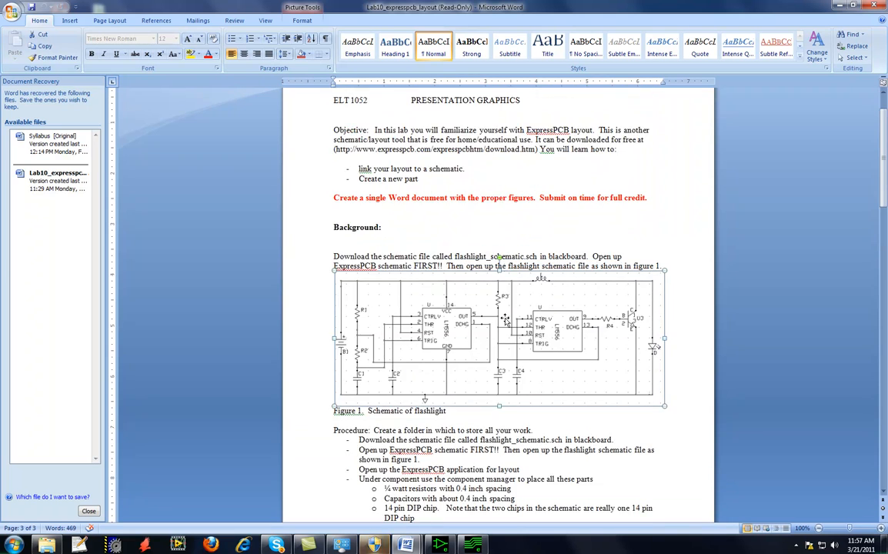
Step: Bring up the layout and flashlight_schematic.sch windows, and check the schematic's component IDs for the part already placed
{"action": "scroll", "coordinate": [506, 321], "scroll_direction": "down", "scroll_amount": 2}
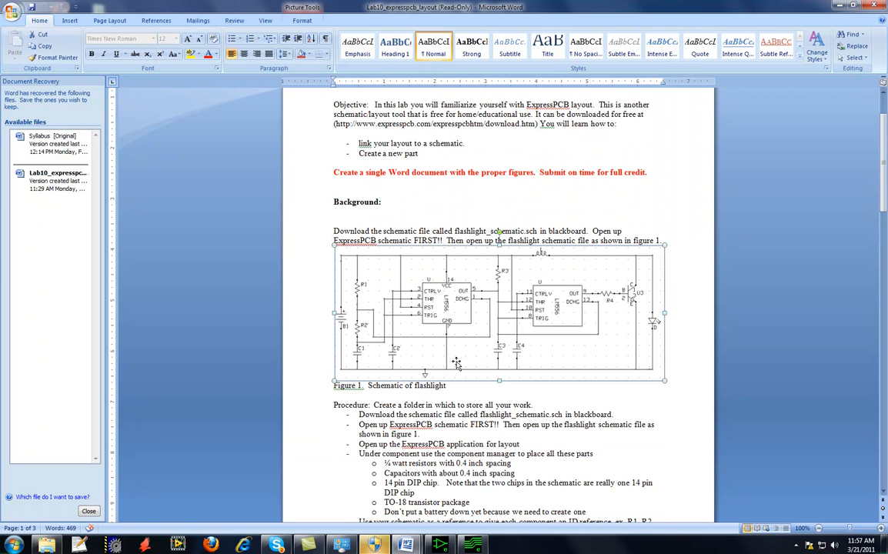
{"action": "mouse_move", "coordinate": [440, 545]}
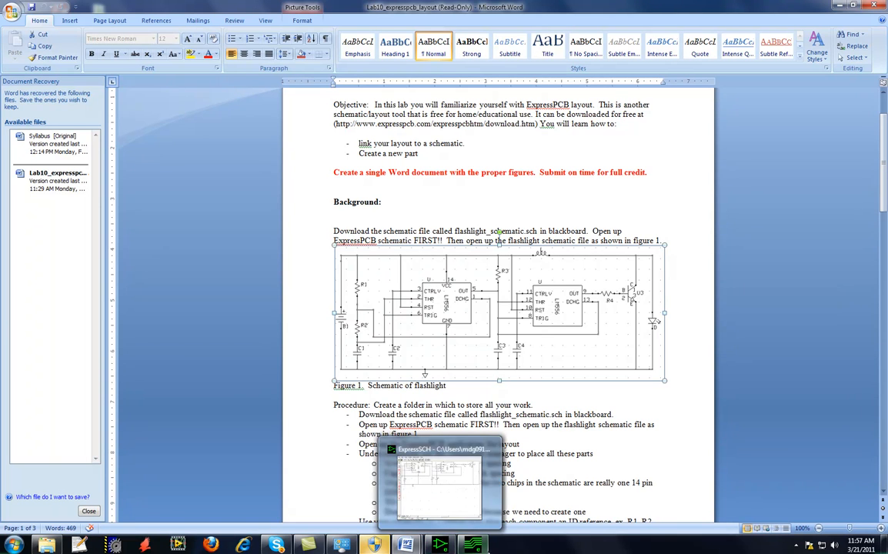
{"action": "left_click", "coordinate": [474, 545]}
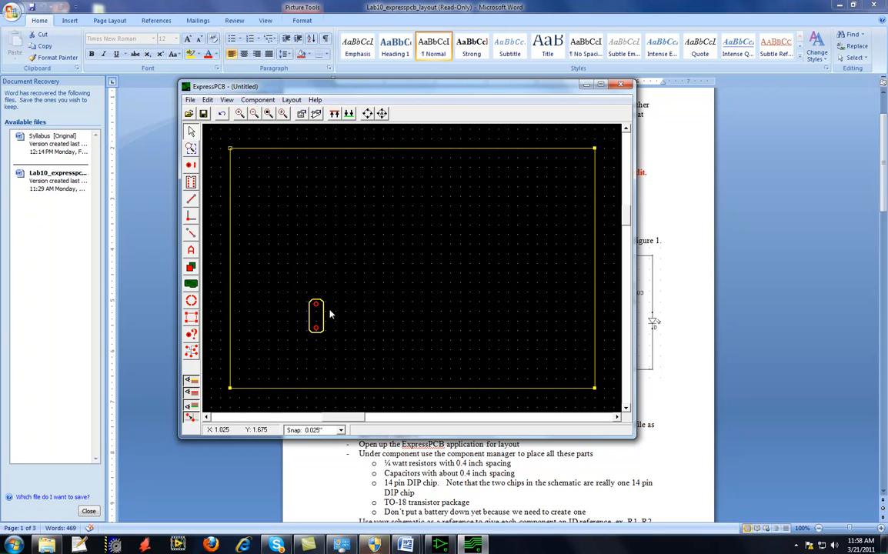
{"action": "left_click", "coordinate": [440, 545]}
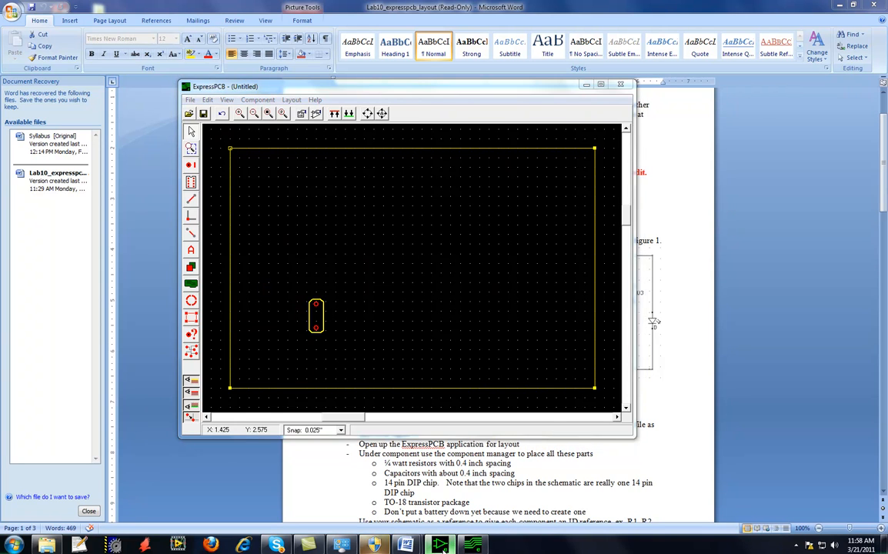
{"action": "scroll", "coordinate": [405, 309], "scroll_direction": "down", "scroll_amount": 2}
{"action": "scroll", "coordinate": [406, 309], "scroll_direction": "up", "scroll_amount": 1}
{"action": "left_click_drag", "start_coordinate": [292, 388], "coordinate": [185, 387]}
{"action": "scroll", "coordinate": [351, 317], "scroll_direction": "up", "scroll_amount": 1}
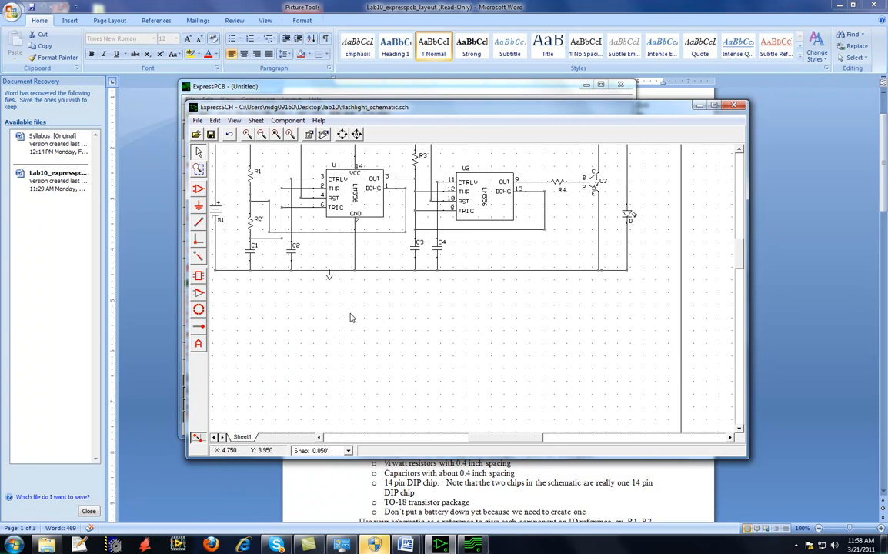
{"action": "scroll", "coordinate": [350, 317], "scroll_direction": "down", "scroll_amount": 1}
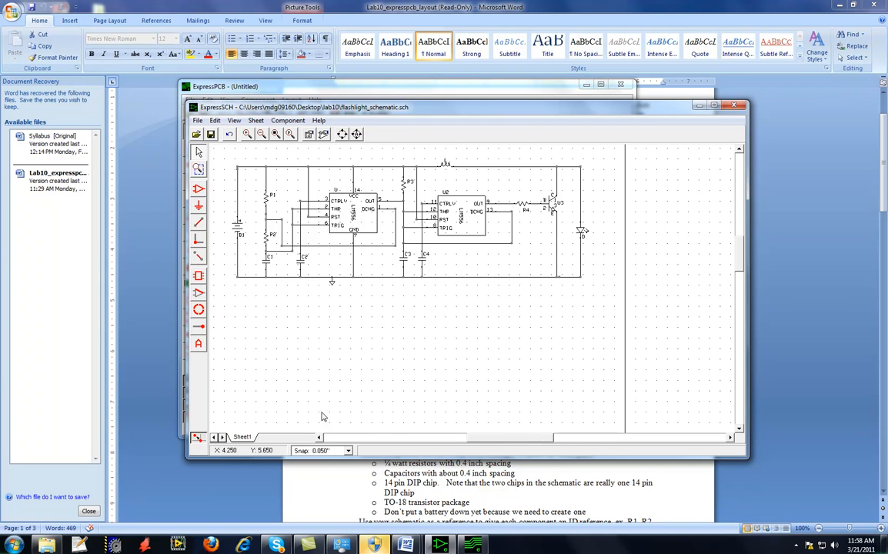
Step: Return to the layout and assign the part ID C1 to the placed 0.25 inch capacitor
{"action": "left_click", "coordinate": [473, 545]}
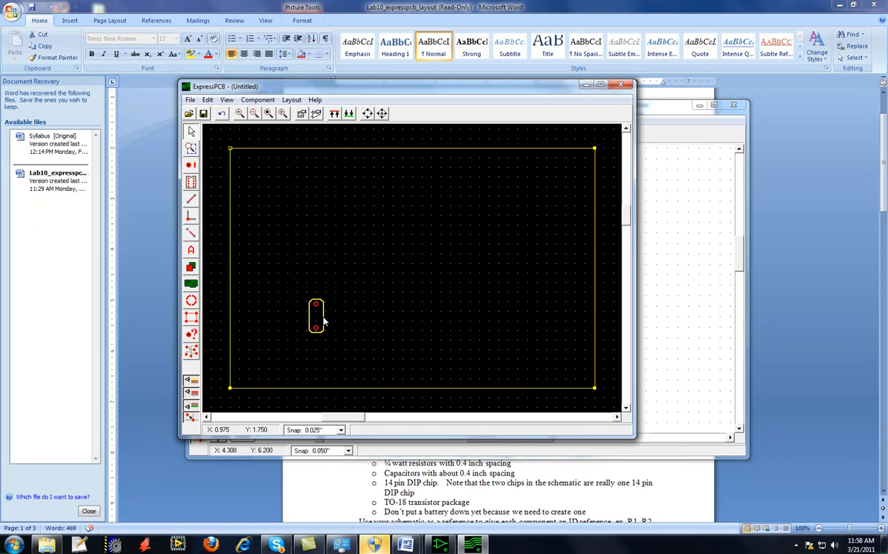
{"action": "double_click", "coordinate": [320, 317]}
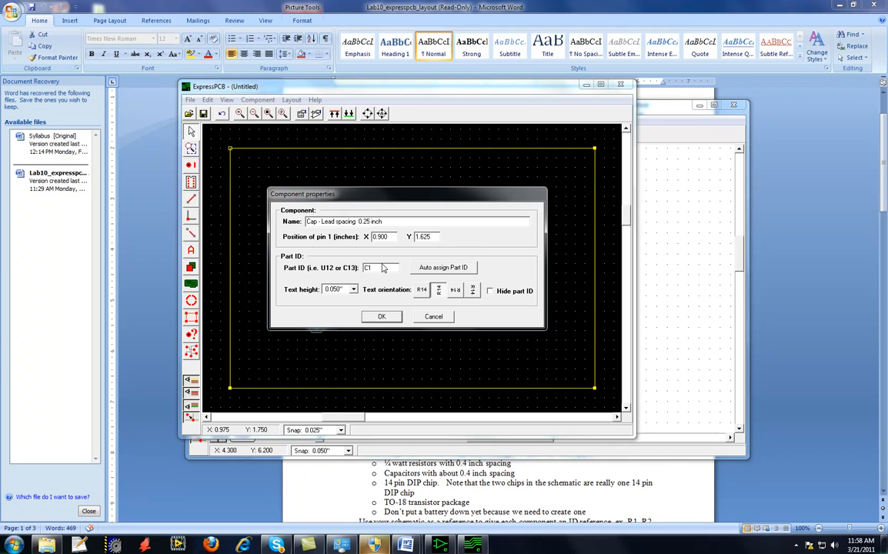
{"action": "left_click", "coordinate": [382, 318]}
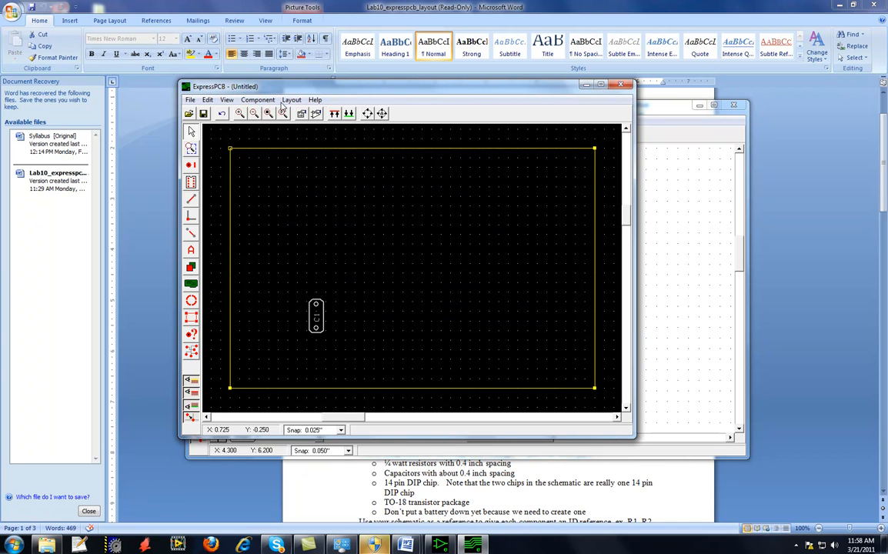
Step: Insert a library 0.25 watt resistor with 0.35 inch lead spacing above C1, and assign it the part ID R1
{"action": "left_click", "coordinate": [246, 98]}
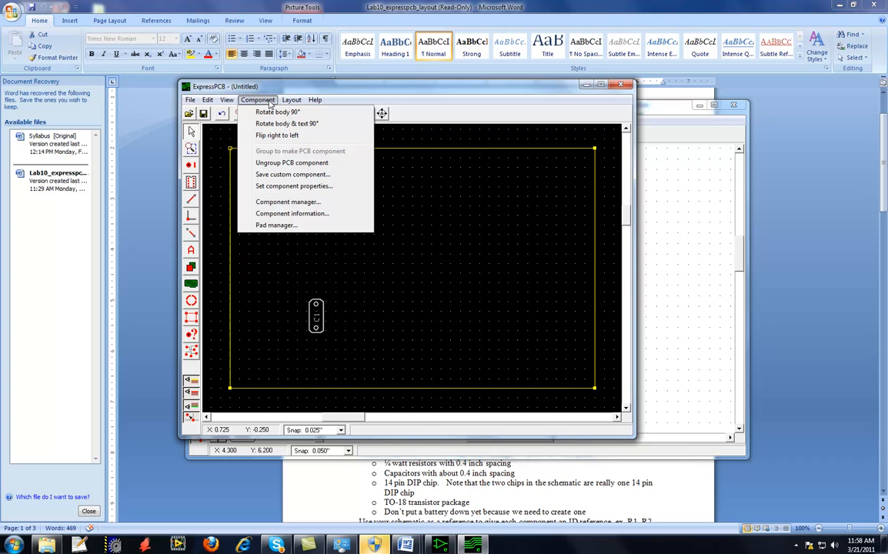
{"action": "left_click", "coordinate": [287, 202]}
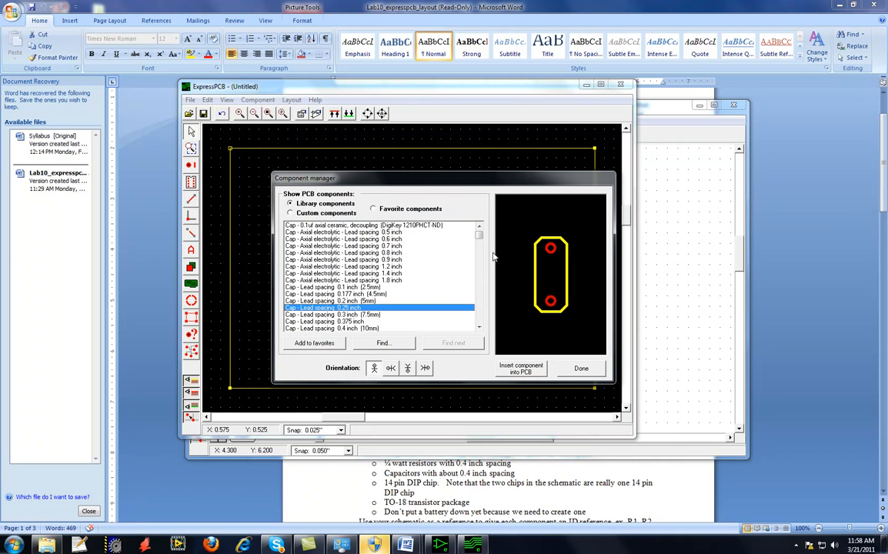
{"action": "left_click", "coordinate": [479, 278]}
{"action": "left_click_drag", "start_coordinate": [478, 278], "coordinate": [479, 281]}
{"action": "left_click", "coordinate": [360, 273]}
{"action": "left_click", "coordinate": [539, 373]}
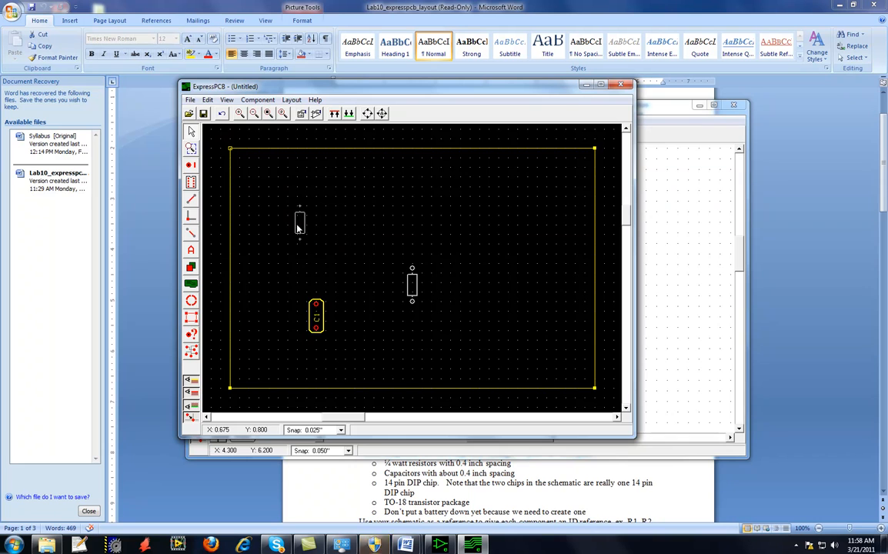
{"action": "left_click", "coordinate": [297, 226]}
{"action": "double_click", "coordinate": [300, 226]}
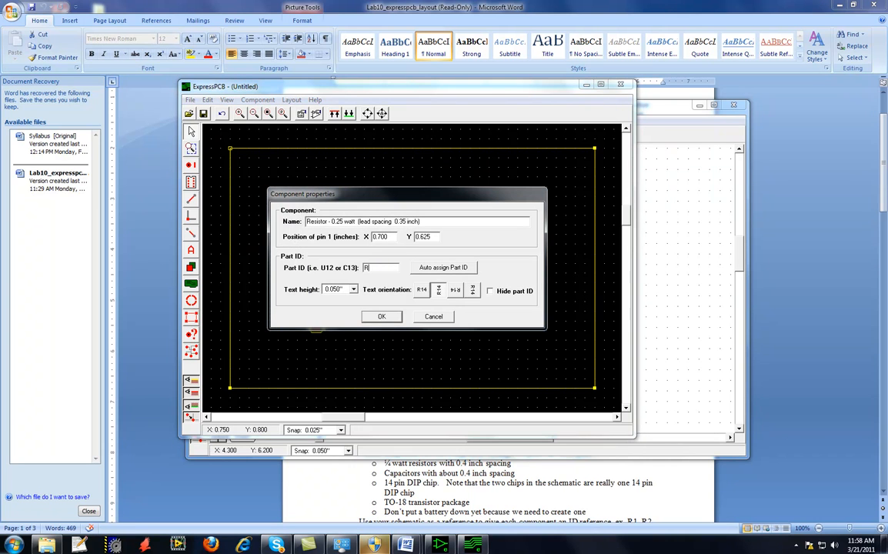
{"action": "left_click", "coordinate": [382, 317]}
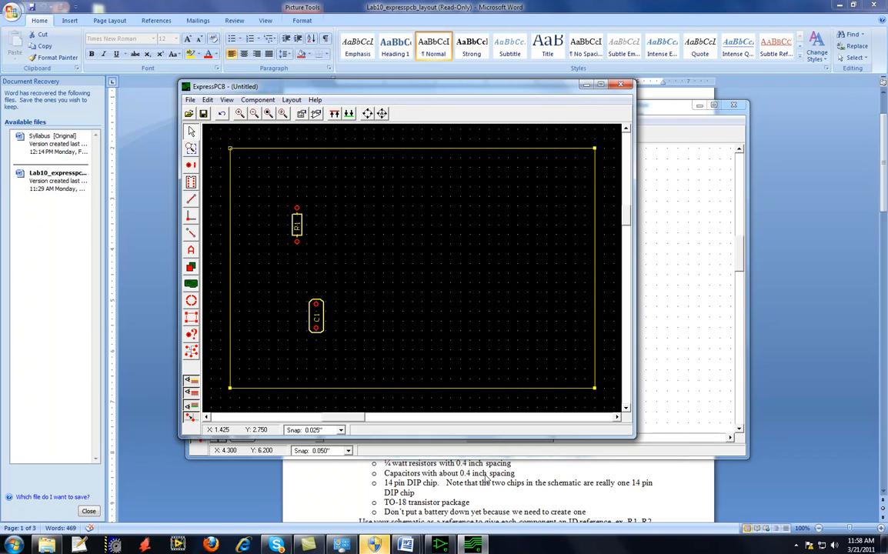
Step: Insert the library component Dip - 14 pin and place it on the board to the right of R1
{"action": "left_click", "coordinate": [262, 101]}
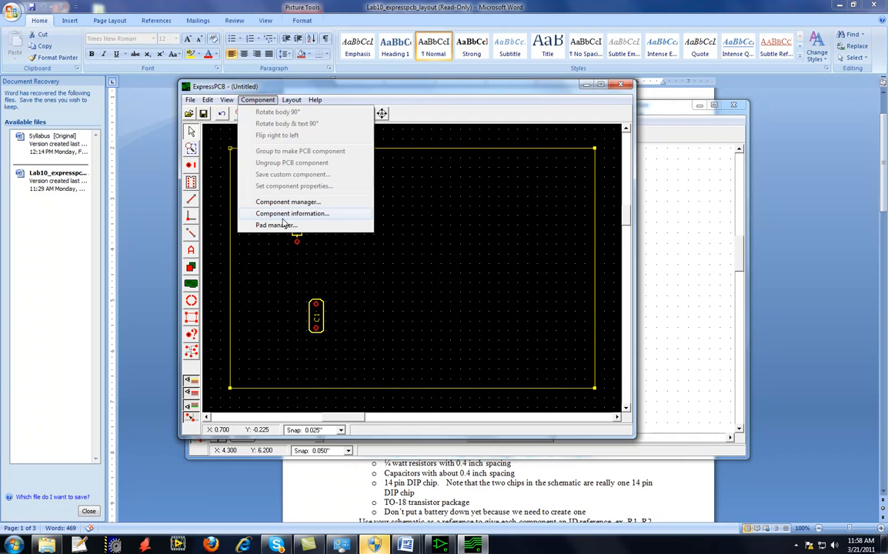
{"action": "left_click", "coordinate": [428, 451]}
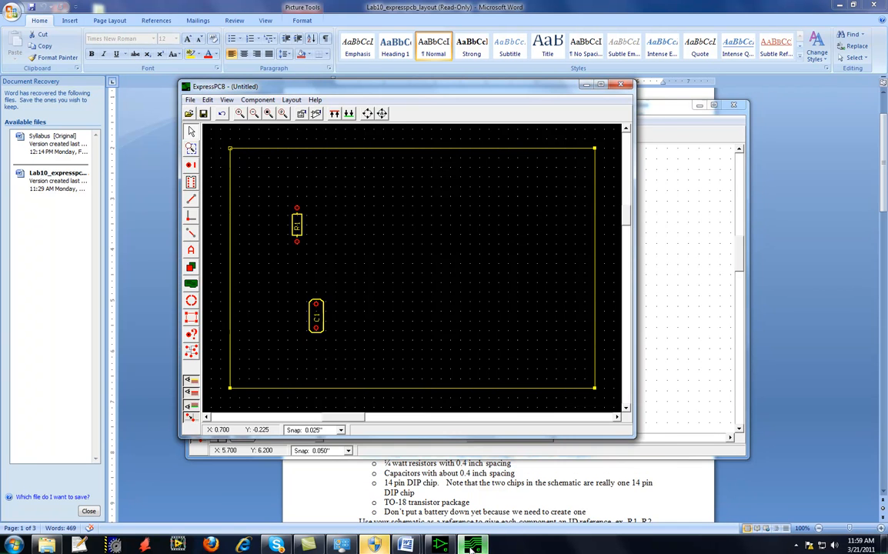
{"action": "left_click", "coordinate": [280, 88]}
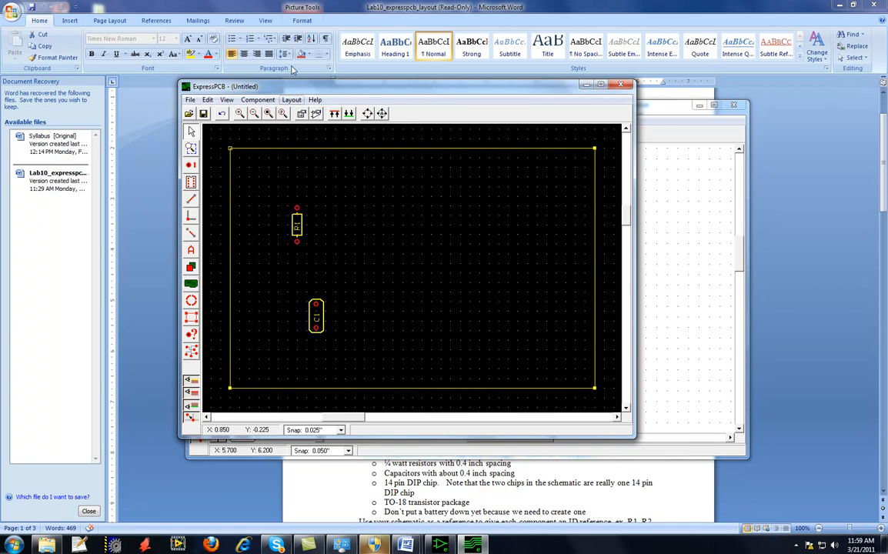
{"action": "left_click", "coordinate": [258, 100]}
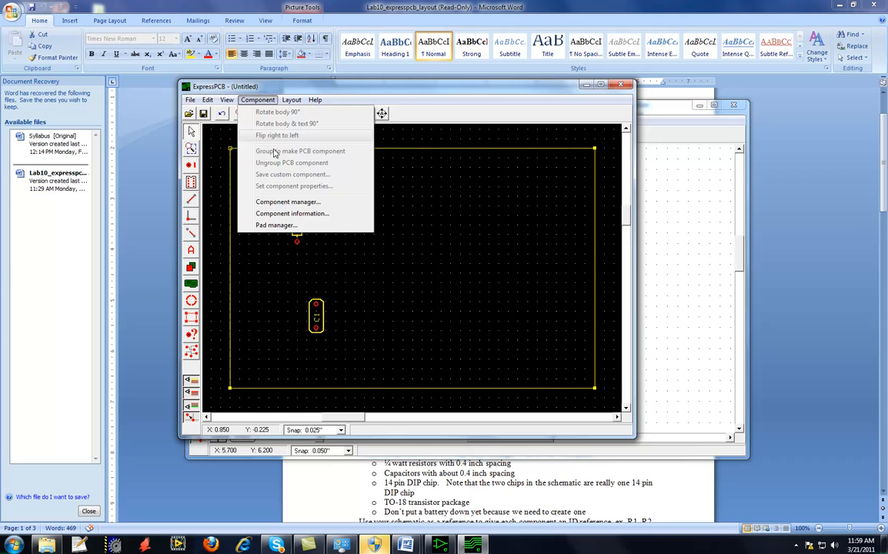
{"action": "left_click", "coordinate": [289, 202]}
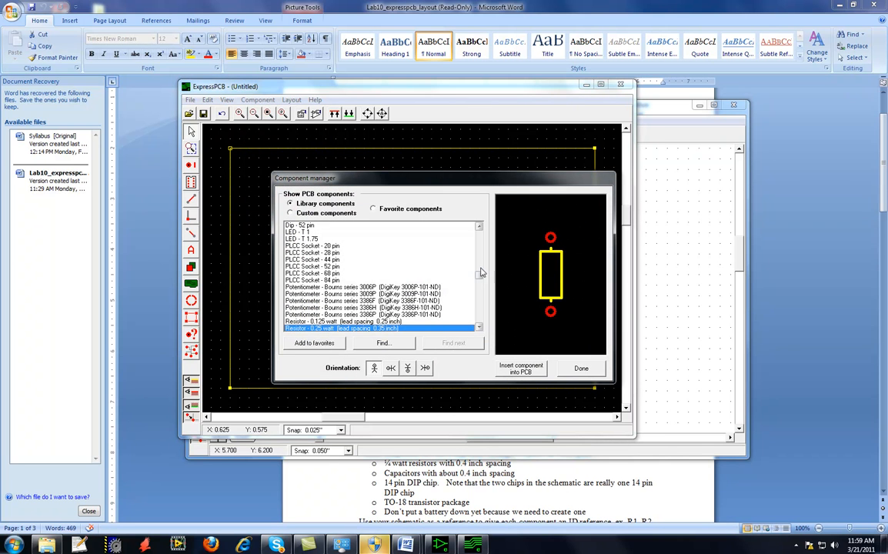
{"action": "mouse_move", "coordinate": [479, 275]}
{"action": "left_mouse_down"}
{"action": "mouse_move", "coordinate": [477, 244]}
{"action": "mouse_move", "coordinate": [476, 310]}
{"action": "mouse_move", "coordinate": [474, 238]}
{"action": "mouse_move", "coordinate": [472, 272]}
{"action": "left_mouse_up"}
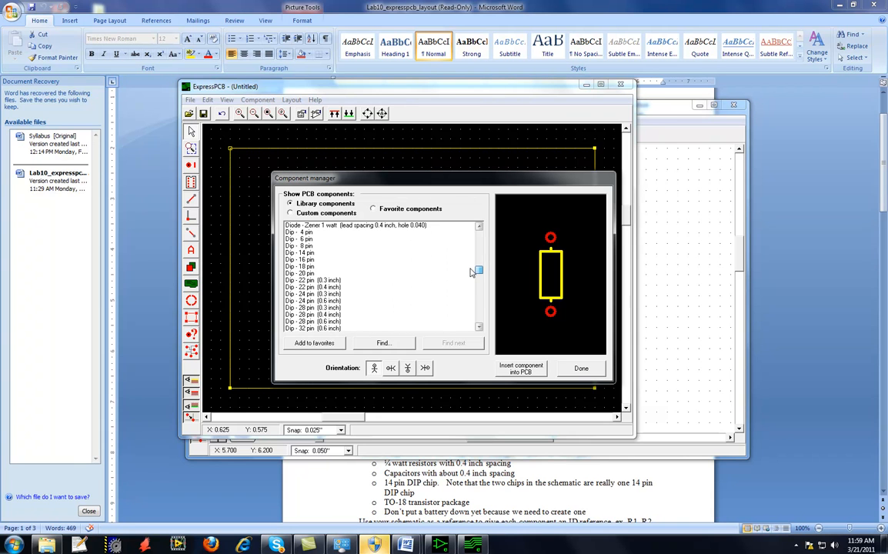
{"action": "left_click", "coordinate": [302, 253]}
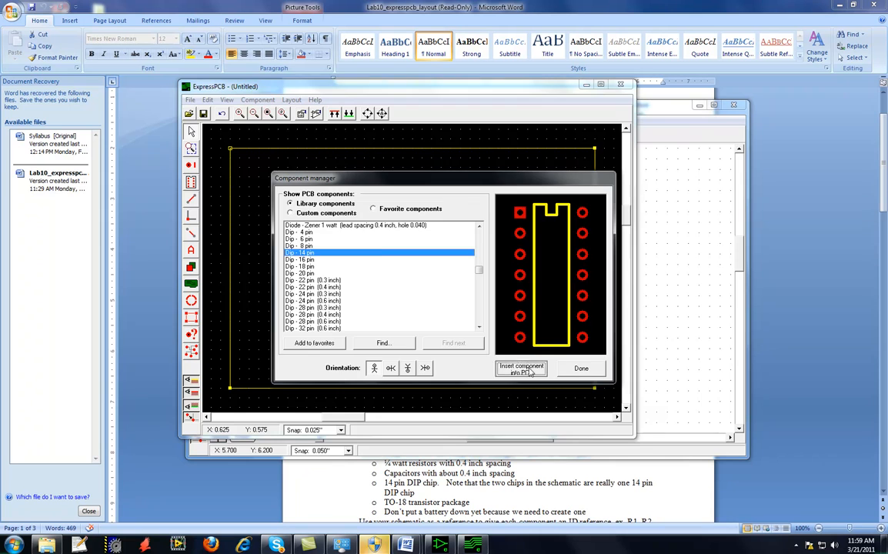
{"action": "left_click", "coordinate": [523, 369]}
{"action": "left_click", "coordinate": [510, 306]}
{"action": "left_click_drag", "start_coordinate": [429, 268], "coordinate": [378, 223]}
{"action": "left_click", "coordinate": [454, 257]}
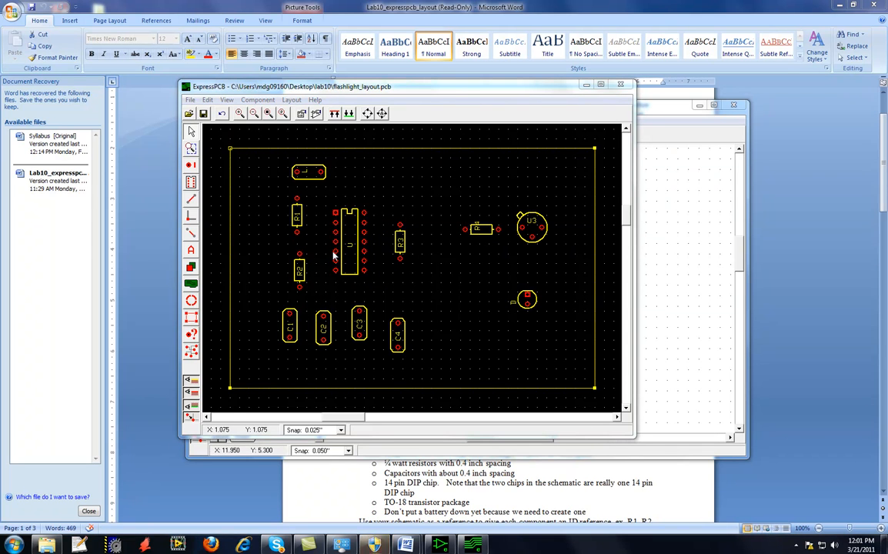
Step: Compare the components placed in the layout with the flashlight schematic, widening the schematic window to show the LED
{"action": "key", "text": "alt+Tab"}
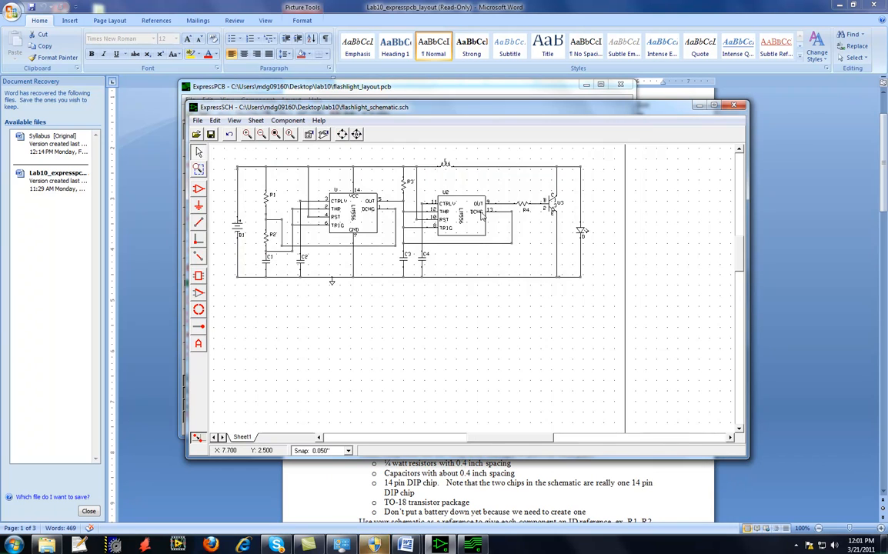
{"action": "scroll", "coordinate": [444, 241], "scroll_direction": "up", "scroll_amount": 3}
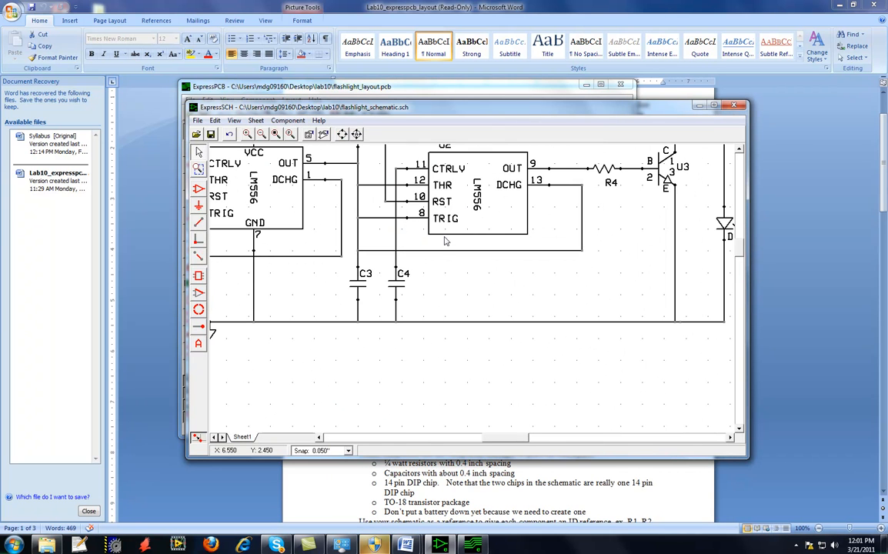
{"action": "left_click", "coordinate": [739, 149]}
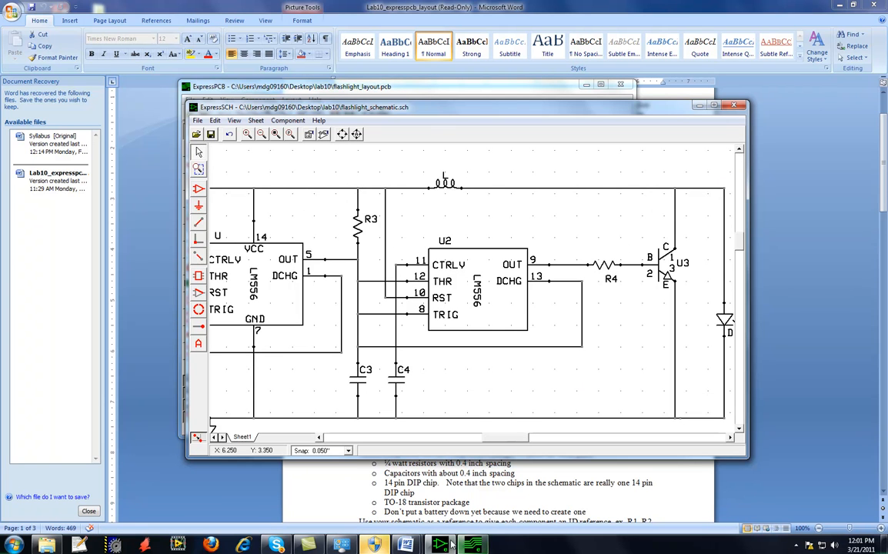
{"action": "left_click", "coordinate": [473, 545]}
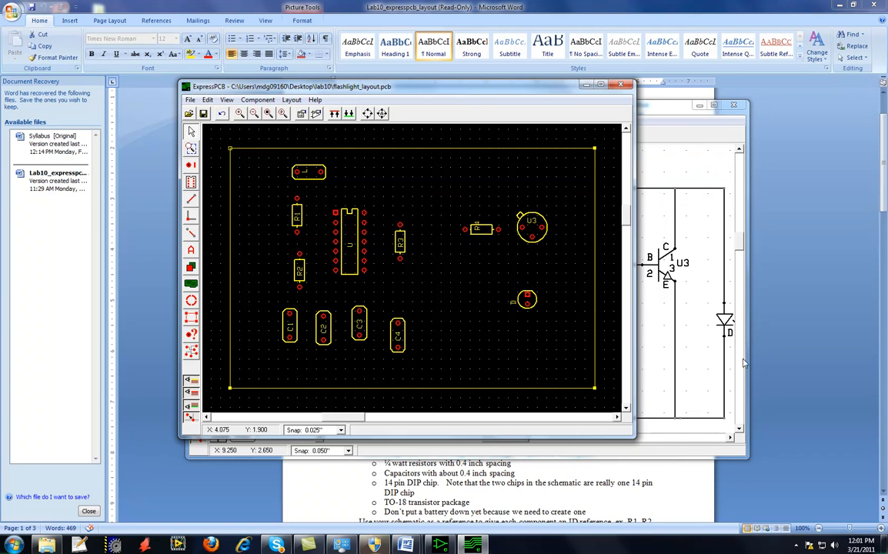
{"action": "left_click", "coordinate": [672, 326]}
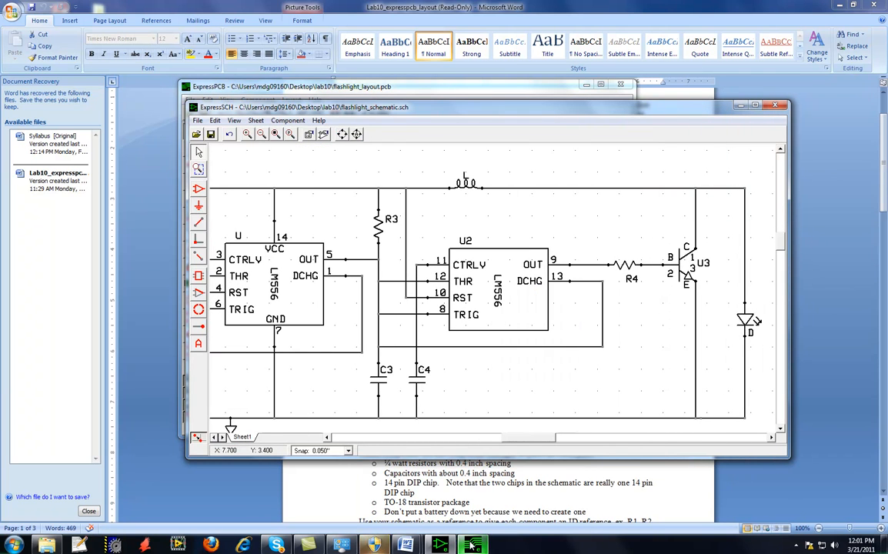
{"action": "mouse_move", "coordinate": [454, 545]}
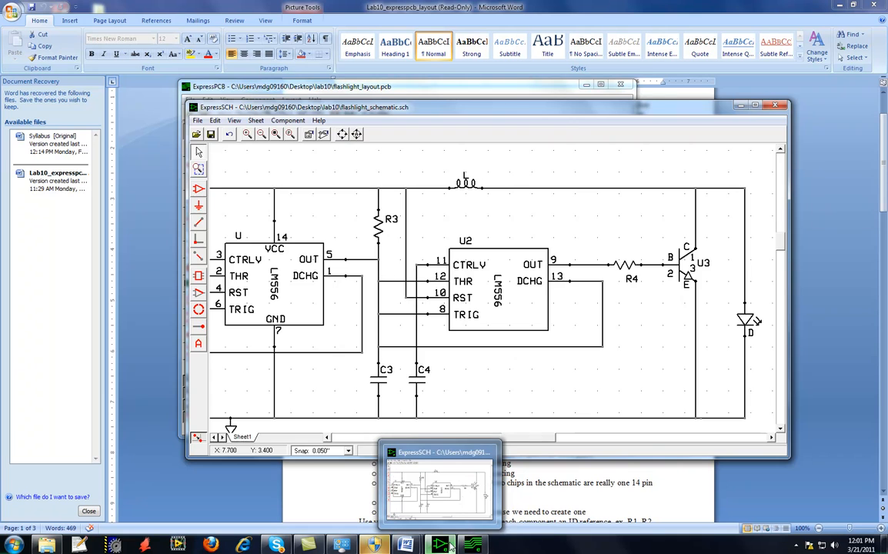
Step: Switch to the Lab10 handout in Word, review the procedure's list of parts to place and its battery note, and return to the ExpressPCB layout
{"action": "left_click", "coordinate": [348, 493]}
{"action": "scroll", "coordinate": [348, 492], "scroll_direction": "down", "scroll_amount": 3}
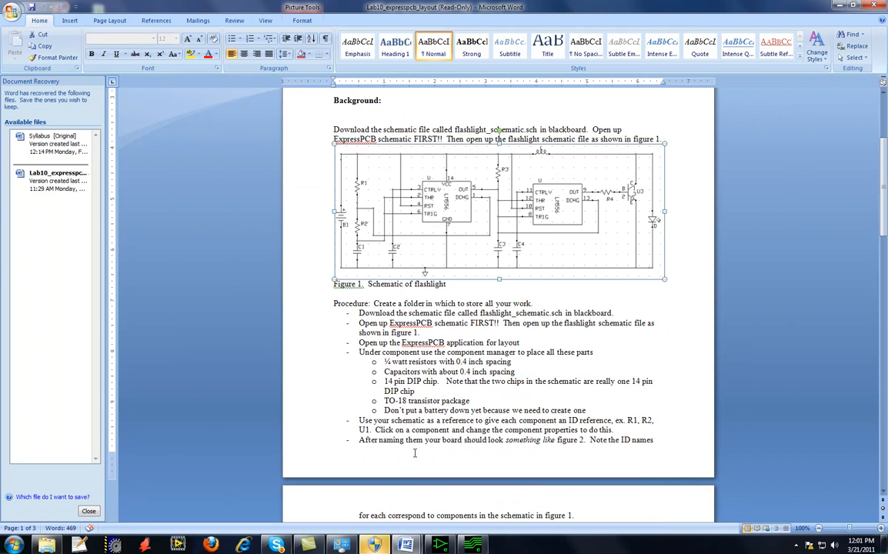
{"action": "left_click_drag", "start_coordinate": [381, 362], "coordinate": [514, 372]}
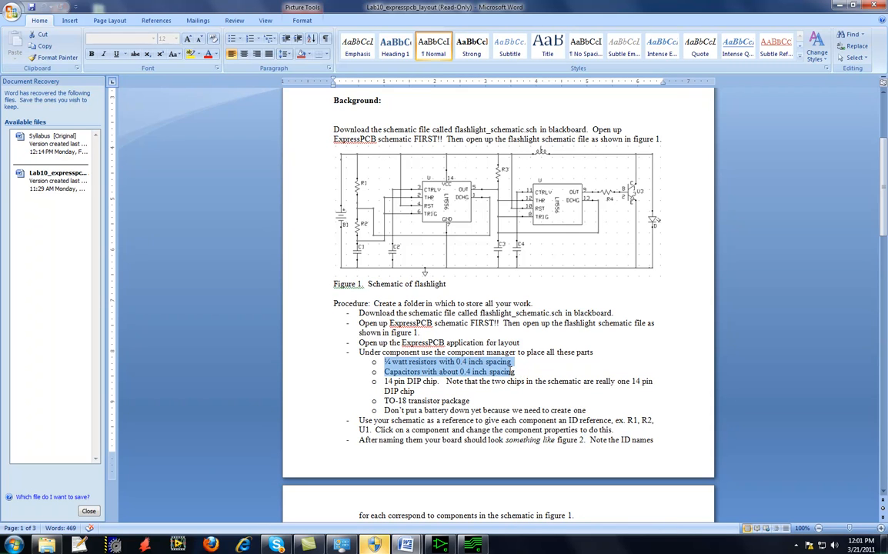
{"action": "left_click", "coordinate": [460, 371]}
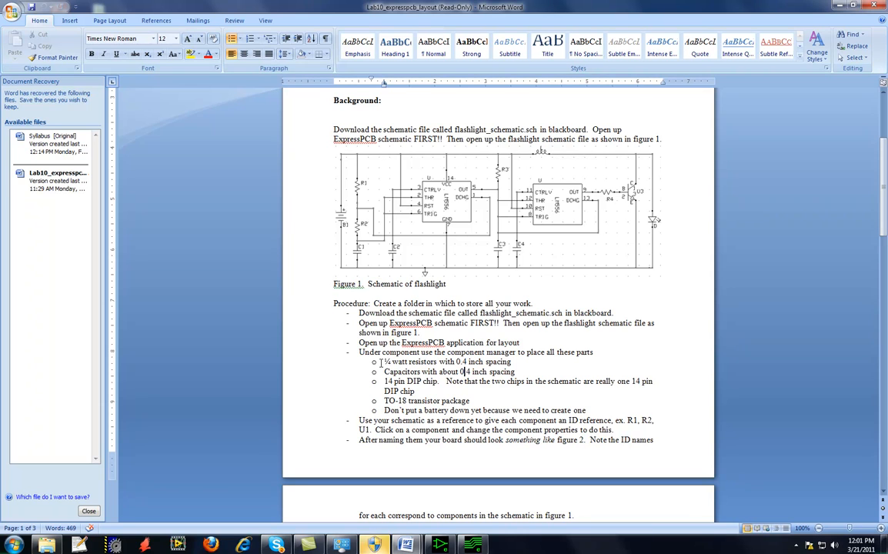
{"action": "left_click_drag", "start_coordinate": [380, 361], "coordinate": [513, 362]}
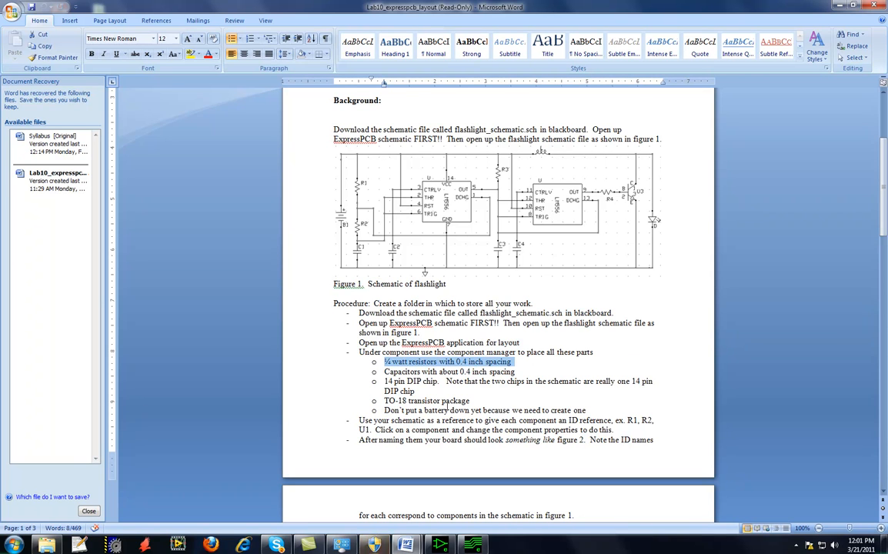
{"action": "left_click_drag", "start_coordinate": [381, 401], "coordinate": [470, 401]}
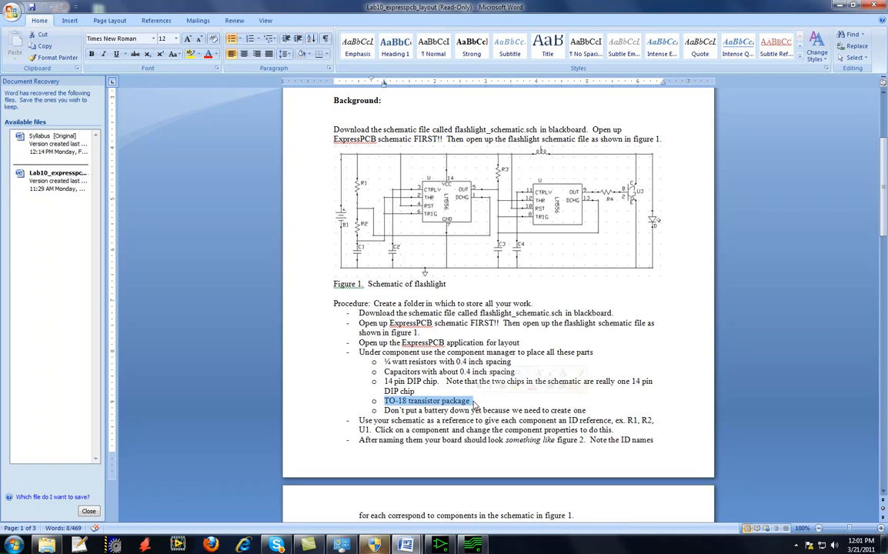
{"action": "left_click_drag", "start_coordinate": [384, 410], "coordinate": [586, 410]}
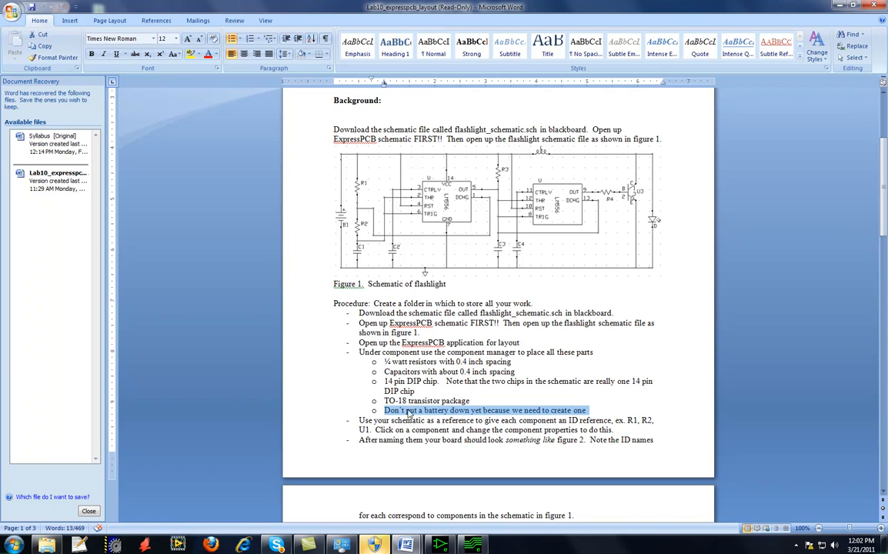
{"action": "mouse_move", "coordinate": [475, 547]}
{"action": "left_click", "coordinate": [440, 546]}
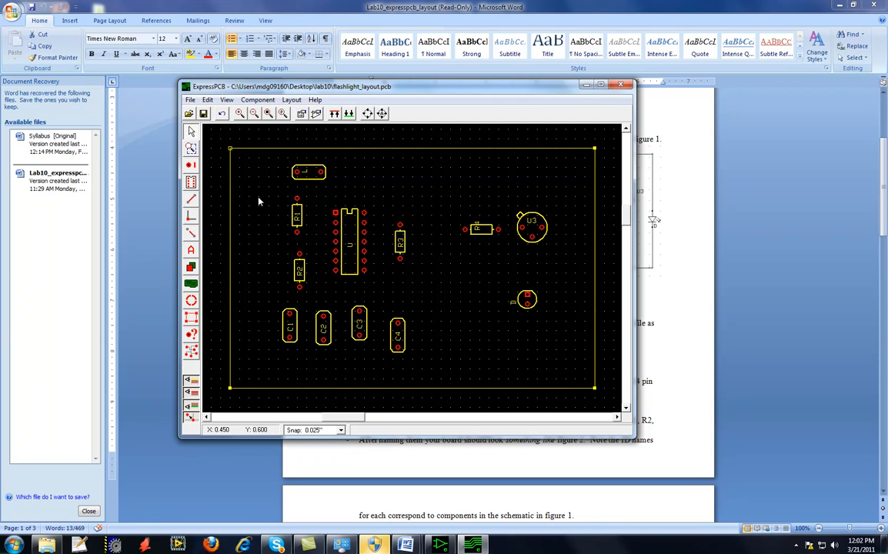
Step: Draw a vertical 0.010" trace on the top copper layer, left of R1 and R2
{"action": "left_click", "coordinate": [191, 201]}
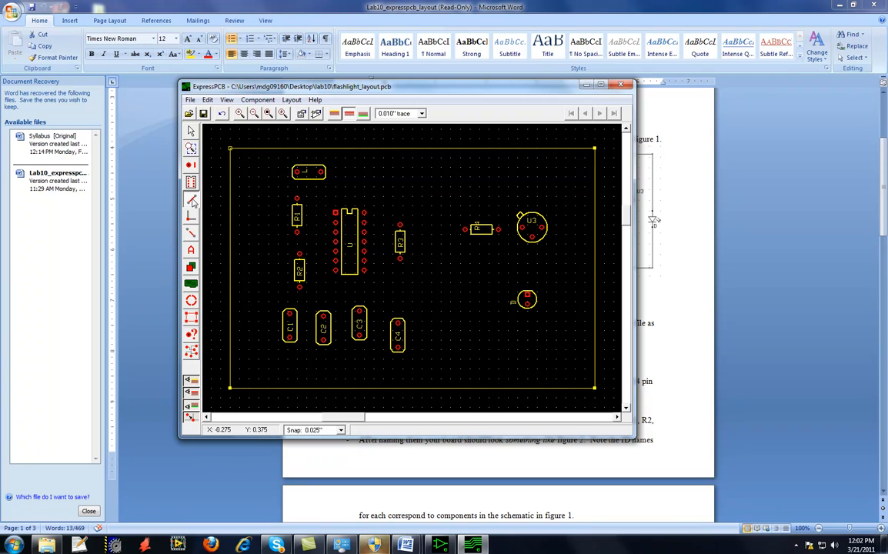
{"action": "left_click", "coordinate": [239, 196]}
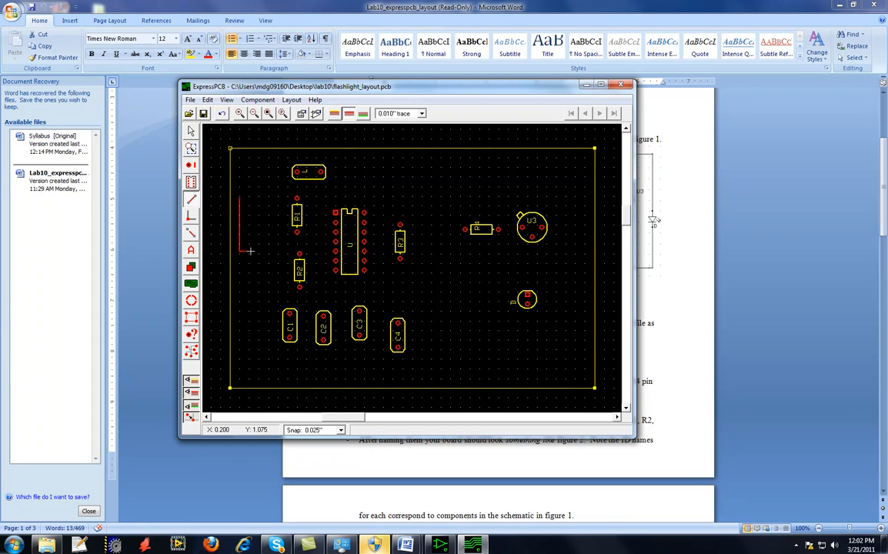
{"action": "left_click", "coordinate": [238, 324]}
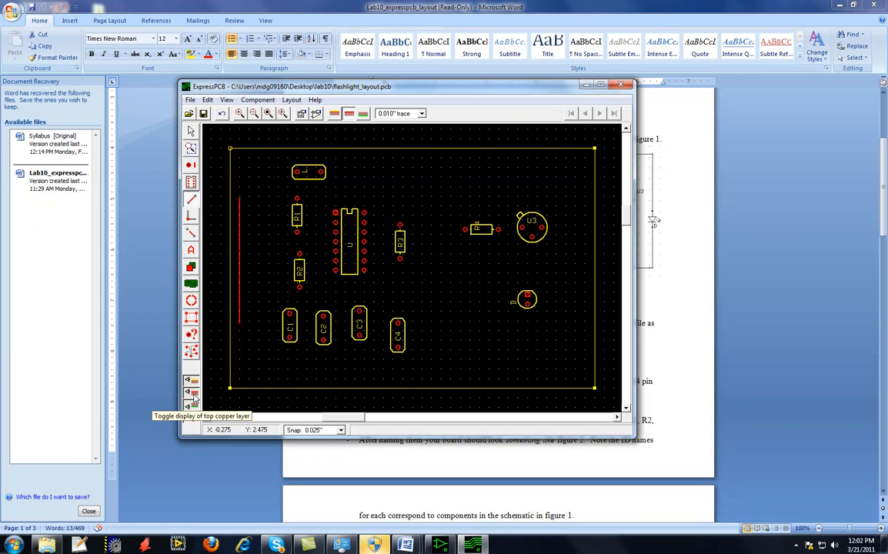
Step: Toggle the display of the top and bottom copper layers off and back on to compare what each contains
{"action": "left_click", "coordinate": [192, 394]}
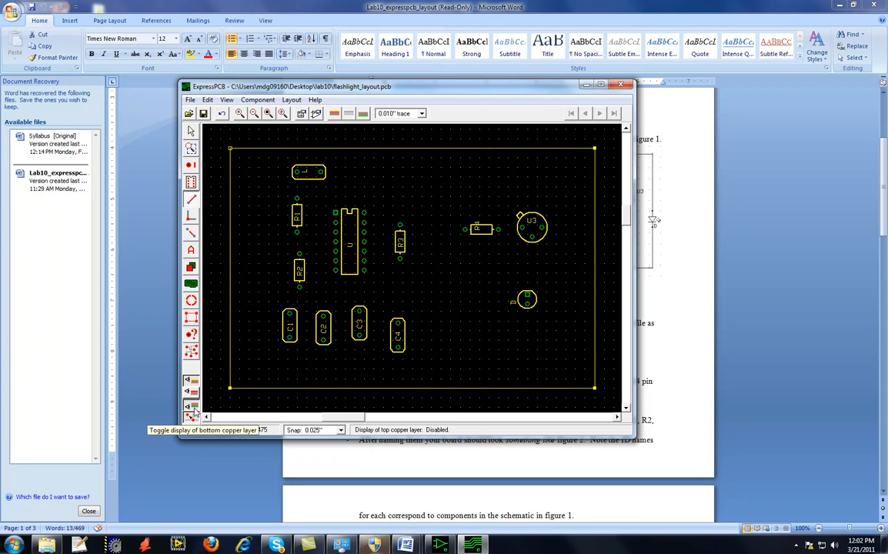
{"action": "left_click", "coordinate": [193, 409]}
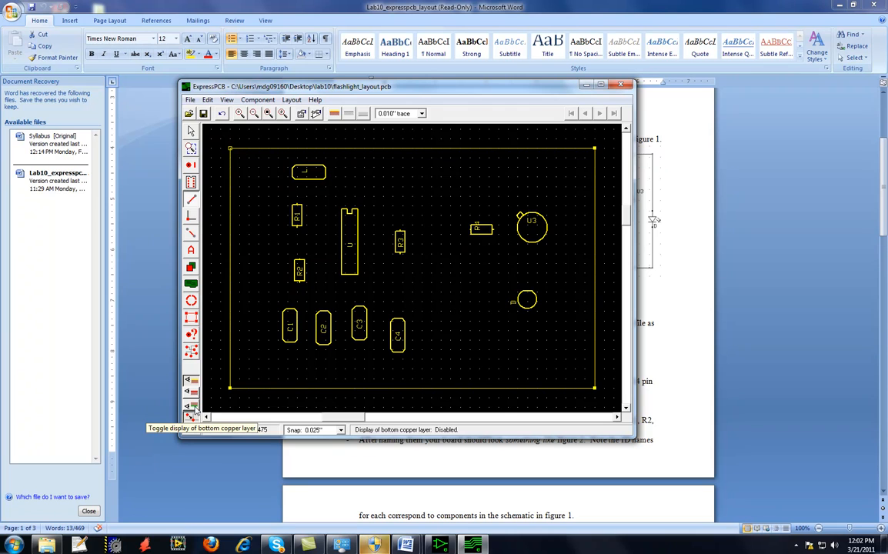
{"action": "left_click", "coordinate": [192, 395]}
{"action": "left_click", "coordinate": [194, 407]}
{"action": "left_click", "coordinate": [194, 396]}
{"action": "left_click", "coordinate": [193, 396]}
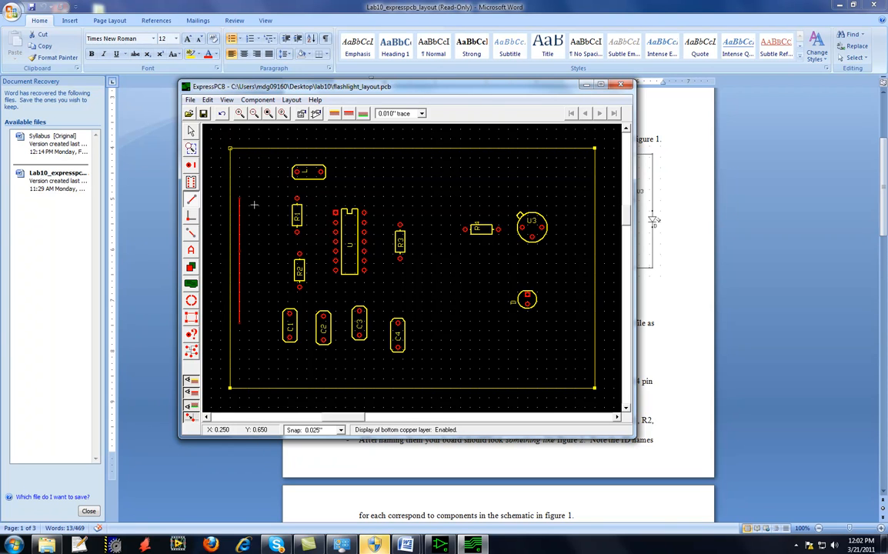
Step: Toggle the silkscreen layer's display off and back on to examine which outlines and labels belong to it
{"action": "left_click", "coordinate": [193, 382]}
{"action": "left_click", "coordinate": [194, 382]}
{"action": "left_click", "coordinate": [193, 381]}
{"action": "left_click", "coordinate": [193, 381]}
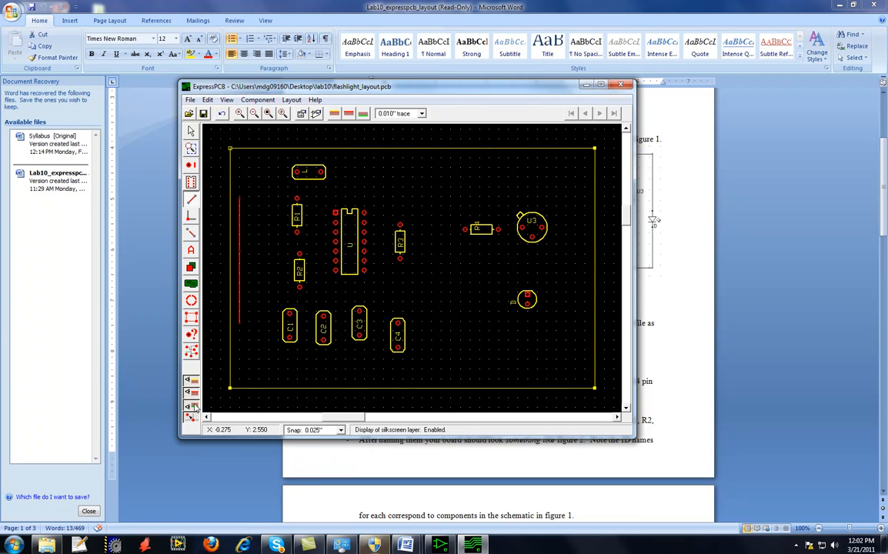
{"action": "left_click", "coordinate": [193, 383]}
{"action": "left_click", "coordinate": [193, 383]}
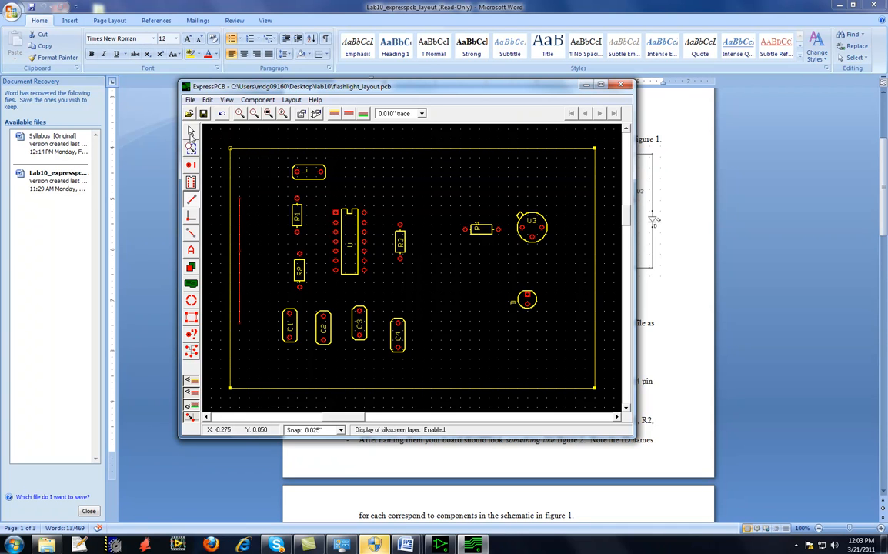
Step: Delete the vertical copper trace left of R1 and R2
{"action": "left_click", "coordinate": [247, 250]}
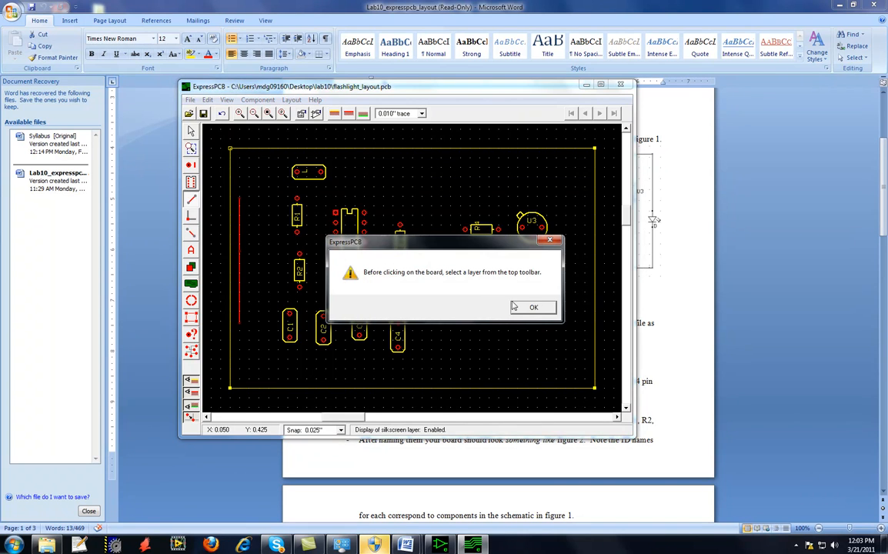
{"action": "key", "text": "Return"}
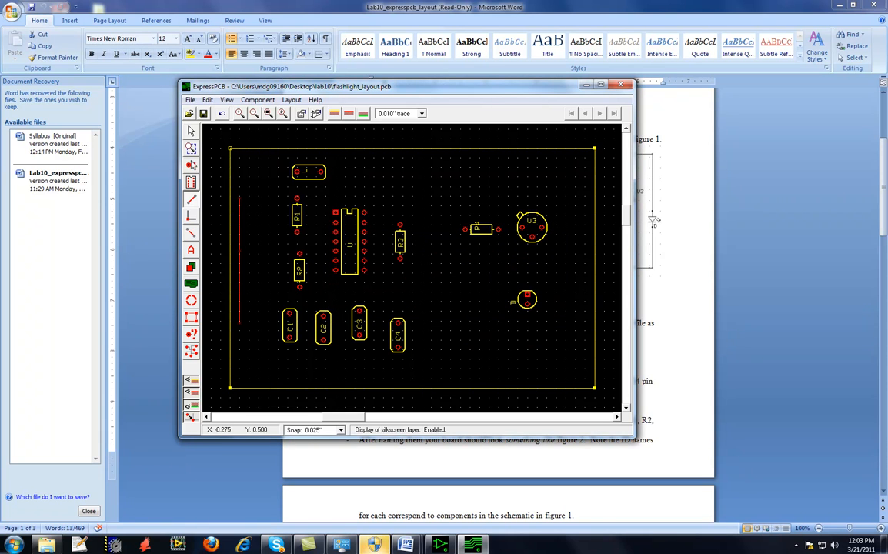
{"action": "left_click", "coordinate": [191, 131]}
{"action": "key", "text": "Delete"}
{"action": "left_click", "coordinate": [240, 261]}
{"action": "key", "text": "Delete"}
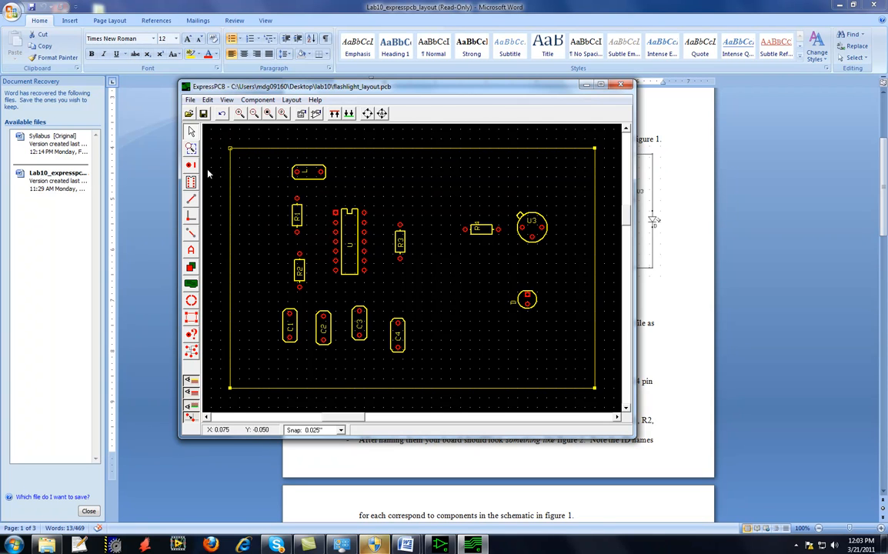
Step: Draw a closed battery outline about 0.3 by 1.4 inches on the silkscreen layer, left of R1 and R2, using 0.010" traces
{"action": "left_click", "coordinate": [192, 201]}
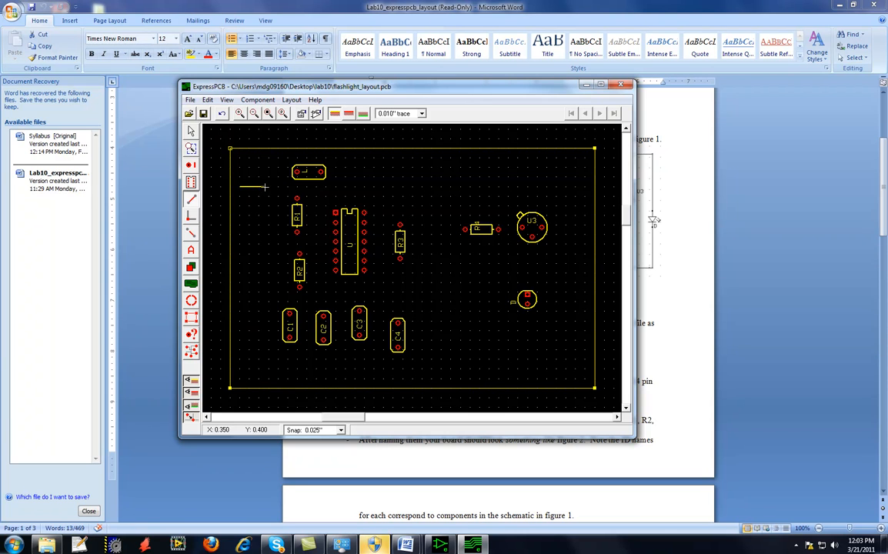
{"action": "left_click", "coordinate": [269, 186]}
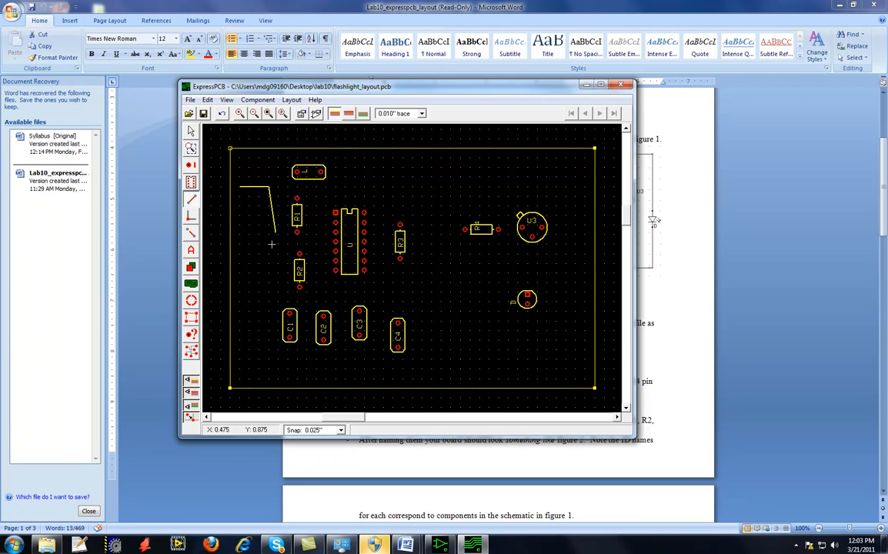
{"action": "left_click", "coordinate": [269, 322]}
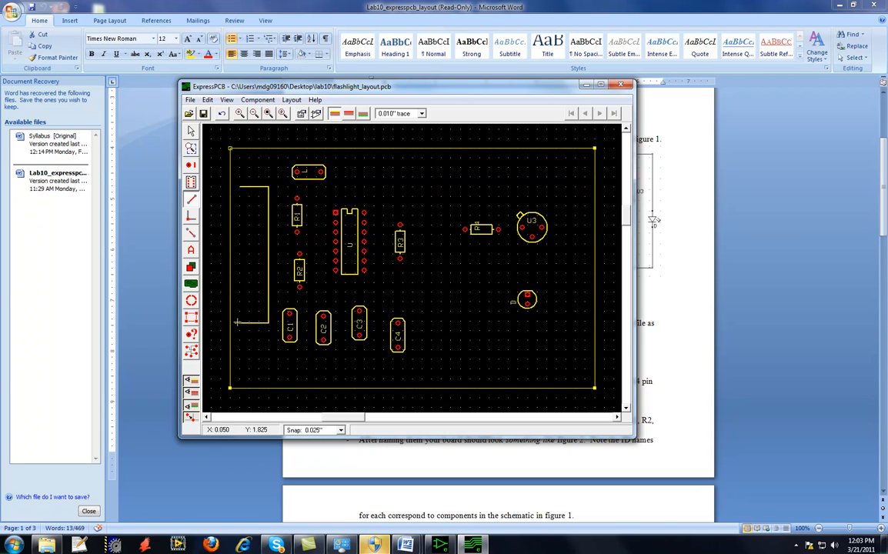
{"action": "left_click", "coordinate": [239, 322]}
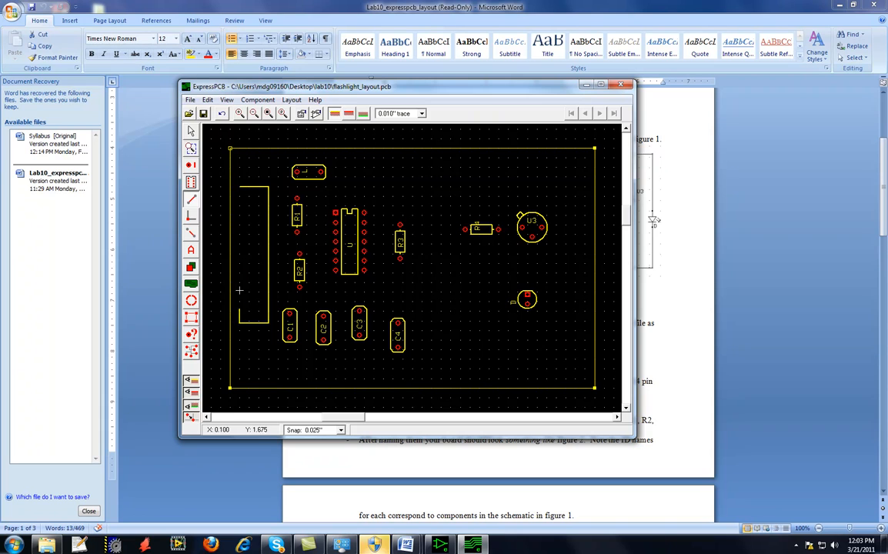
{"action": "left_click", "coordinate": [239, 186]}
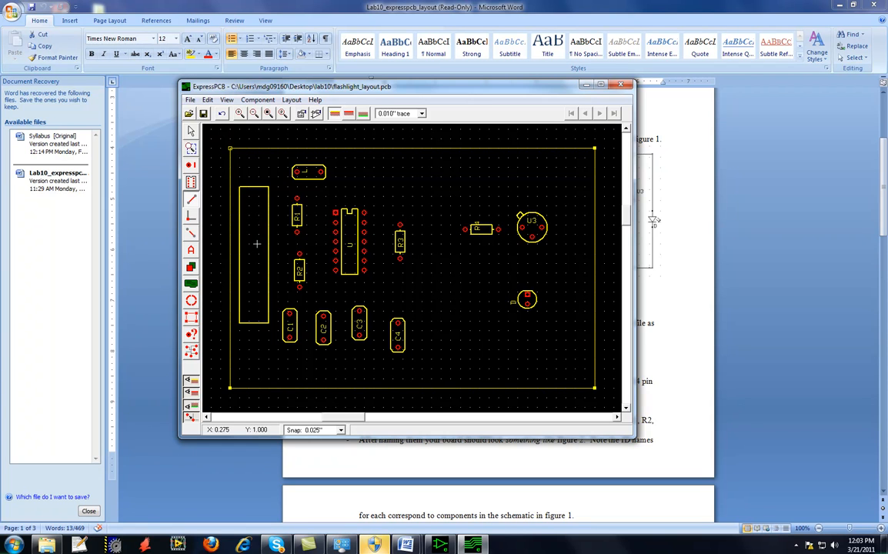
Step: Place a 0.056" round pad with 0.029" hole centred just above the battery outline
{"action": "left_click", "coordinate": [192, 166]}
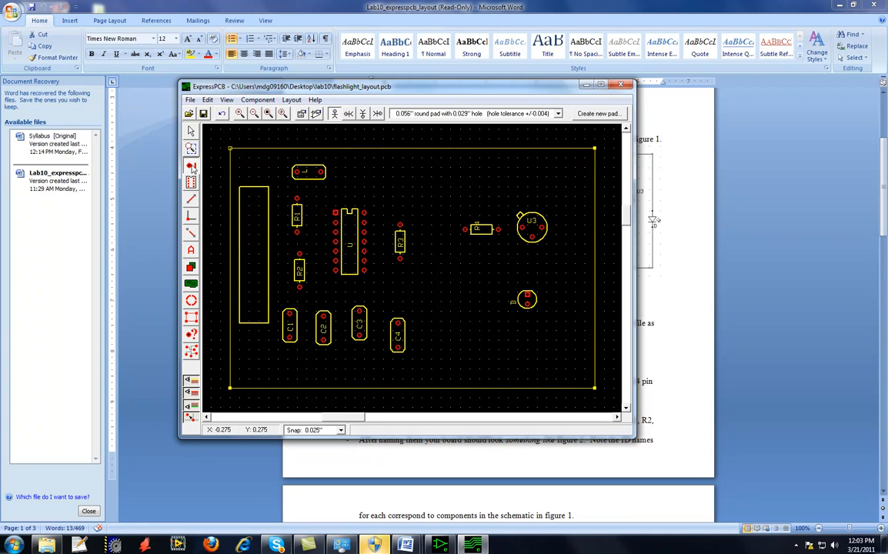
{"action": "left_click", "coordinate": [253, 180]}
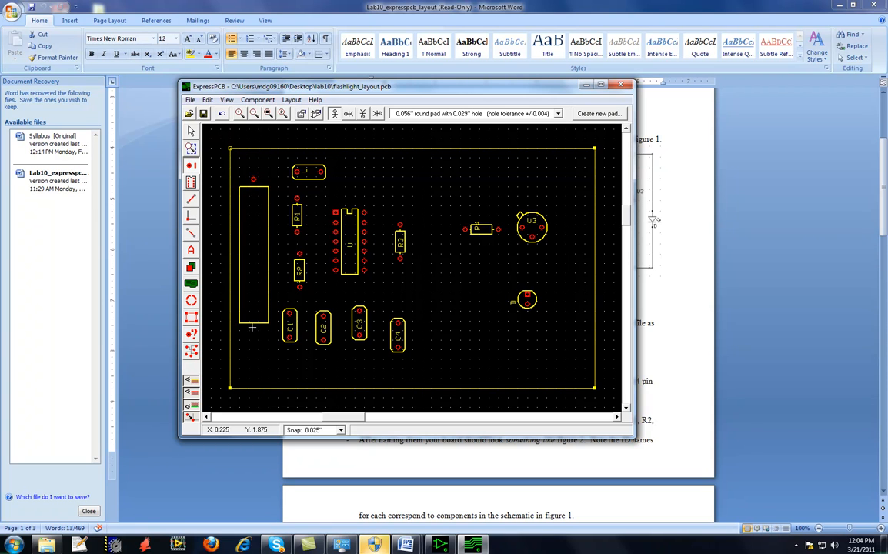
{"action": "scroll", "coordinate": [252, 180], "scroll_direction": "up", "scroll_amount": 2}
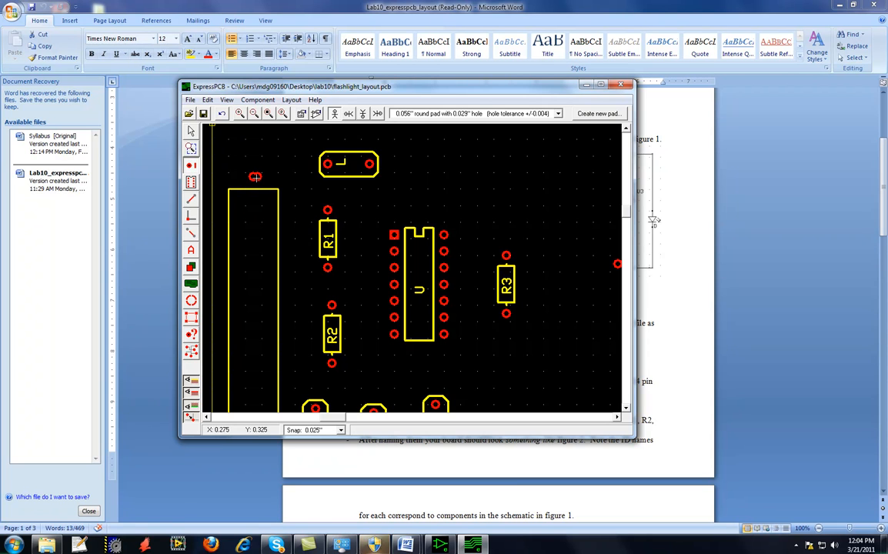
{"action": "left_click", "coordinate": [208, 101]}
{"action": "left_click", "coordinate": [201, 113]}
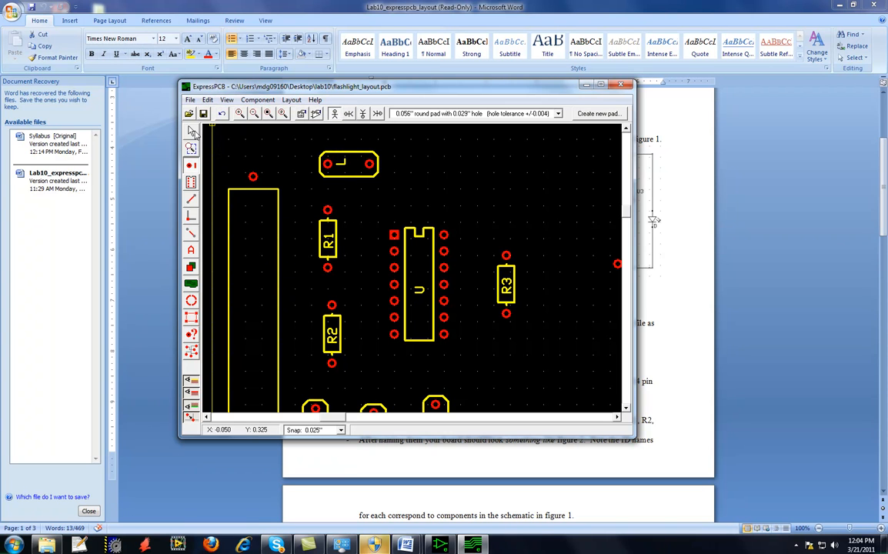
Step: Change the pad above the battery outline to the 0.075" round pad with 0.040" hole
{"action": "left_click", "coordinate": [192, 130]}
{"action": "double_click", "coordinate": [254, 179]}
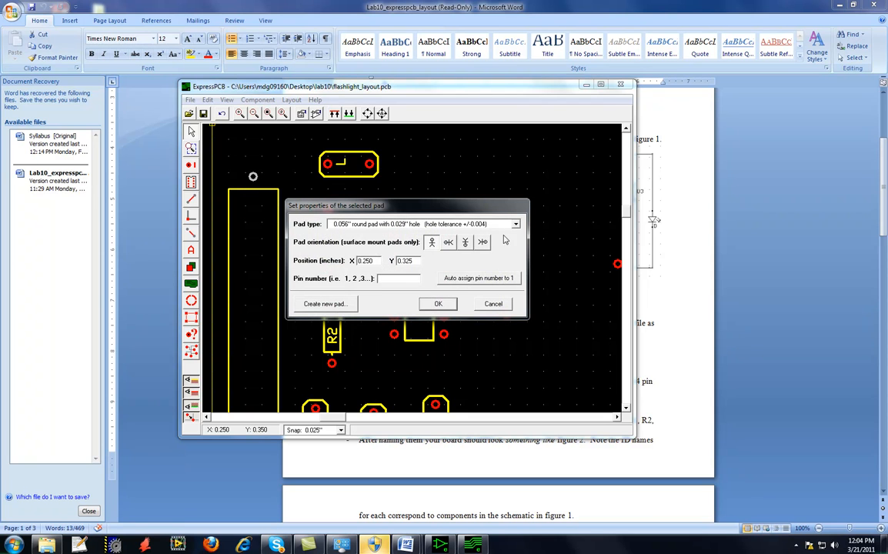
{"action": "left_click", "coordinate": [483, 304]}
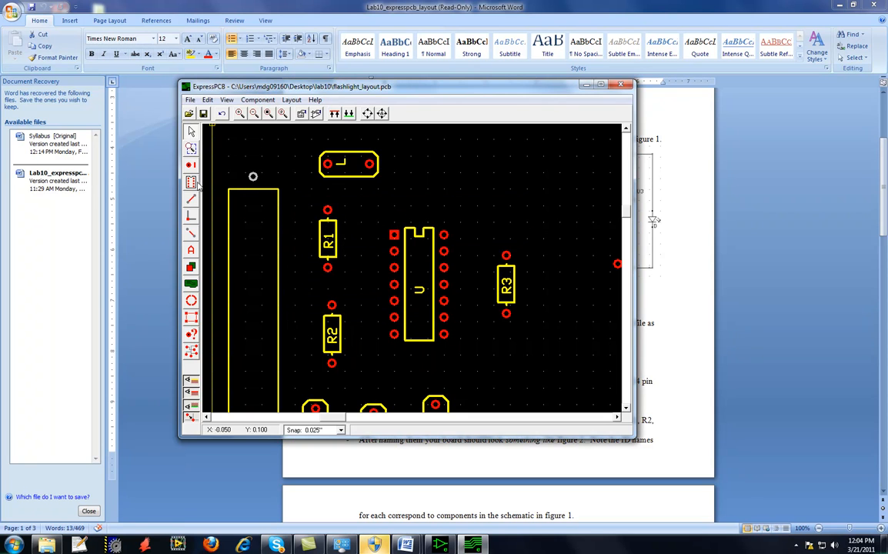
{"action": "double_click", "coordinate": [252, 177]}
{"action": "left_click", "coordinate": [515, 224]}
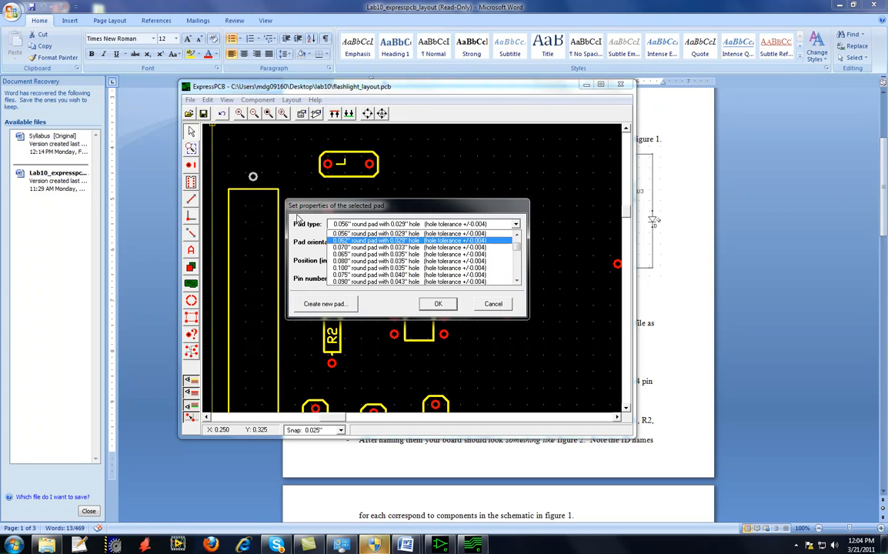
{"action": "left_click", "coordinate": [344, 277]}
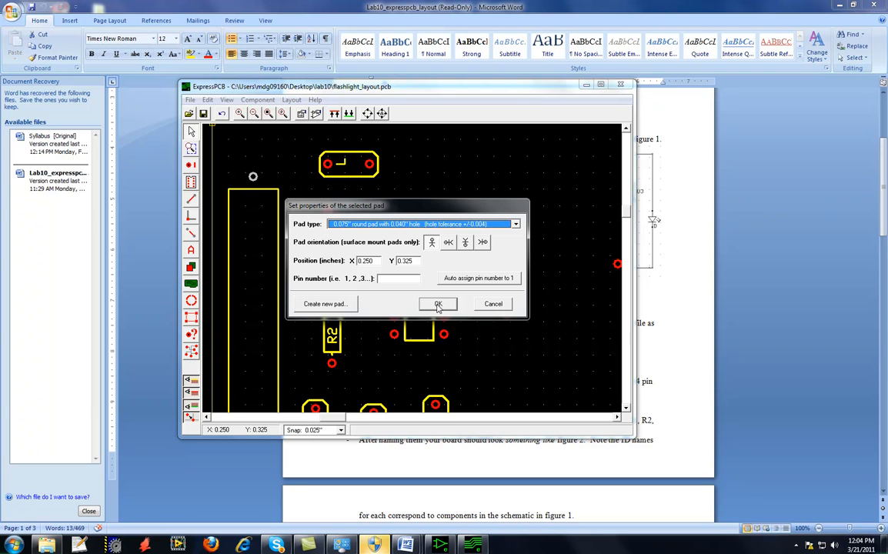
{"action": "left_click", "coordinate": [405, 279]}
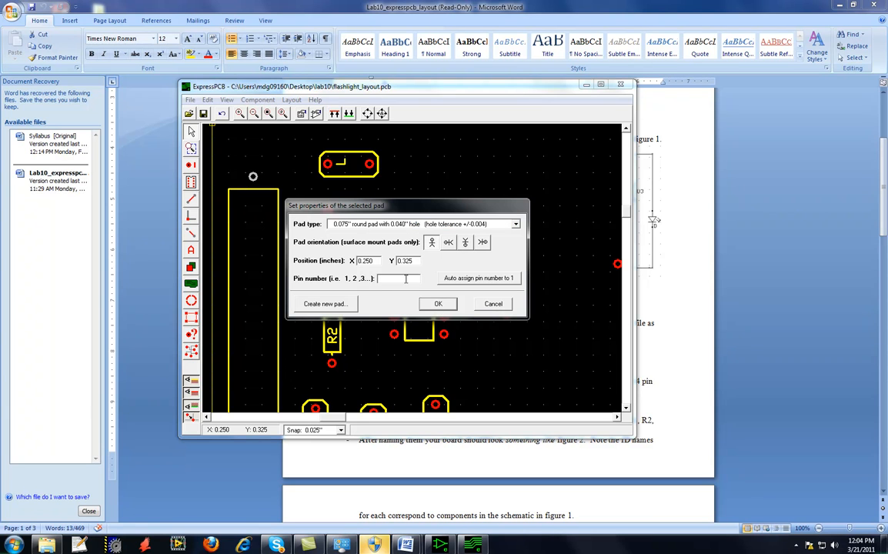
{"action": "left_click", "coordinate": [437, 304]}
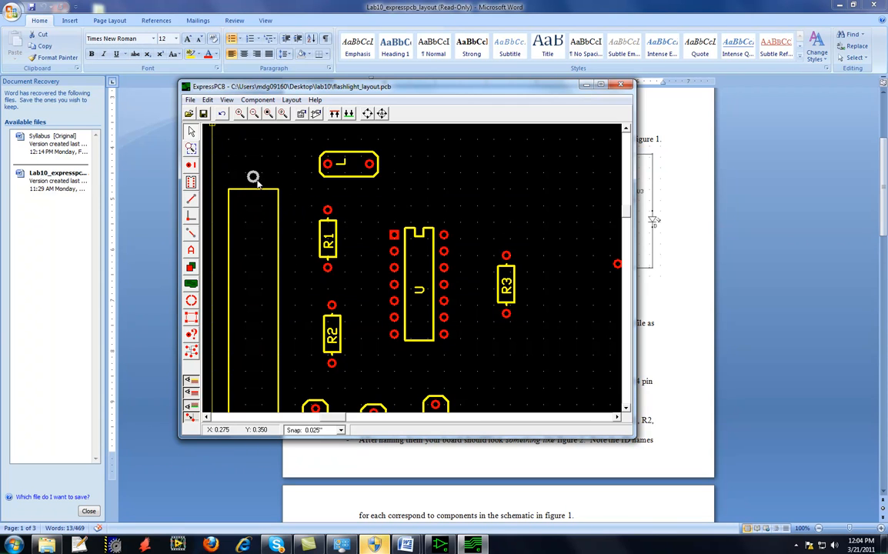
{"action": "left_click", "coordinate": [259, 209]}
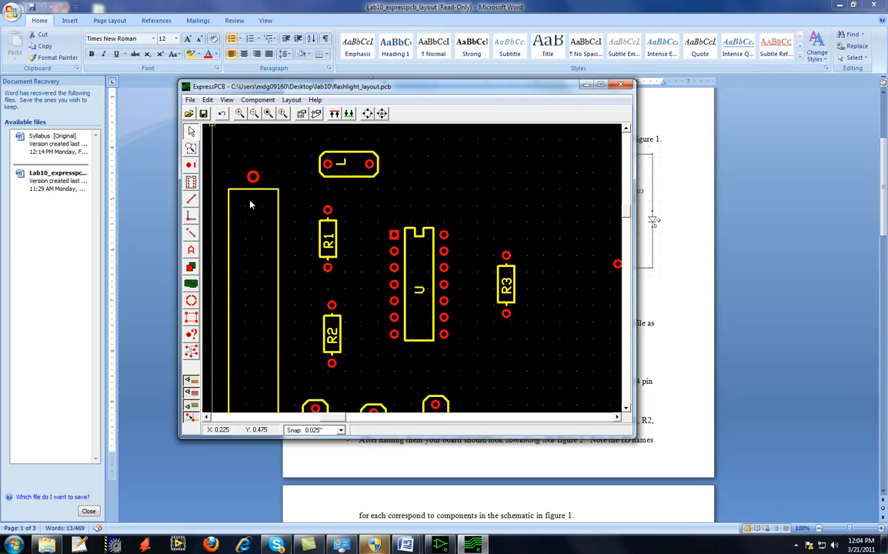
Step: Draw a plus sign inside the battery outline's upper end and a minus sign inside its lower end on the silkscreen layer
{"action": "left_click", "coordinate": [191, 199]}
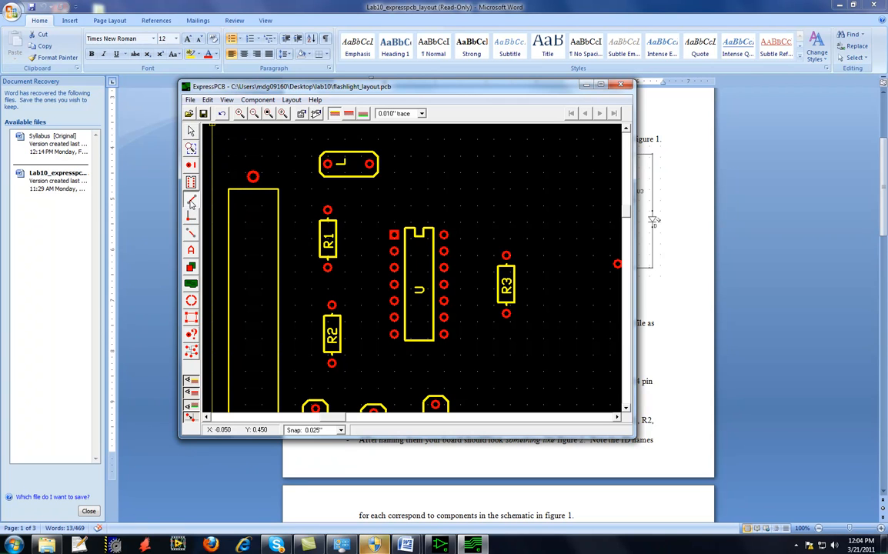
{"action": "left_click", "coordinate": [252, 200]}
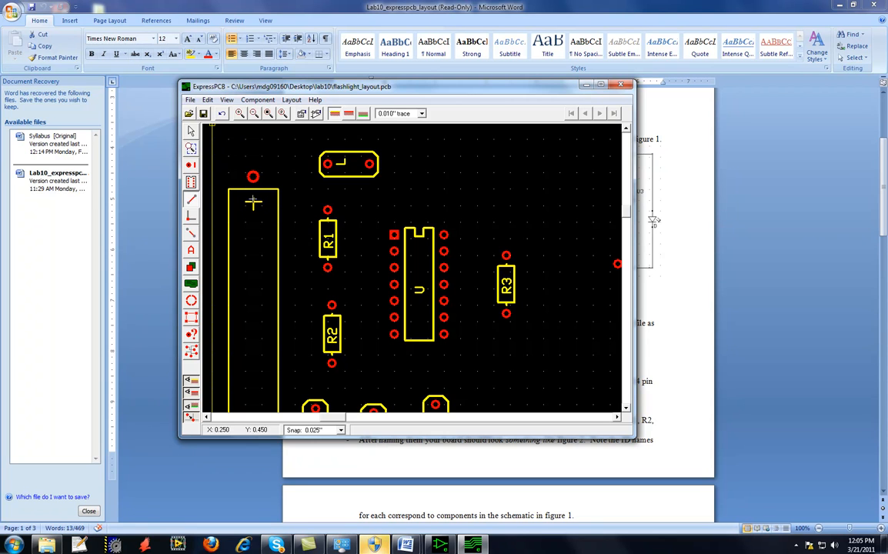
{"action": "left_click", "coordinate": [191, 131]}
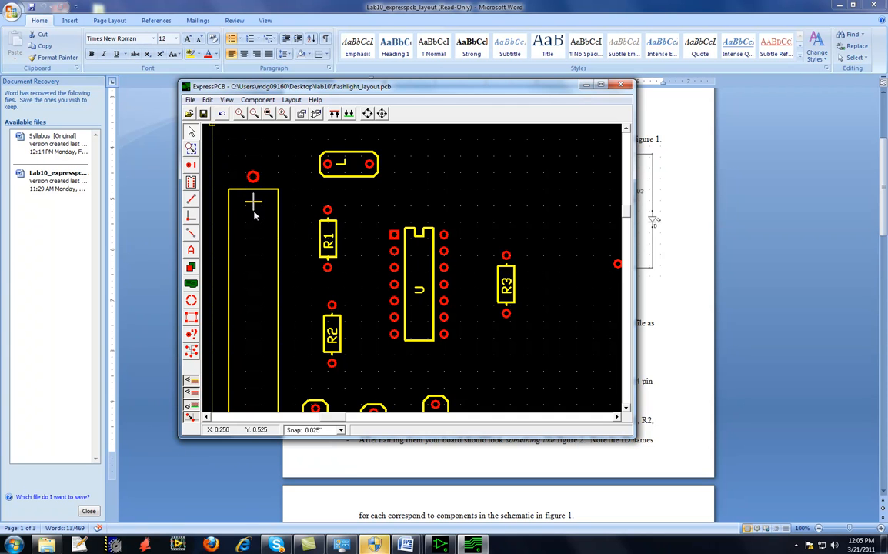
{"action": "scroll", "coordinate": [267, 225], "scroll_direction": "down", "scroll_amount": 1}
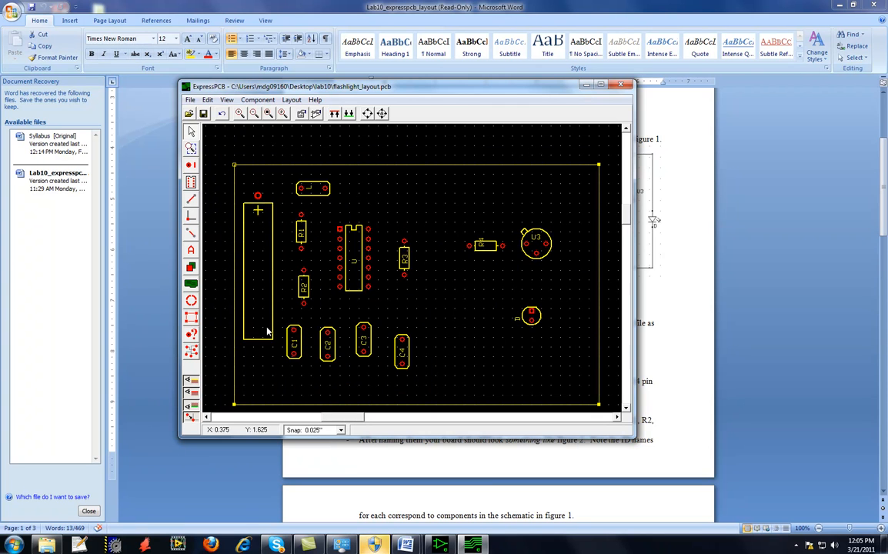
{"action": "left_click", "coordinate": [191, 199]}
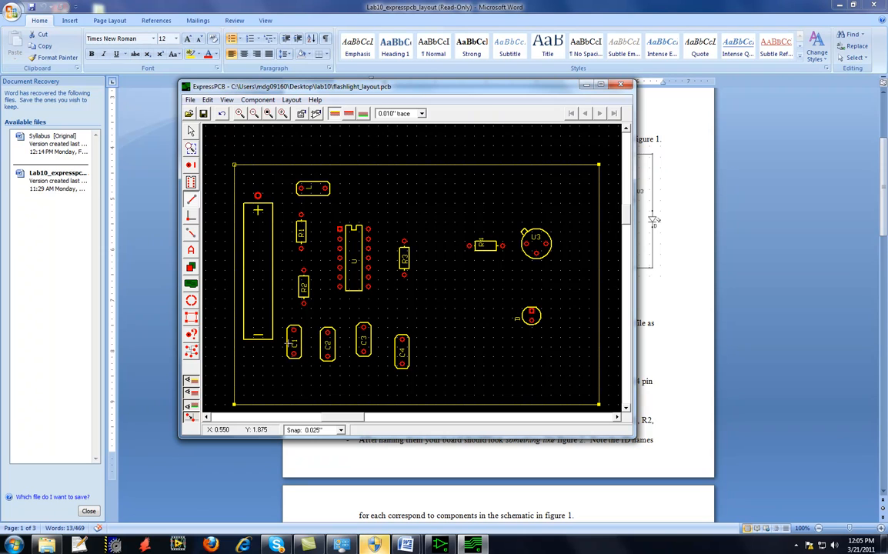
Step: Copy the battery's upper pad and place the duplicate centred just below the battery outline
{"action": "left_click", "coordinate": [191, 132]}
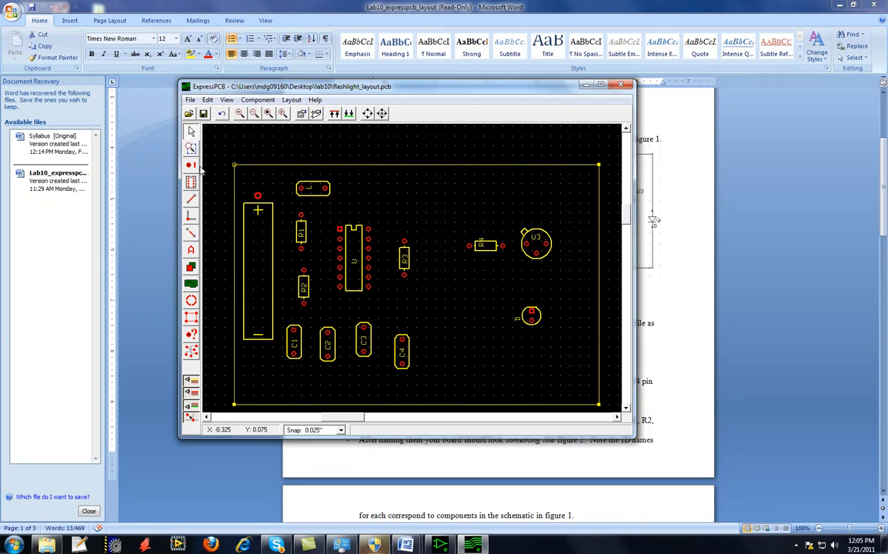
{"action": "left_click", "coordinate": [258, 196]}
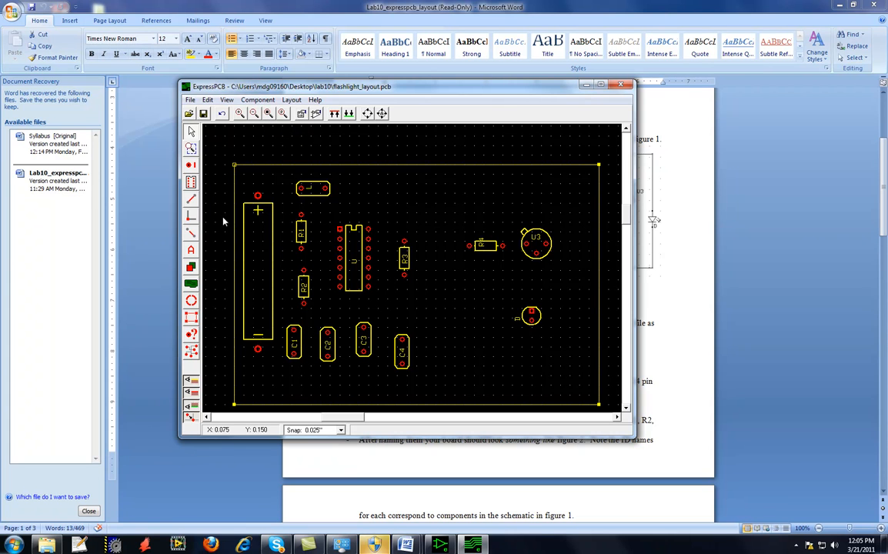
Step: Place the silkscreen text "AA" at 0.070" height in the middle of the battery outline
{"action": "left_click", "coordinate": [191, 232]}
{"action": "left_click", "coordinate": [247, 261]}
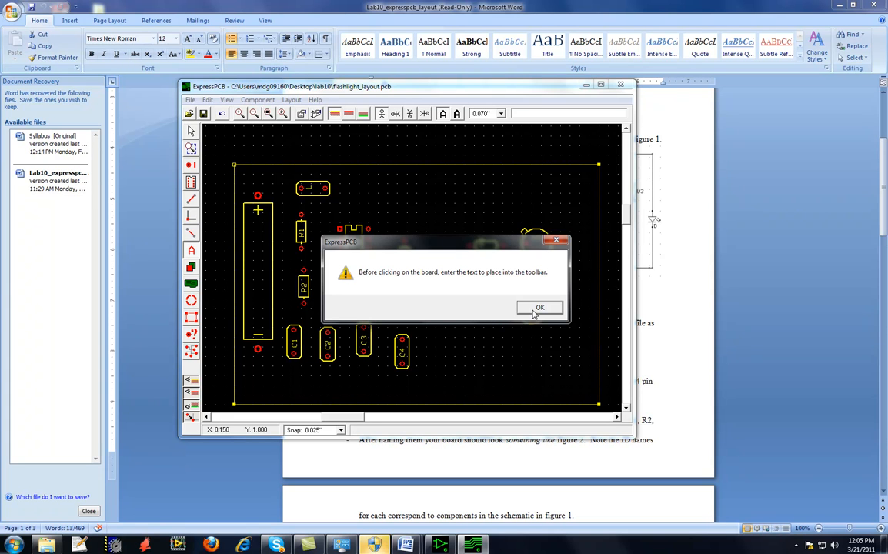
{"action": "left_click", "coordinate": [534, 312]}
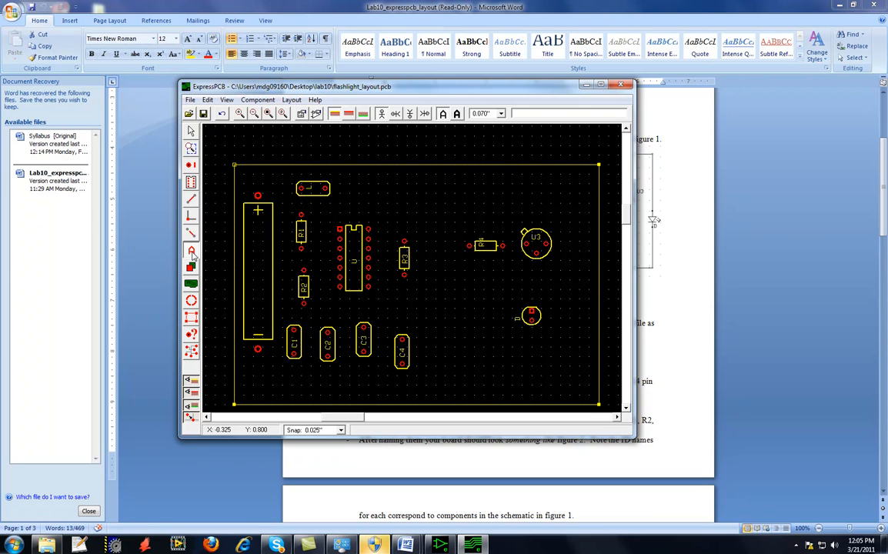
{"action": "left_click", "coordinate": [191, 251]}
{"action": "left_click", "coordinate": [531, 113]}
{"action": "left_click", "coordinate": [253, 260]}
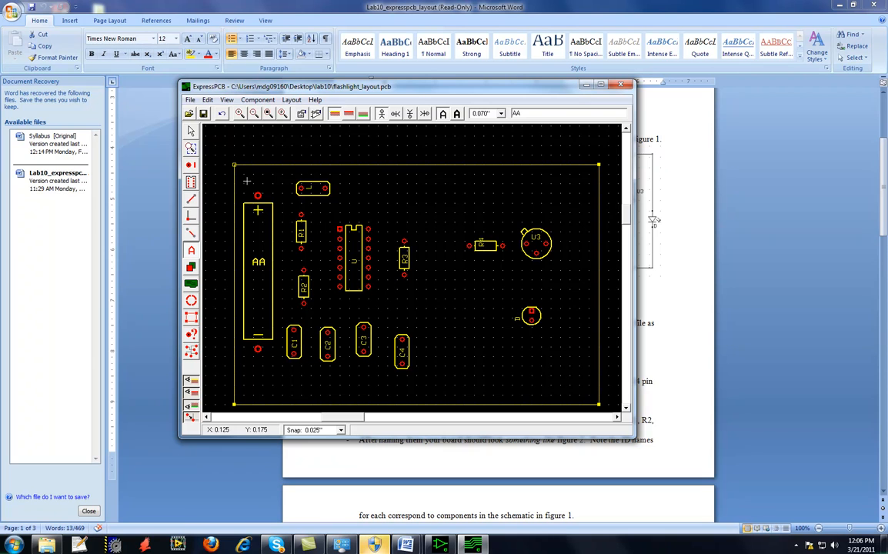
Step: Assign pin number 1 to the pad above the battery outline and pin number 2 to the pad below it
{"action": "left_click", "coordinate": [192, 132]}
{"action": "left_click_drag", "start_coordinate": [239, 186], "coordinate": [281, 361]}
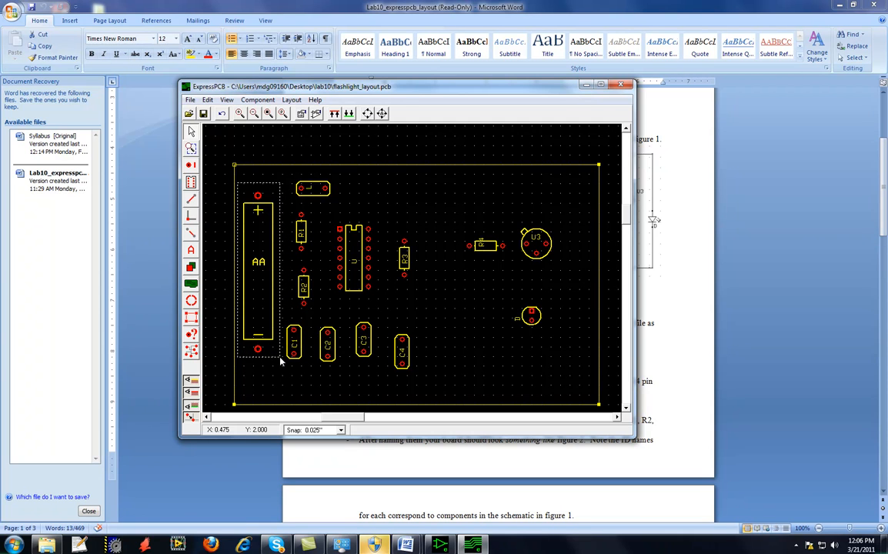
{"action": "left_click_drag", "start_coordinate": [281, 360], "coordinate": [280, 309]}
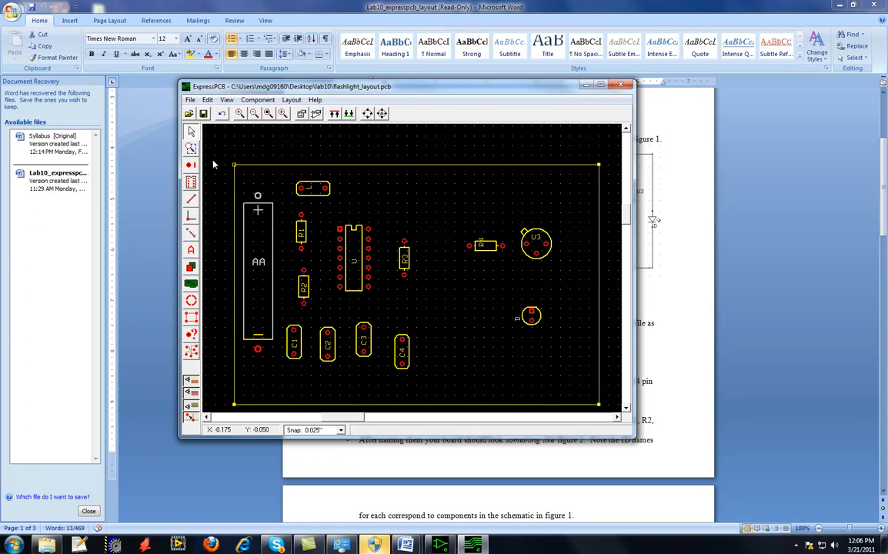
{"action": "double_click", "coordinate": [258, 196]}
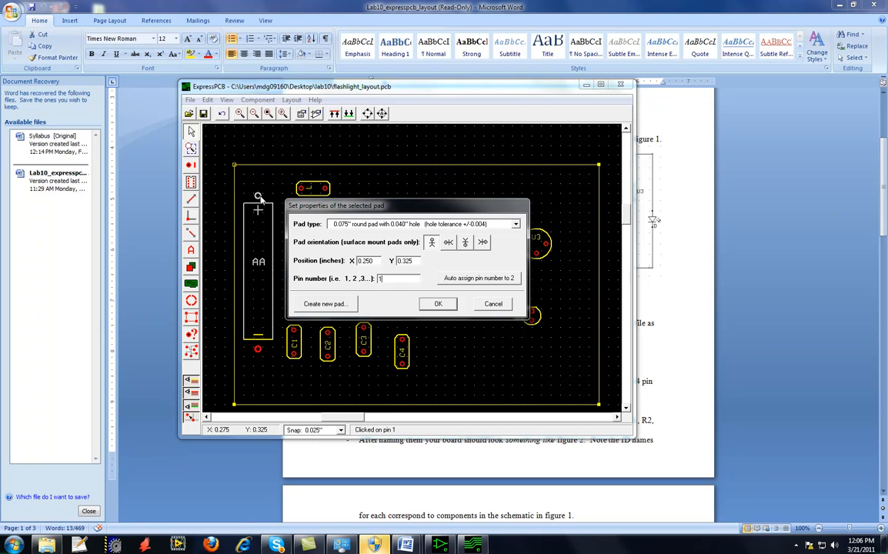
{"action": "left_click", "coordinate": [440, 304]}
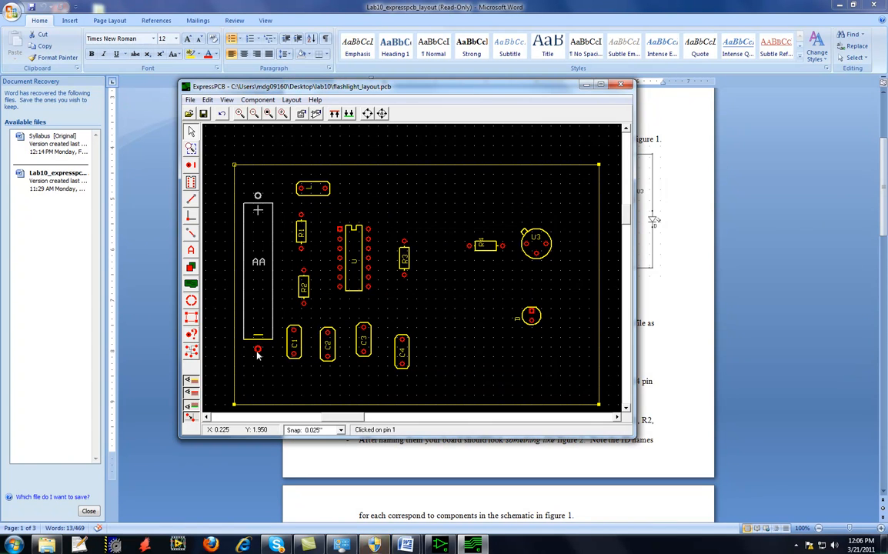
{"action": "double_click", "coordinate": [258, 349]}
{"action": "left_click_drag", "start_coordinate": [390, 279], "coordinate": [371, 279]}
{"action": "type", "text": "2"}
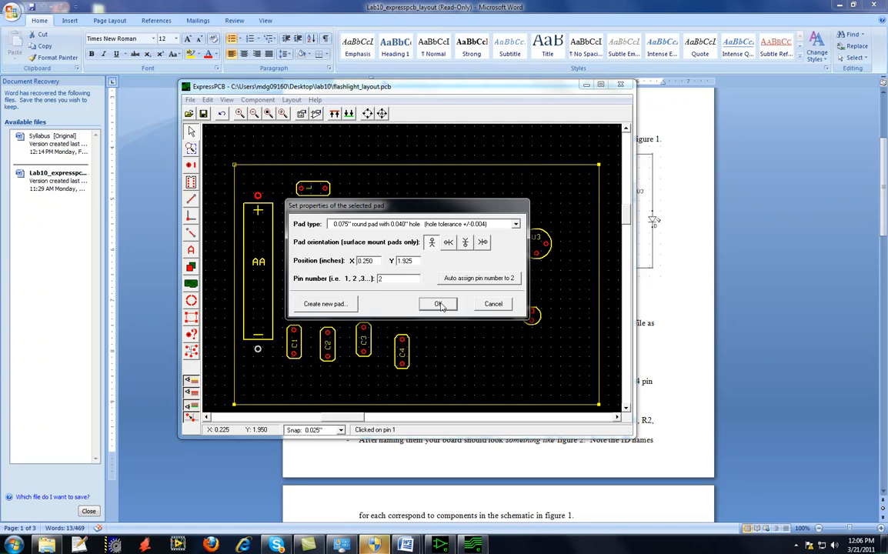
{"action": "left_click", "coordinate": [438, 304]}
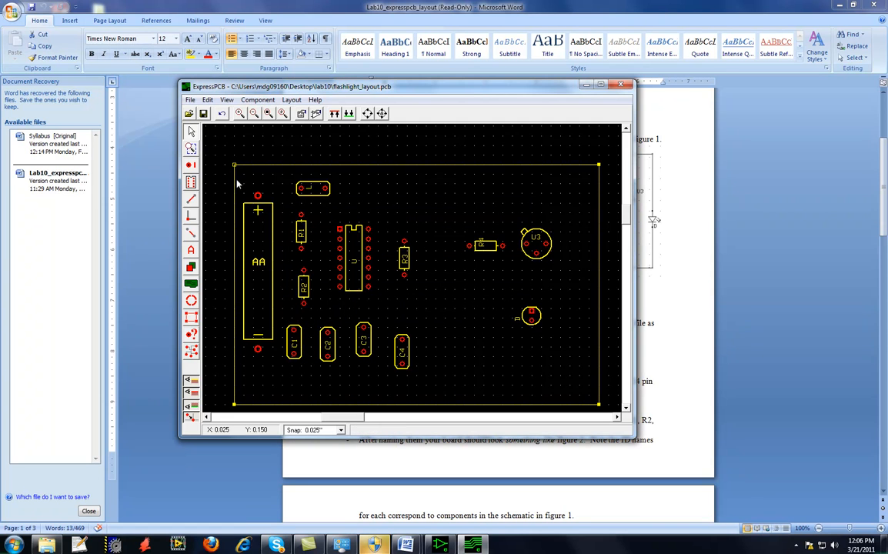
Step: Group the battery outline, both pads, polarity signs and AA text into one PCB component
{"action": "left_click_drag", "start_coordinate": [237, 182], "coordinate": [282, 364]}
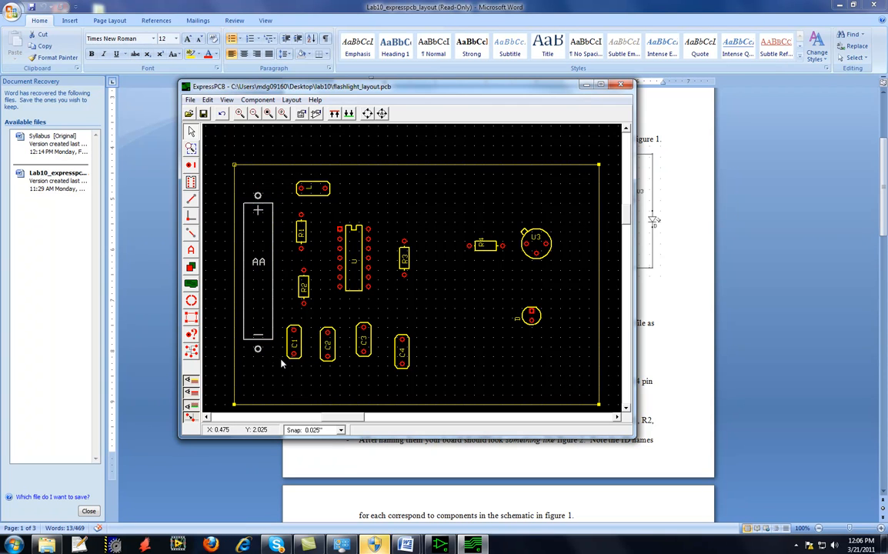
{"action": "left_click", "coordinate": [262, 100]}
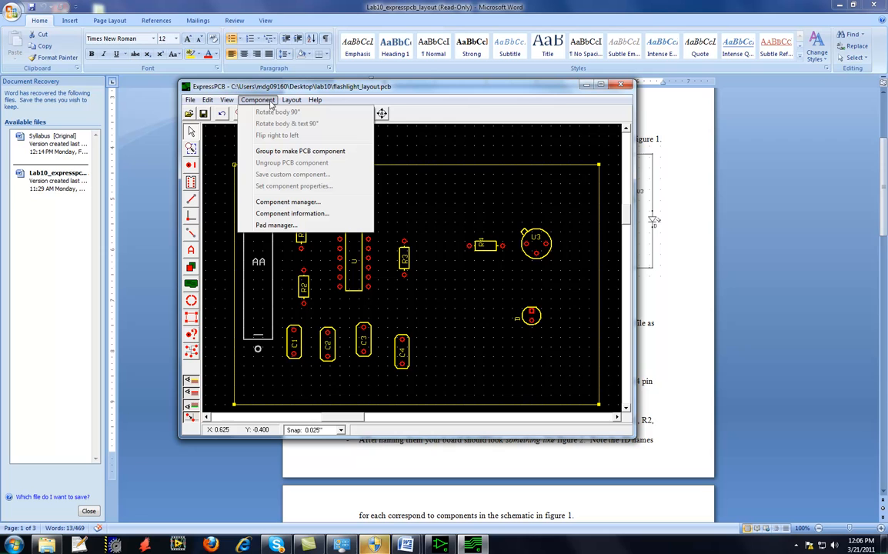
{"action": "left_click", "coordinate": [293, 151]}
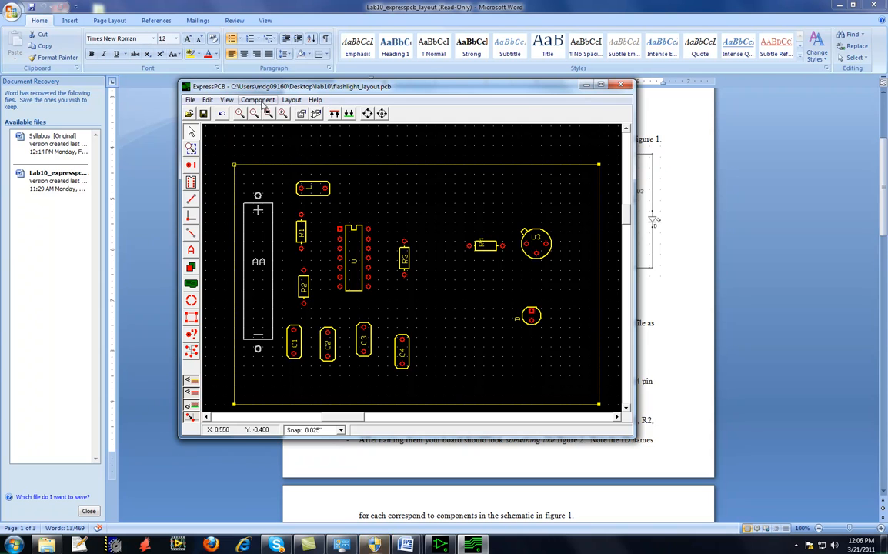
Step: Save the grouped battery as a custom component named "AA battery" and shift it slightly downward on the board
{"action": "left_click", "coordinate": [258, 100]}
{"action": "left_click", "coordinate": [286, 175]}
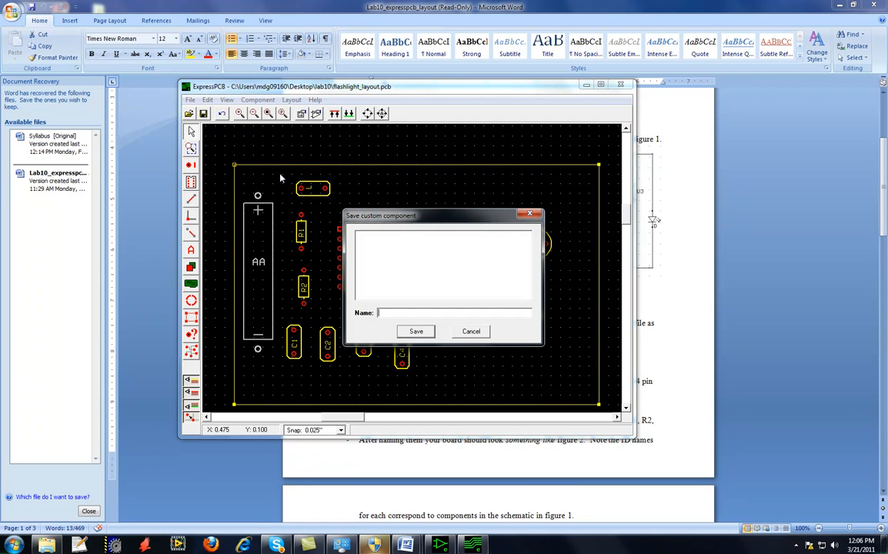
{"action": "type", "text": "AA battery"}
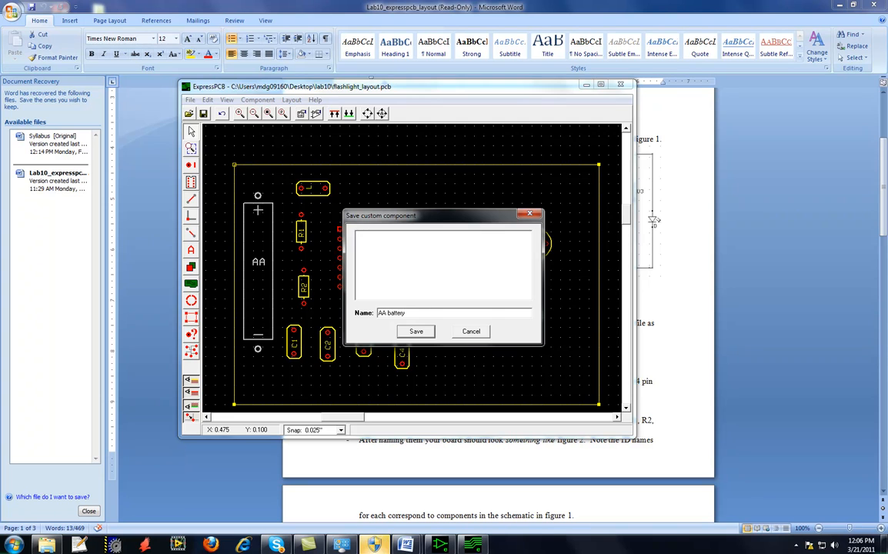
{"action": "left_click", "coordinate": [415, 331]}
{"action": "left_click", "coordinate": [456, 345]}
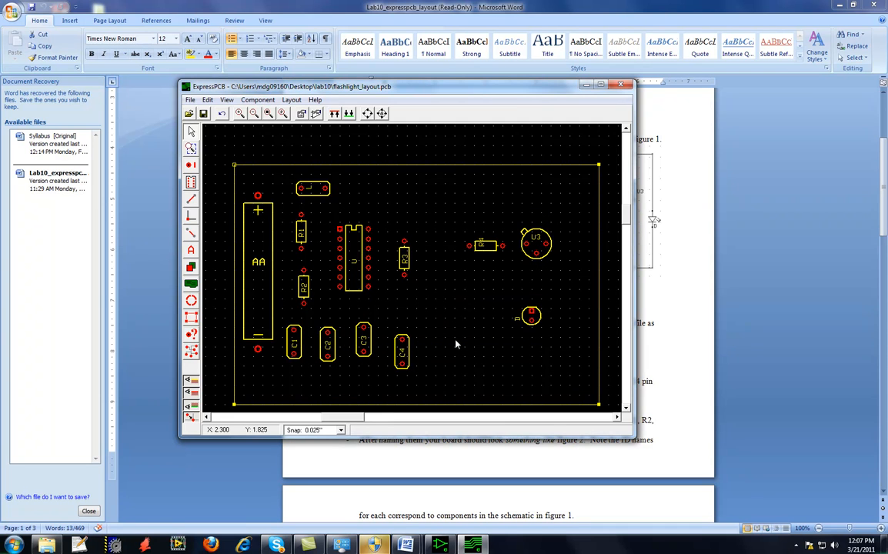
{"action": "left_click", "coordinate": [259, 198]}
{"action": "left_click_drag", "start_coordinate": [258, 195], "coordinate": [260, 206]}
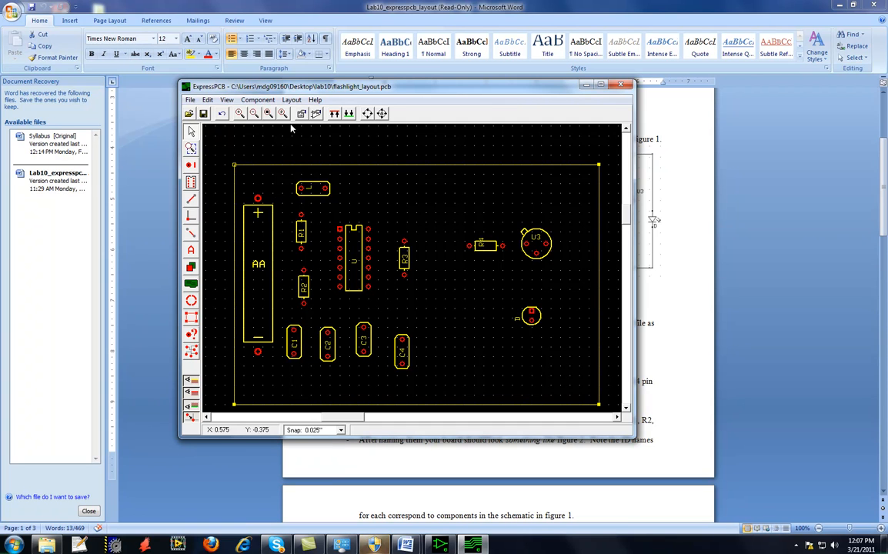
Step: Preview the AA battery entry among the custom components in the Component manager
{"action": "left_click", "coordinate": [263, 99]}
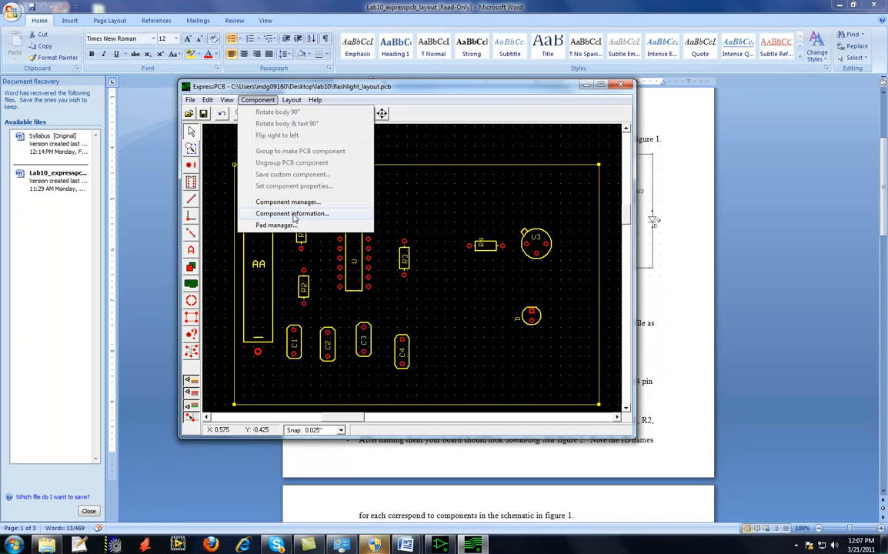
{"action": "left_click", "coordinate": [289, 202]}
{"action": "left_click", "coordinate": [300, 215]}
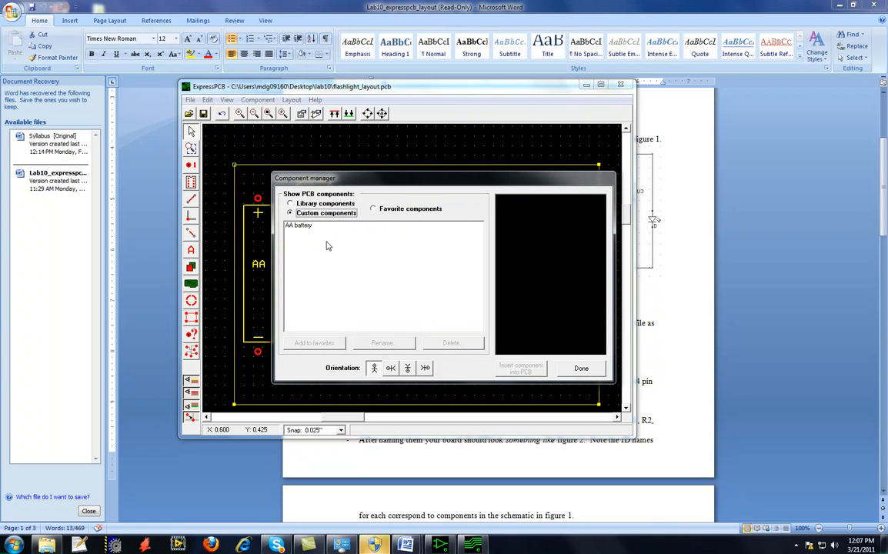
{"action": "left_click", "coordinate": [301, 227]}
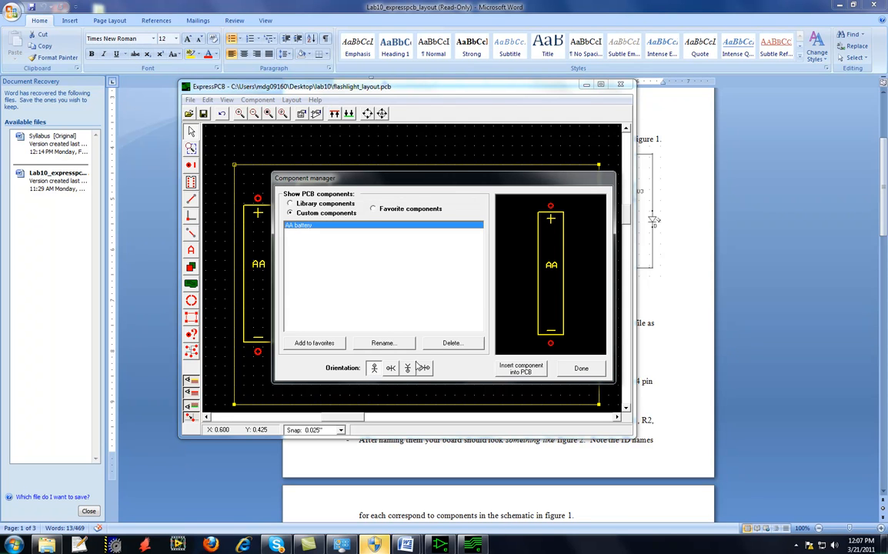
{"action": "left_click", "coordinate": [582, 369]}
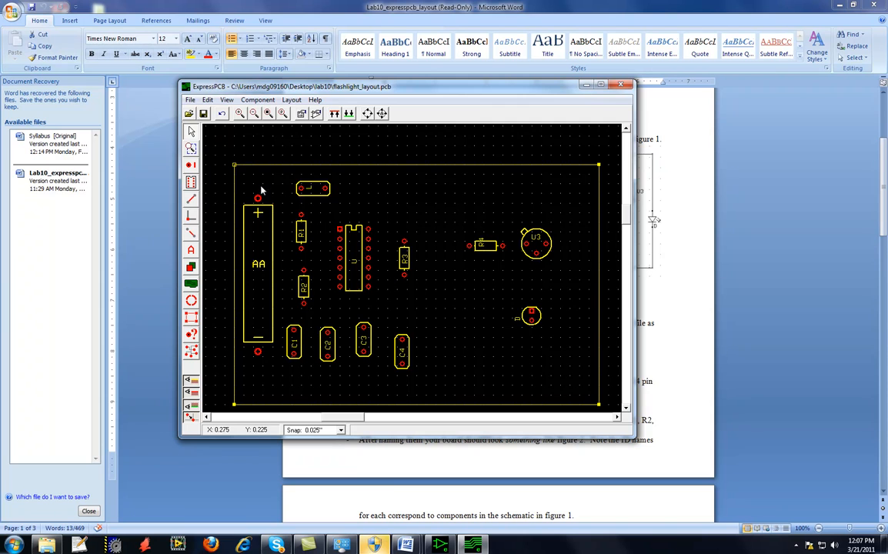
Step: Check the battery in the Word handout's schematic, and set the part ID of the board's battery component to B1
{"action": "left_click", "coordinate": [406, 467]}
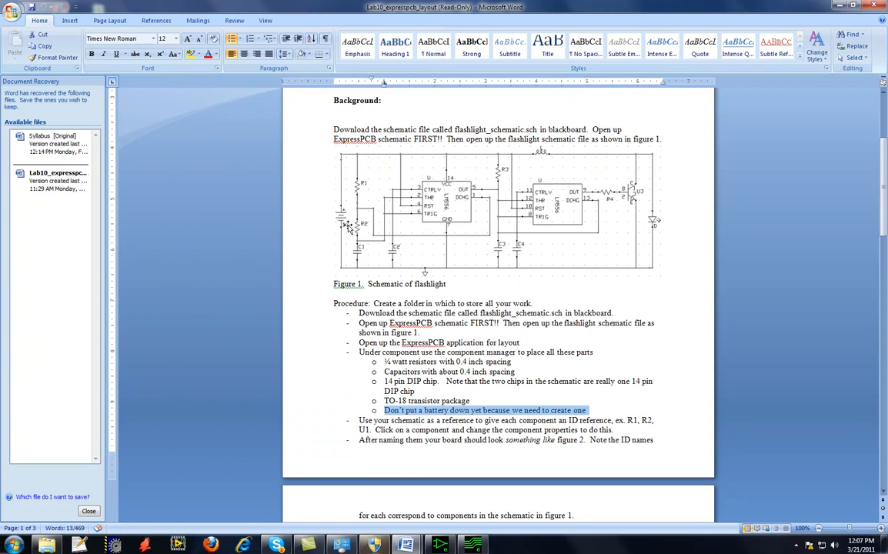
{"action": "left_click", "coordinate": [471, 547]}
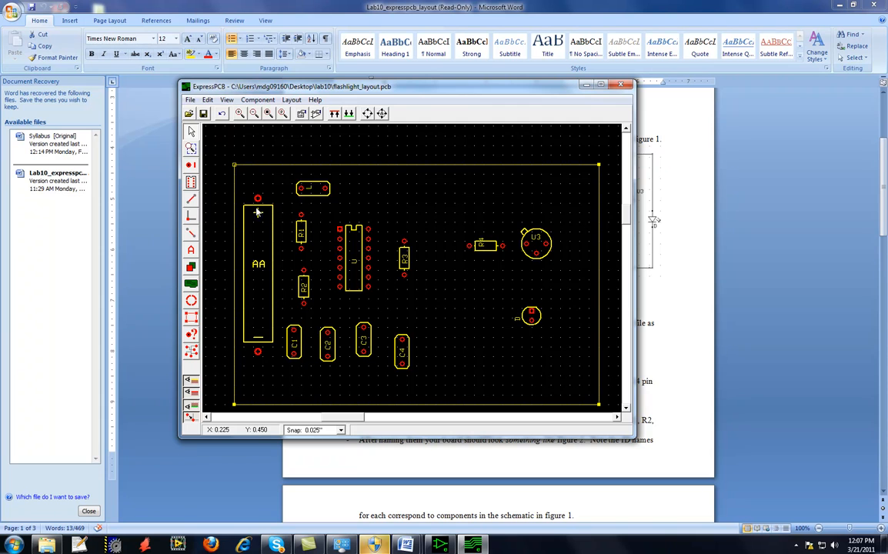
{"action": "double_click", "coordinate": [252, 209]}
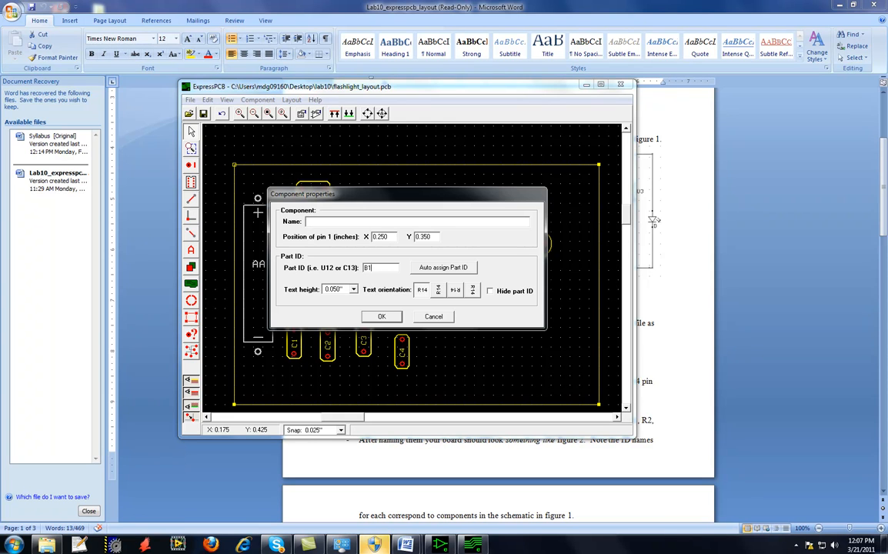
{"action": "key", "text": "Return"}
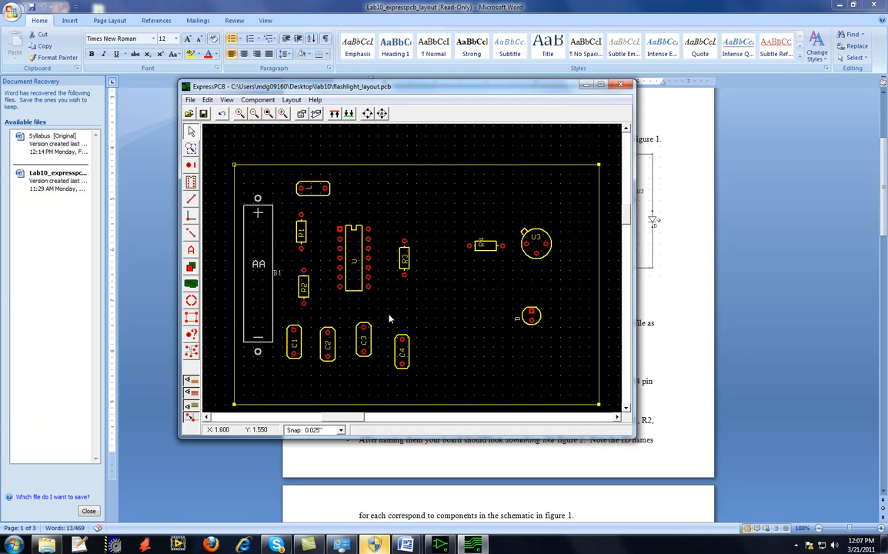
{"action": "left_click", "coordinate": [279, 305]}
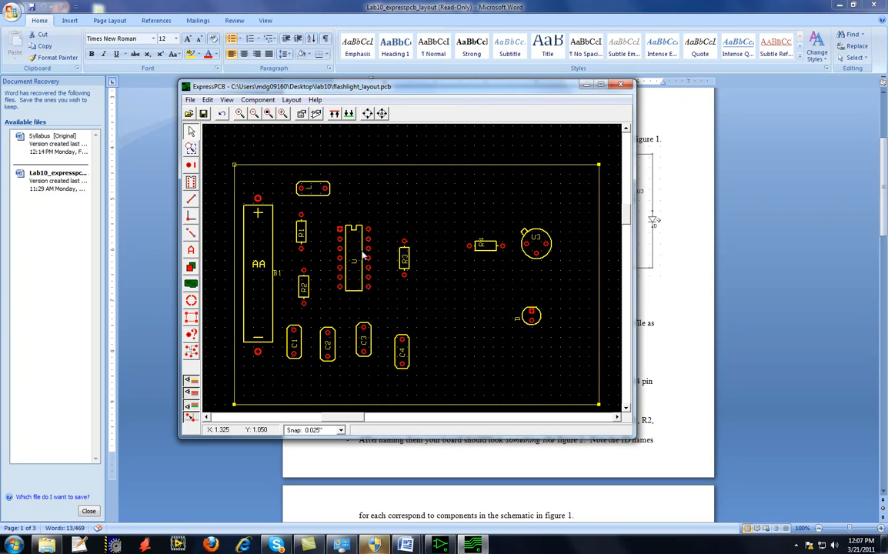
Step: Spread out the layout by moving chip U, R3 and diode D to the right, and R4 and U3 slightly down and left
{"action": "left_click_drag", "start_coordinate": [357, 230], "coordinate": [435, 238]}
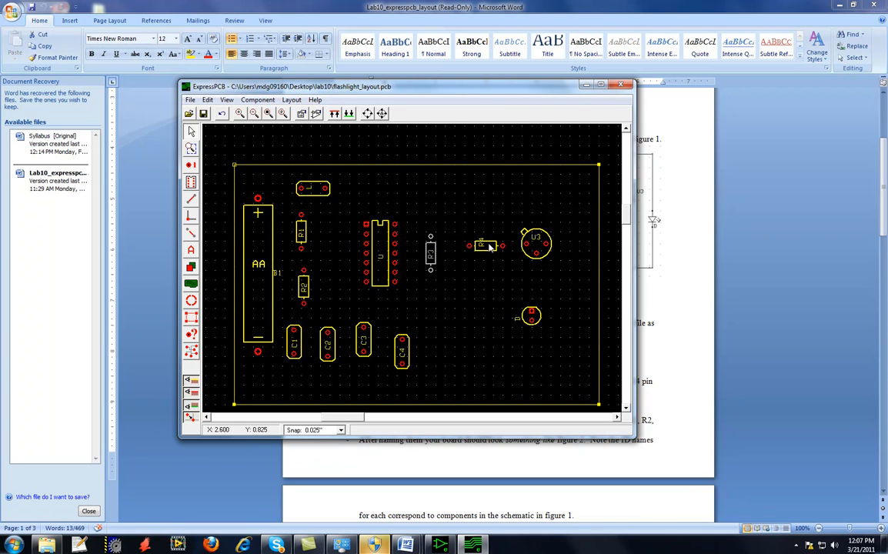
{"action": "left_click_drag", "start_coordinate": [485, 254], "coordinate": [482, 266]}
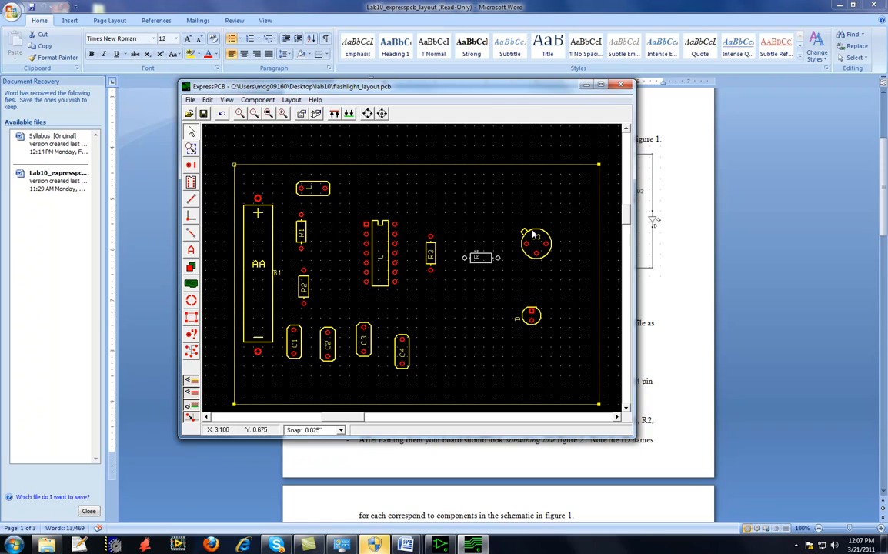
{"action": "left_click_drag", "start_coordinate": [533, 233], "coordinate": [528, 248]}
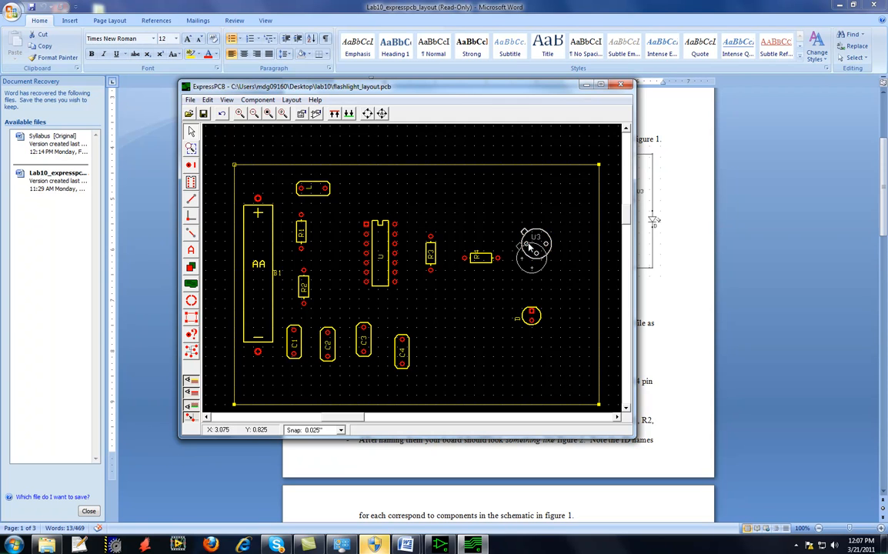
{"action": "left_click", "coordinate": [550, 330]}
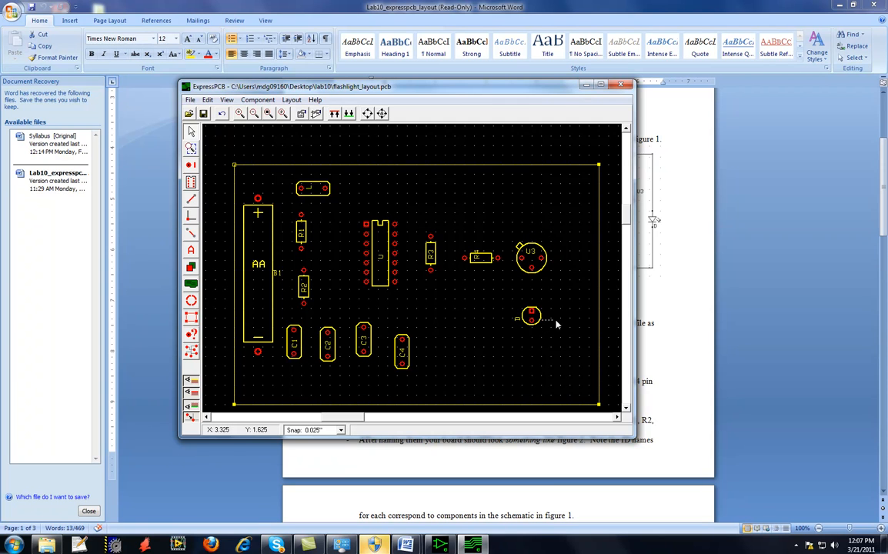
{"action": "left_click_drag", "start_coordinate": [532, 311], "coordinate": [561, 317]}
Step: Move capacitors C4, C3, C2 and C1 to the right, keeping them in a spaced row along the board's lower part
{"action": "left_click_drag", "start_coordinate": [407, 344], "coordinate": [464, 341]}
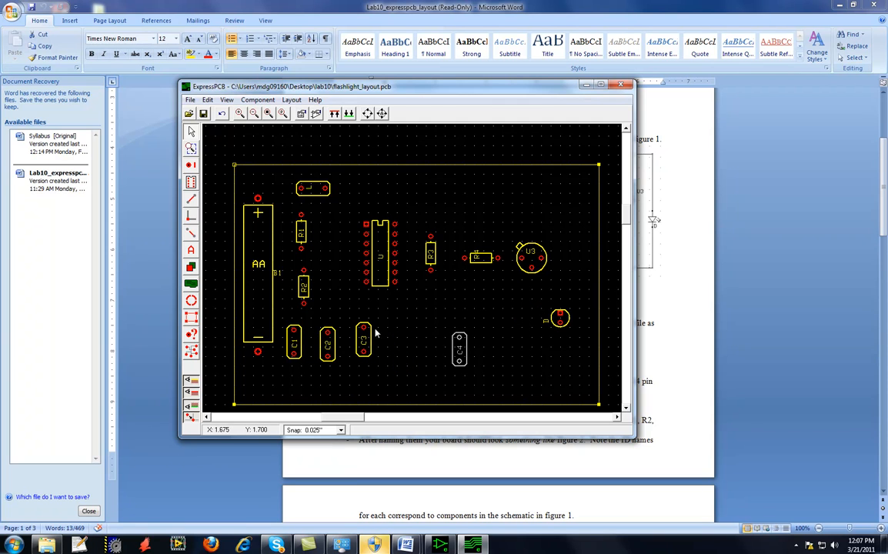
{"action": "left_click_drag", "start_coordinate": [365, 325], "coordinate": [401, 332]}
{"action": "left_click_drag", "start_coordinate": [327, 331], "coordinate": [356, 335]}
{"action": "left_click_drag", "start_coordinate": [295, 336], "coordinate": [322, 335]}
{"action": "left_click", "coordinate": [291, 328]}
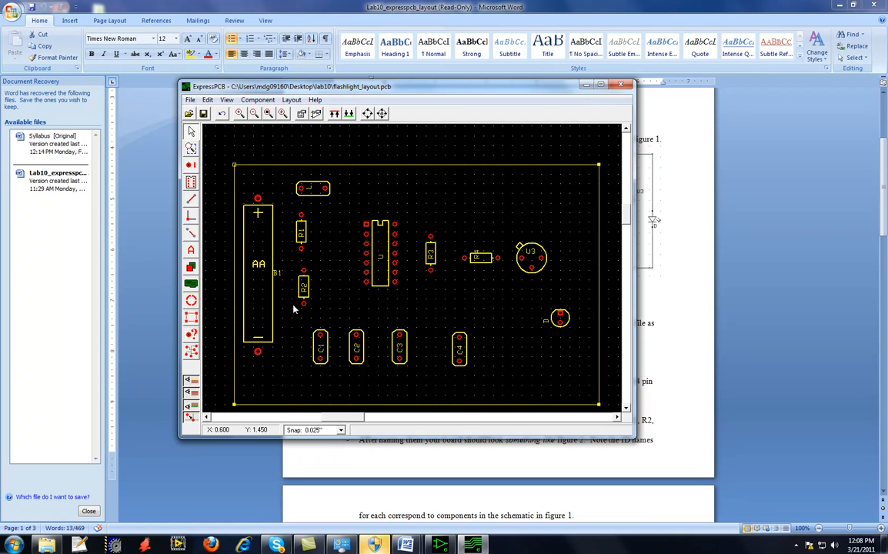
Step: Link the flashlight_schematic file from the lab10 folder to this PCB layout
{"action": "left_click", "coordinate": [189, 100]}
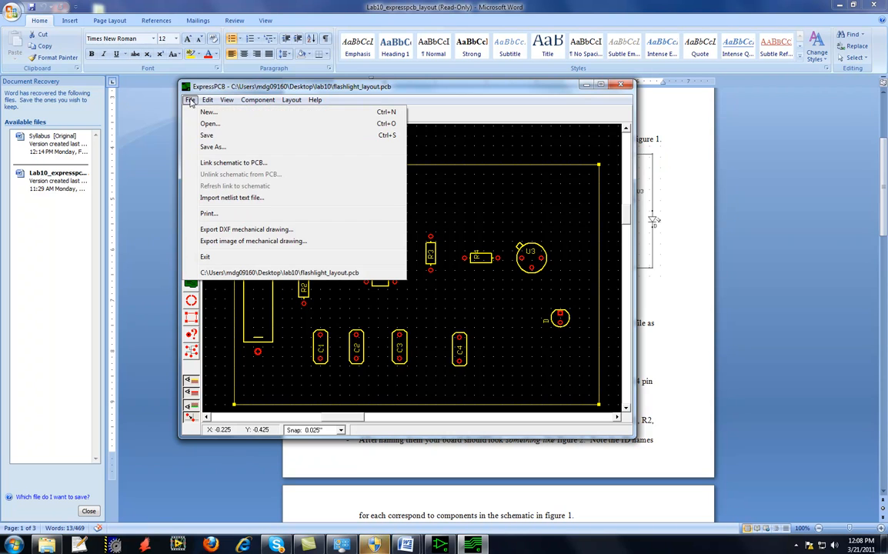
{"action": "left_click", "coordinate": [233, 163]}
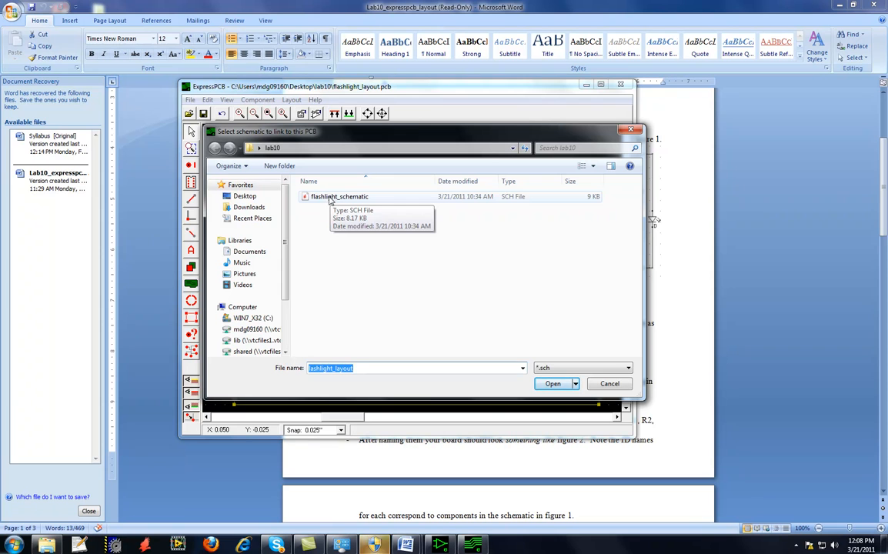
{"action": "left_click", "coordinate": [330, 199]}
{"action": "left_click", "coordinate": [553, 384]}
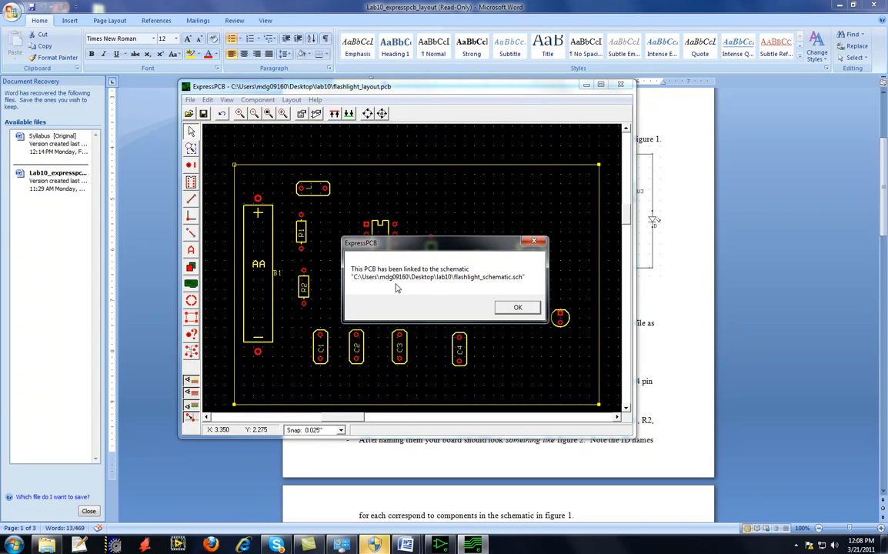
{"action": "left_click", "coordinate": [517, 307]}
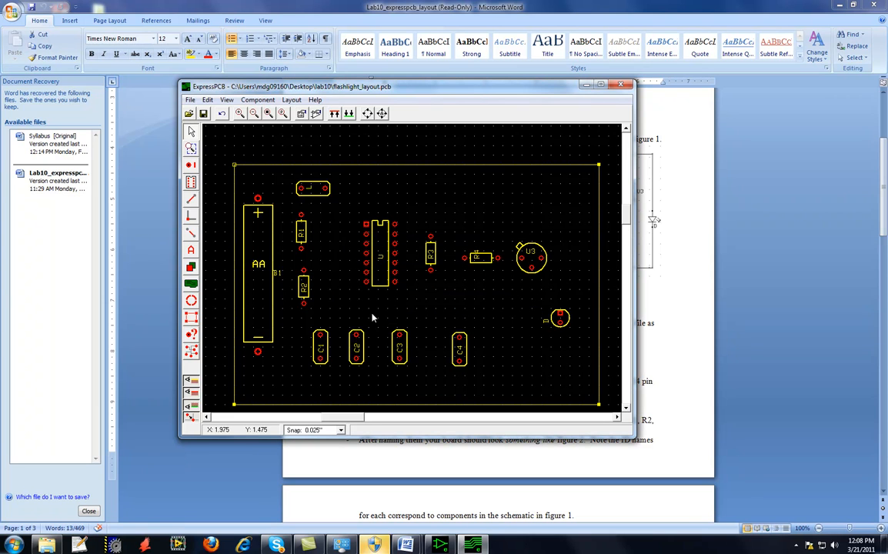
Step: Highlight the net of battery B1's positive pad and rotate the body of inductor L by 180°
{"action": "left_click", "coordinate": [192, 353]}
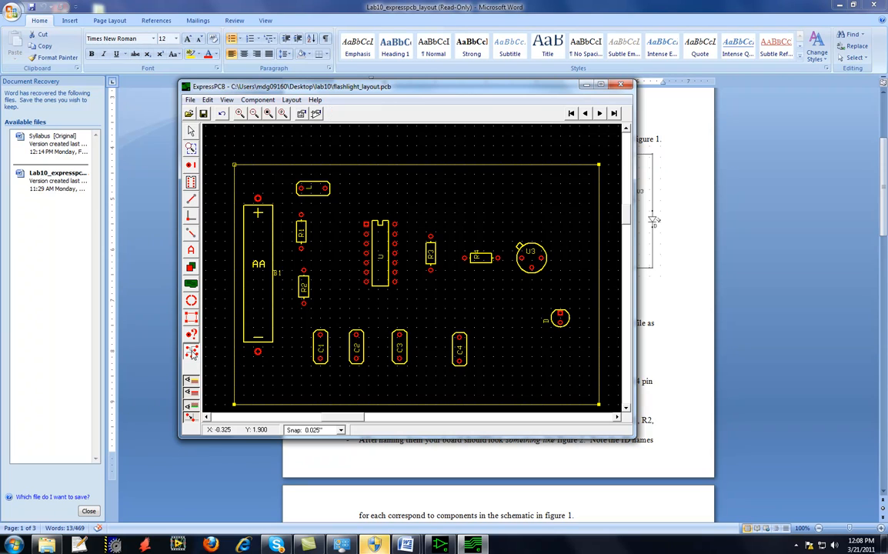
{"action": "left_click", "coordinate": [259, 199]}
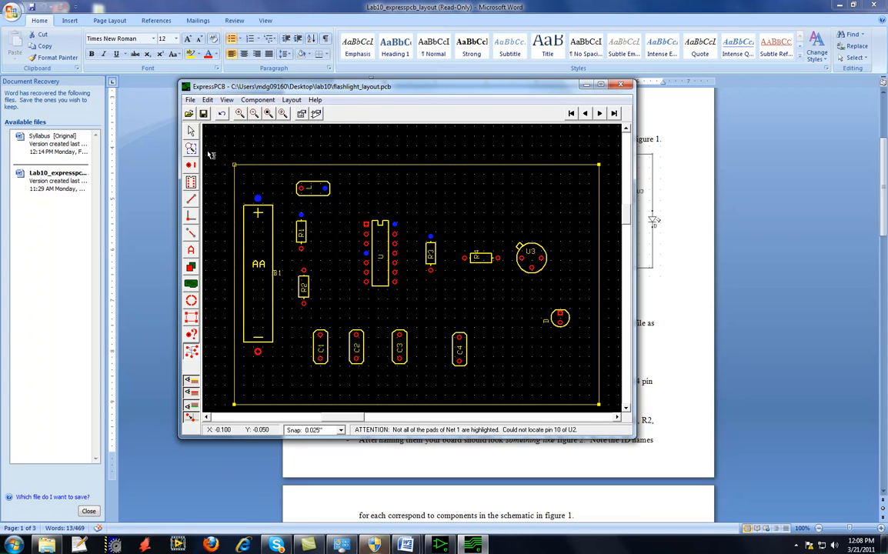
{"action": "left_click", "coordinate": [322, 189]}
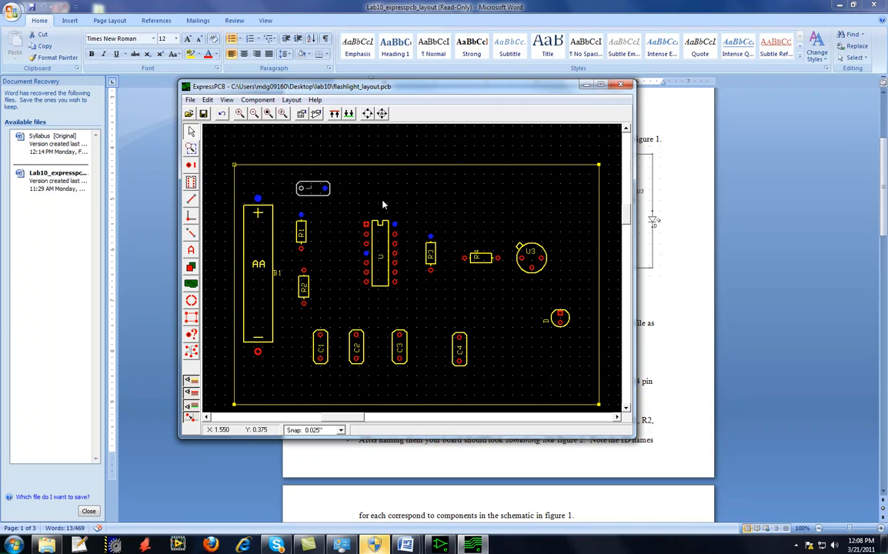
{"action": "left_click", "coordinate": [394, 186]}
{"action": "left_click", "coordinate": [315, 188]}
{"action": "right_click", "coordinate": [315, 185]}
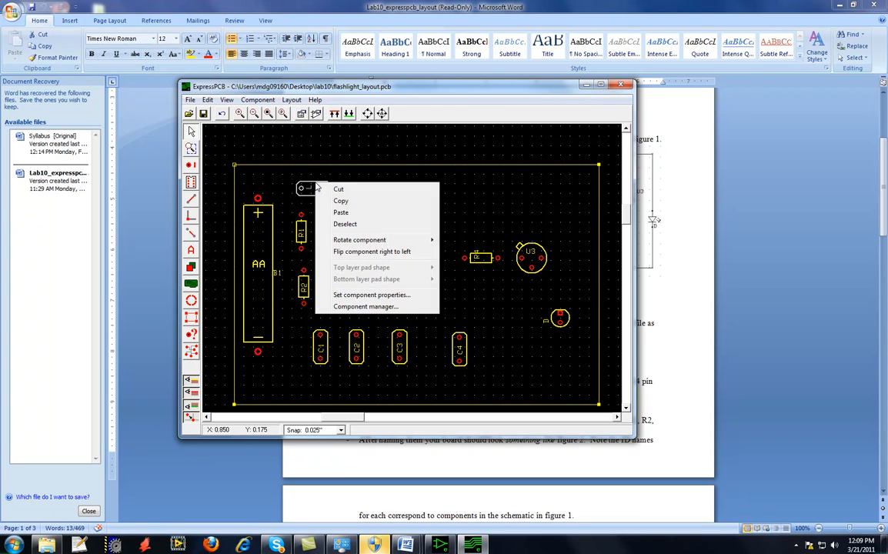
{"action": "mouse_move", "coordinate": [383, 241]}
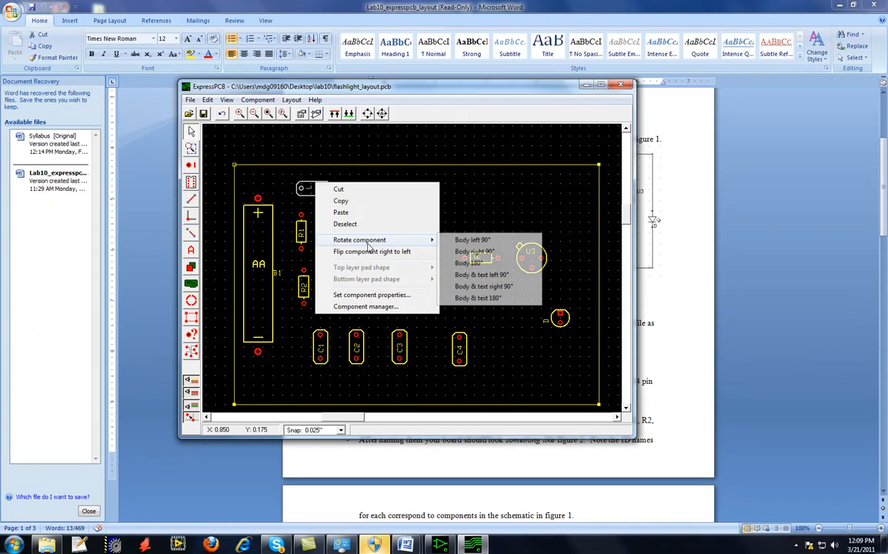
{"action": "left_click", "coordinate": [483, 263]}
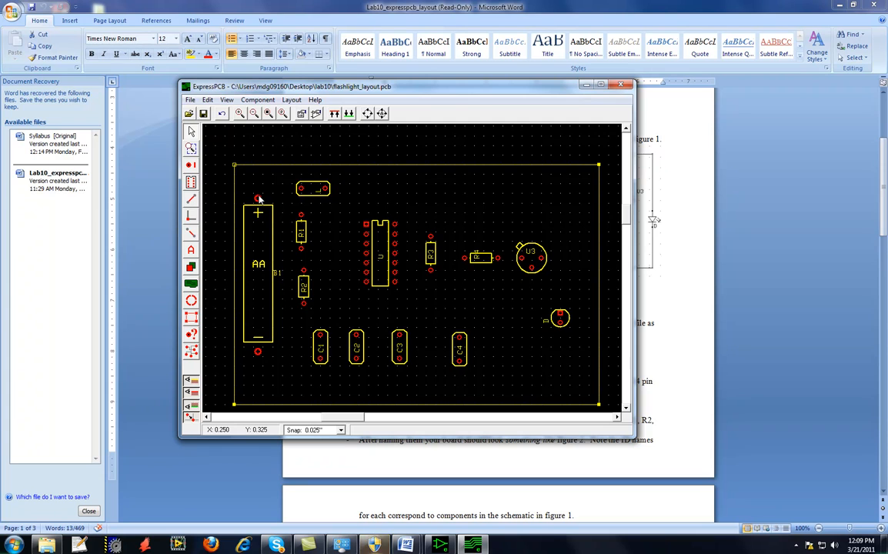
Step: Highlight the net of B1's positive pad again and route a 0.010" bottom-copper trace from that pad to the nearest pad of L
{"action": "left_click", "coordinate": [192, 351]}
{"action": "left_click", "coordinate": [258, 199]}
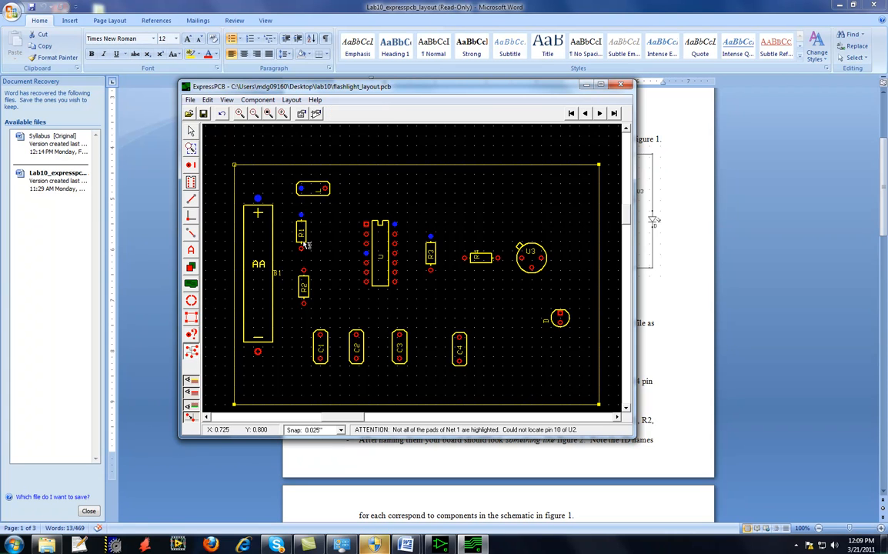
{"action": "left_click", "coordinate": [192, 200]}
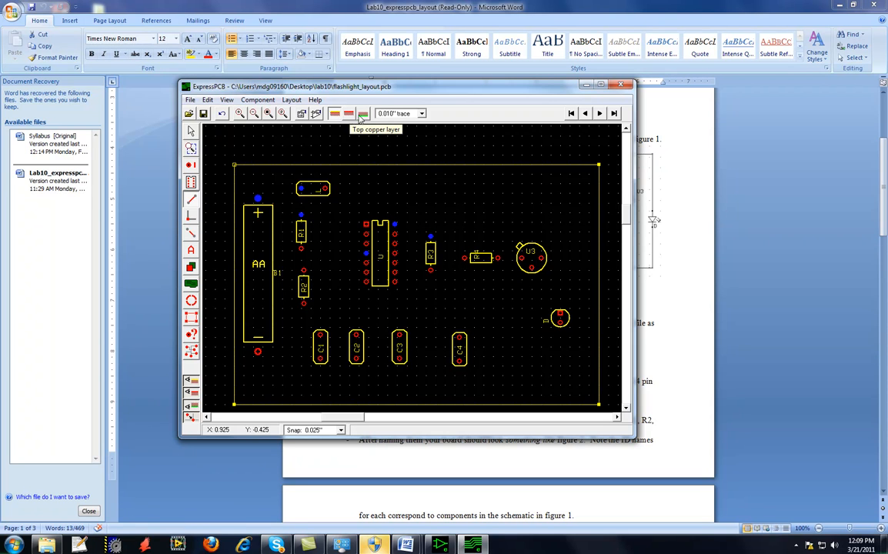
{"action": "left_click", "coordinate": [192, 200]}
{"action": "left_click", "coordinate": [258, 198]}
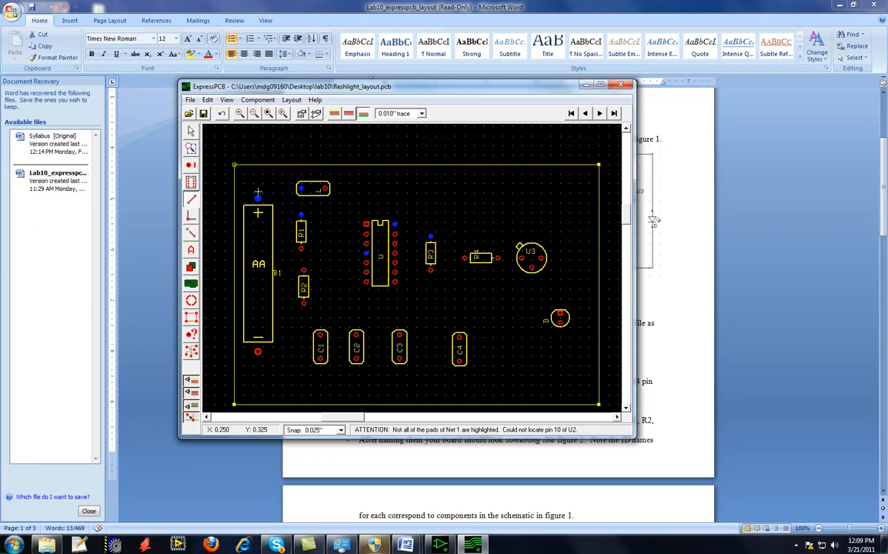
{"action": "left_click", "coordinate": [258, 187]}
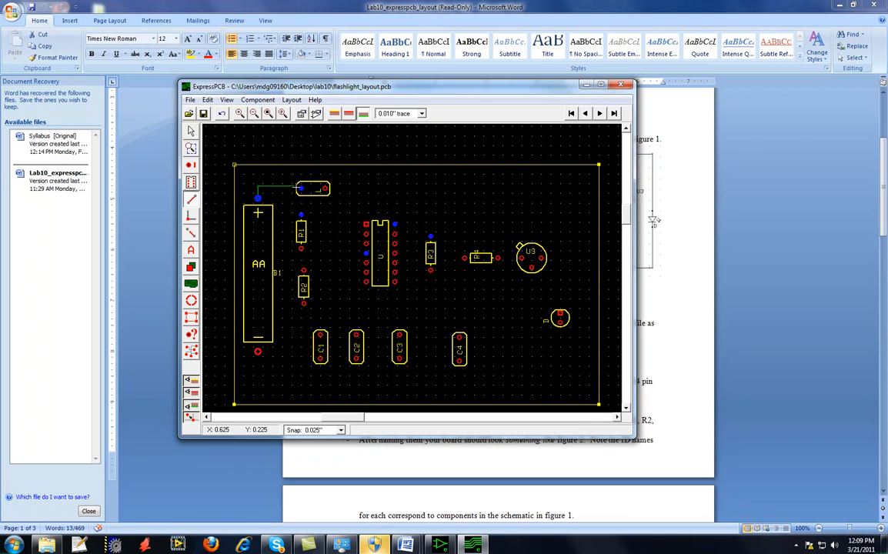
{"action": "scroll", "coordinate": [257, 197], "scroll_direction": "up", "scroll_amount": 1}
{"action": "left_click", "coordinate": [257, 197]}
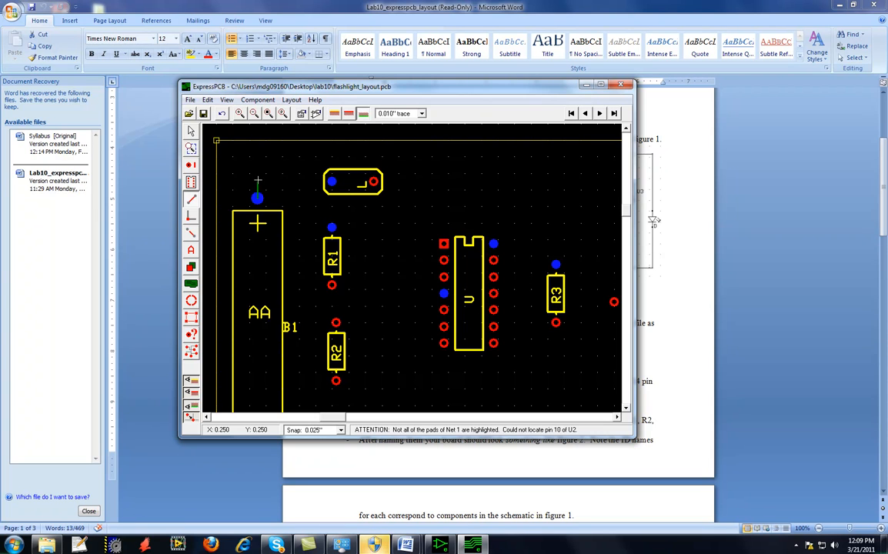
{"action": "left_click", "coordinate": [258, 181]}
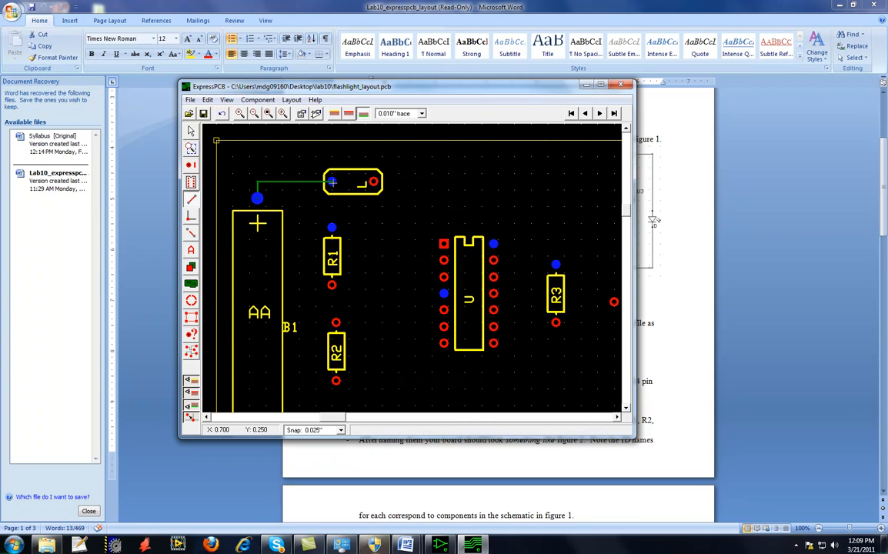
{"action": "left_click", "coordinate": [331, 182]}
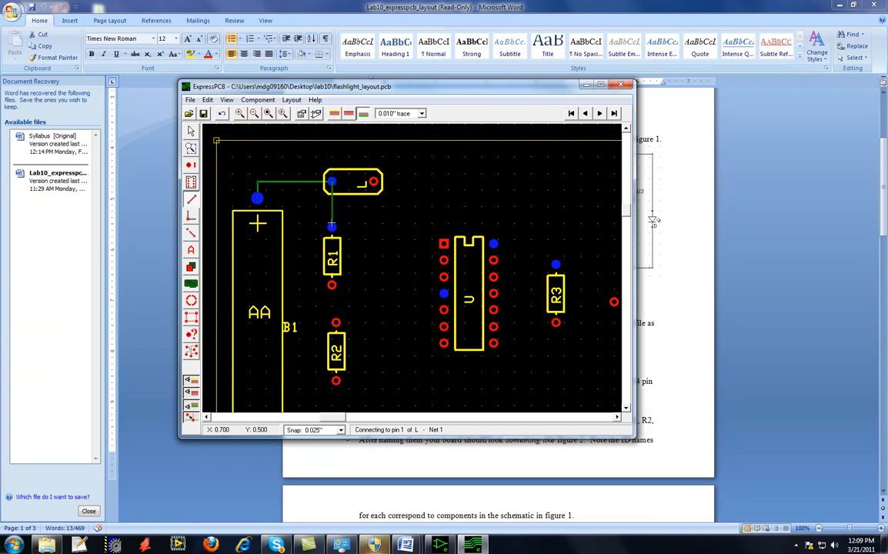
Step: Continue the bottom-copper trace from L to R1's upper pad, pin 14 of chip U and R3's upper pad
{"action": "left_click", "coordinate": [331, 227]}
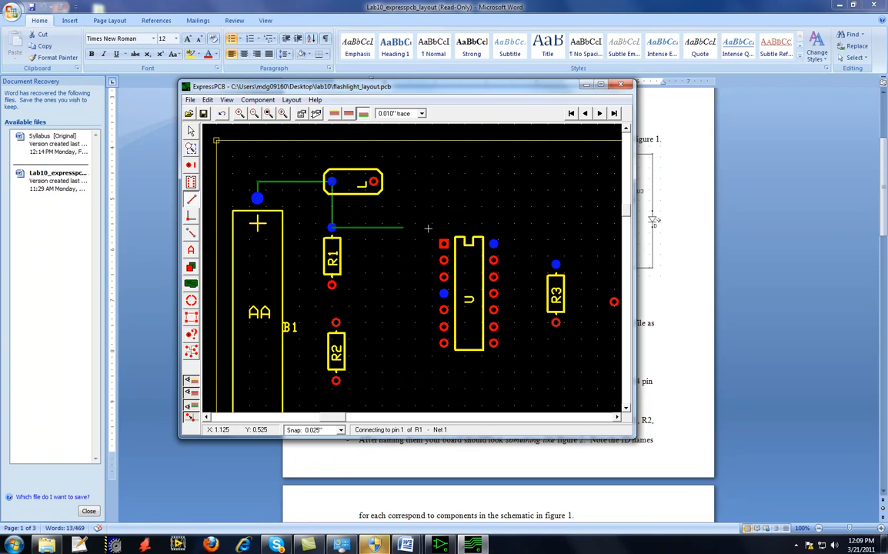
{"action": "left_click", "coordinate": [493, 226]}
{"action": "left_click", "coordinate": [493, 243]}
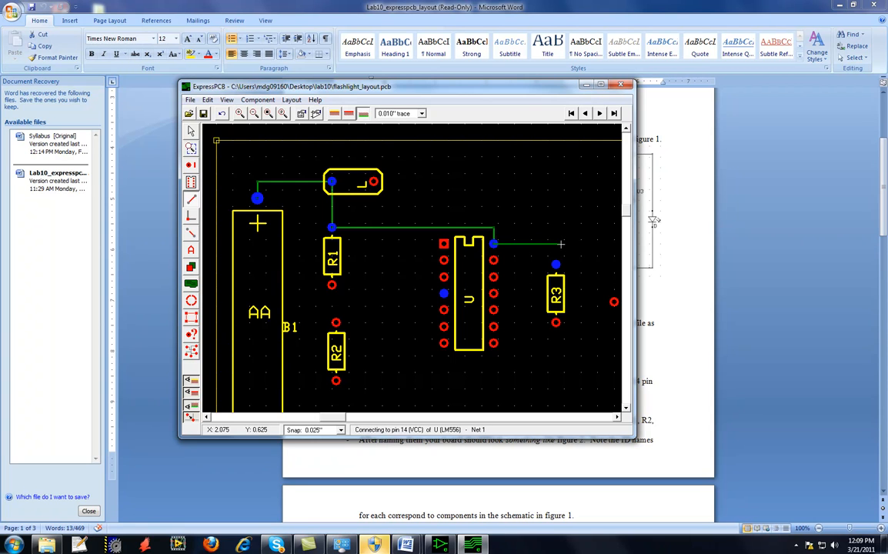
{"action": "left_click", "coordinate": [555, 244]}
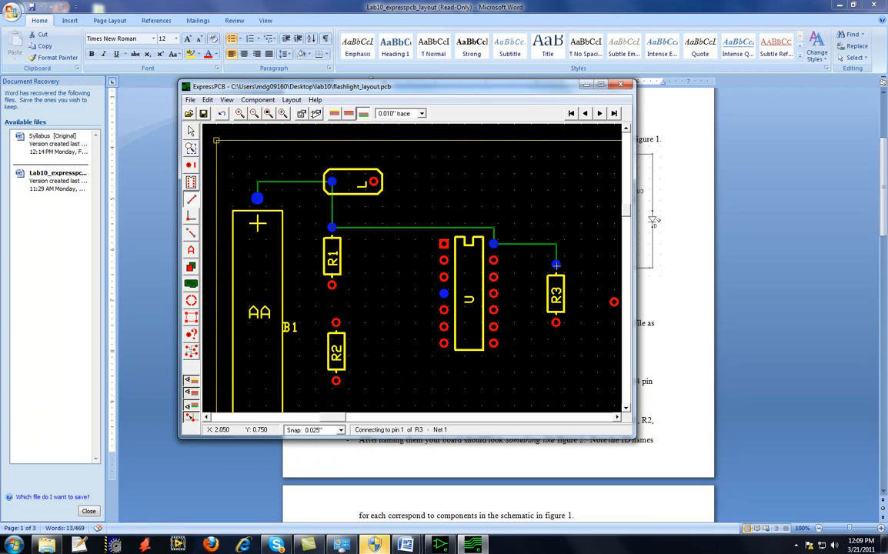
{"action": "left_click", "coordinate": [556, 264]}
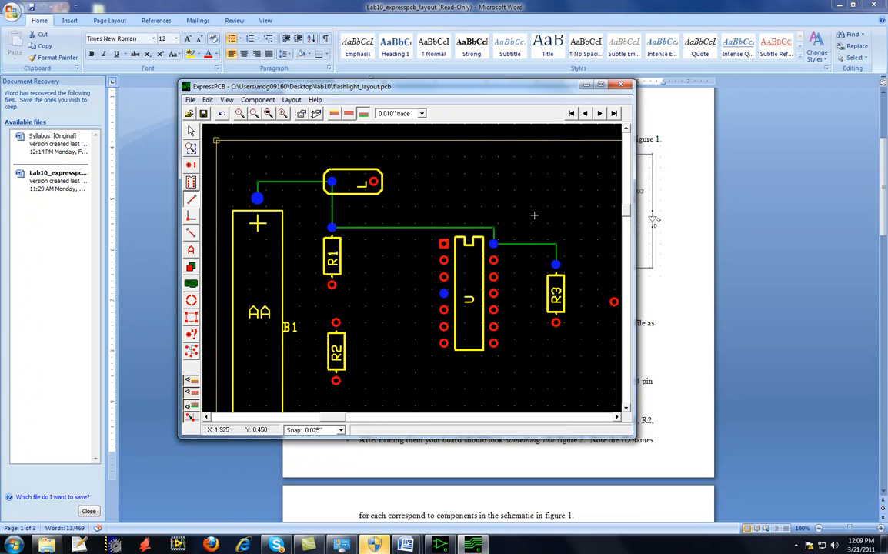
Step: Route a bottom-copper trace from pin 4 of chip U up to the existing trace between R1 and U
{"action": "scroll", "coordinate": [534, 216], "scroll_direction": "down", "scroll_amount": 1}
{"action": "scroll", "coordinate": [533, 216], "scroll_direction": "down", "scroll_amount": 1}
{"action": "left_click", "coordinate": [483, 261]}
{"action": "left_click", "coordinate": [454, 260]}
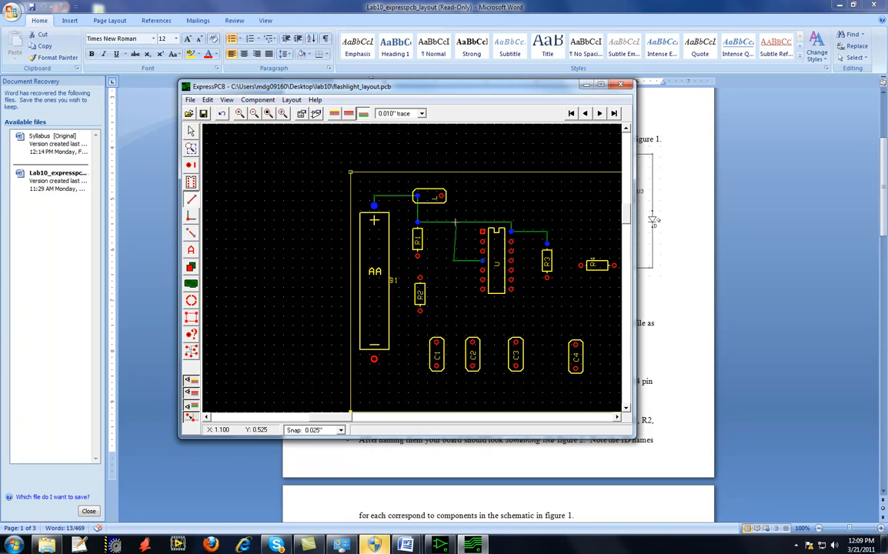
{"action": "left_click", "coordinate": [454, 223]}
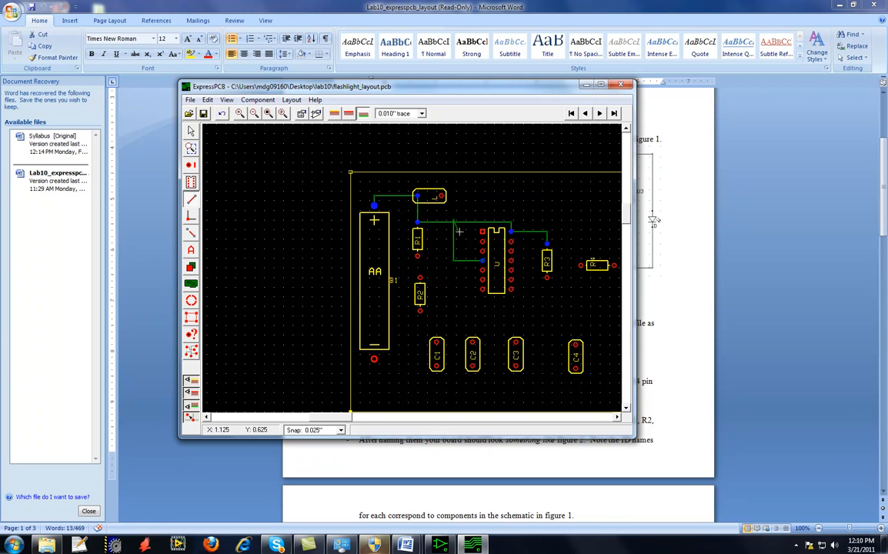
{"action": "scroll", "coordinate": [444, 207], "scroll_direction": "up", "scroll_amount": 1}
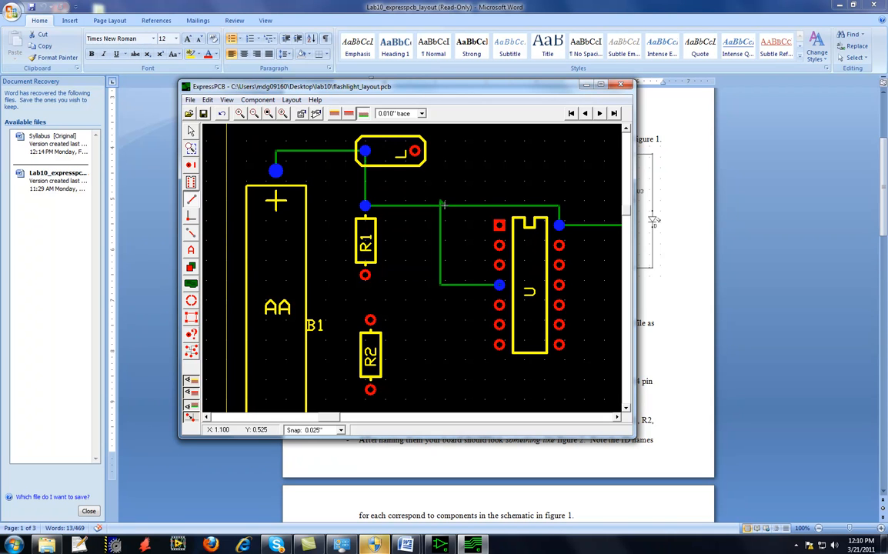
{"action": "key", "text": "Escape"}
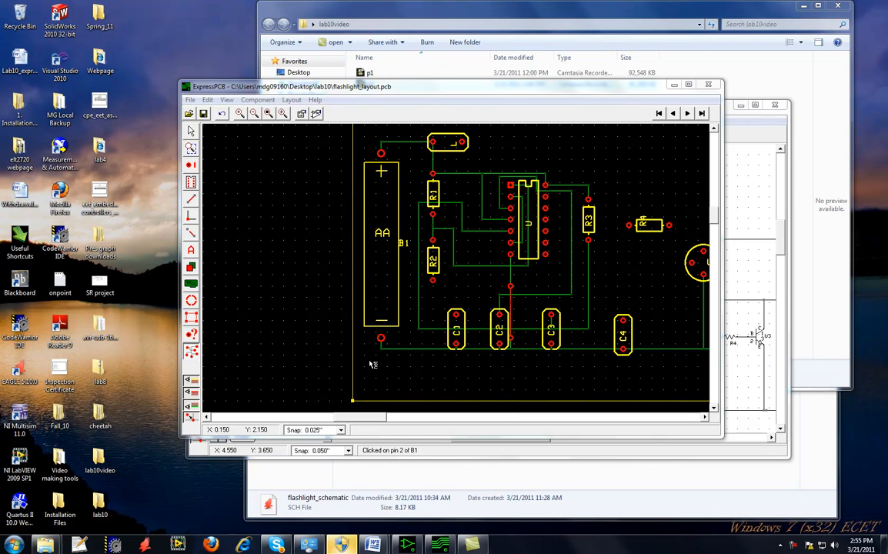
Step: Highlight the pads on the same net as R2's lower pad
{"action": "left_click", "coordinate": [191, 353]}
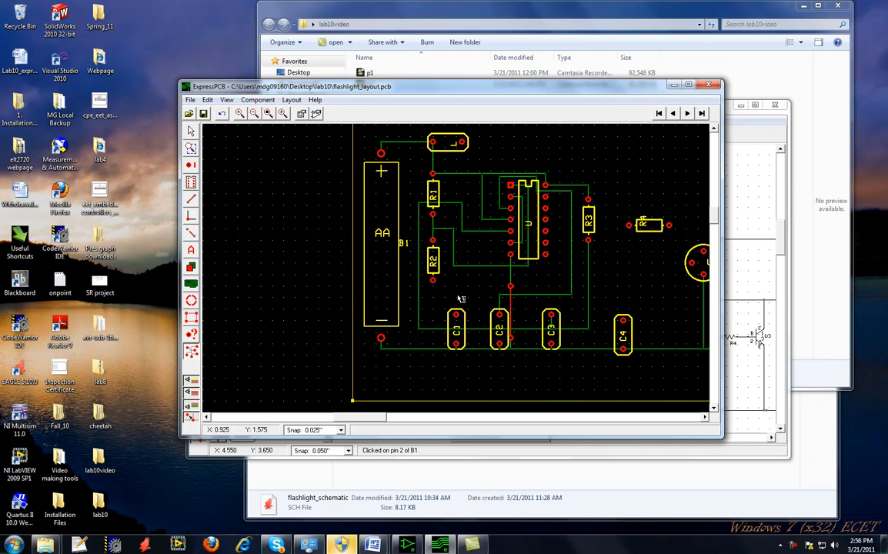
{"action": "scroll", "coordinate": [450, 298], "scroll_direction": "up", "scroll_amount": 2}
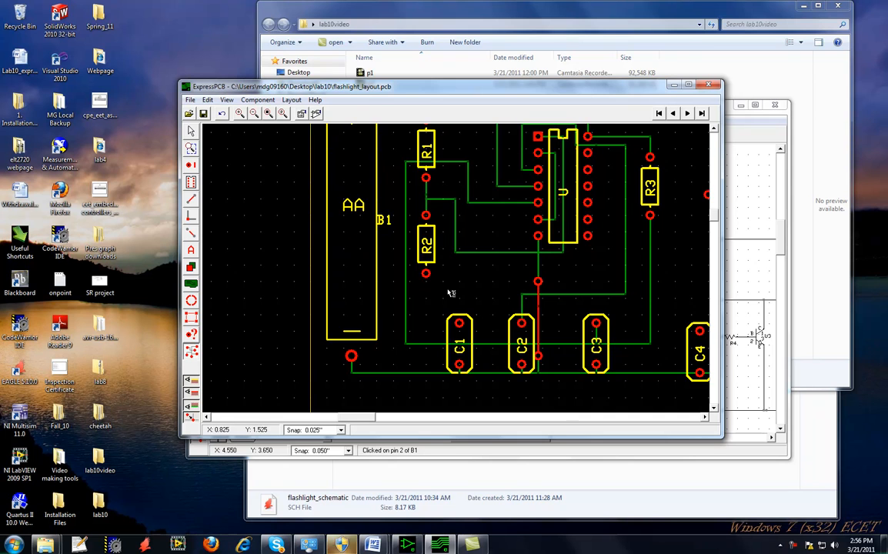
{"action": "scroll", "coordinate": [454, 293], "scroll_direction": "up", "scroll_amount": 2}
{"action": "scroll", "coordinate": [454, 292], "scroll_direction": "down", "scroll_amount": 1}
{"action": "scroll", "coordinate": [497, 258], "scroll_direction": "down", "scroll_amount": 1}
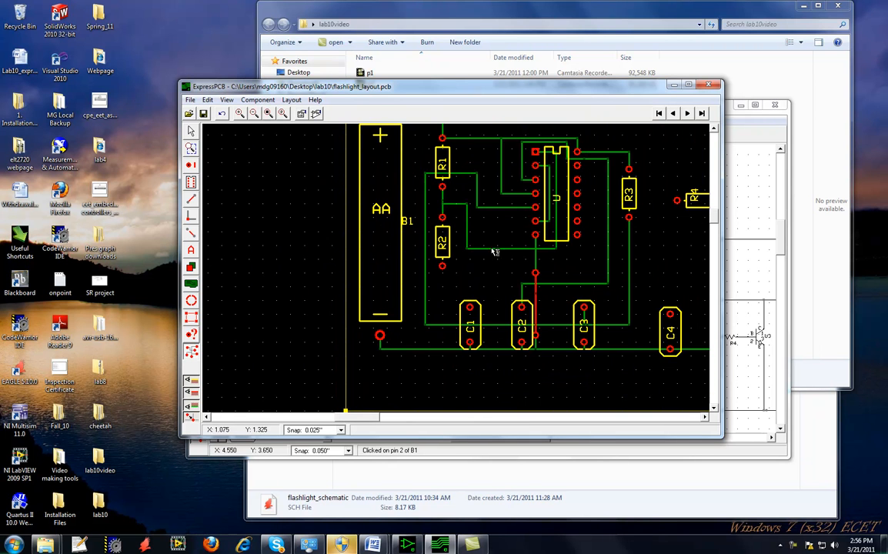
{"action": "left_click", "coordinate": [443, 267]}
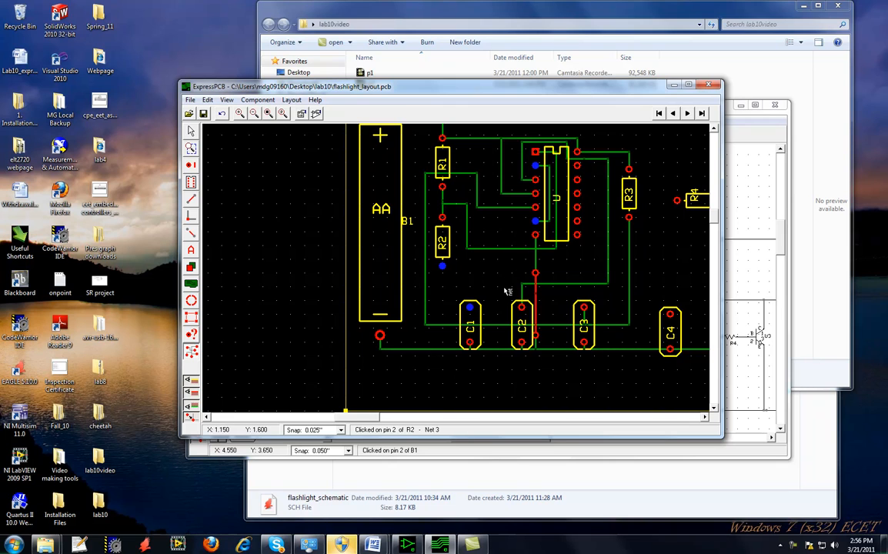
Step: Route a 0.010" bottom-copper trace from R2's lower pad to C1's upper pad
{"action": "left_click", "coordinate": [191, 199]}
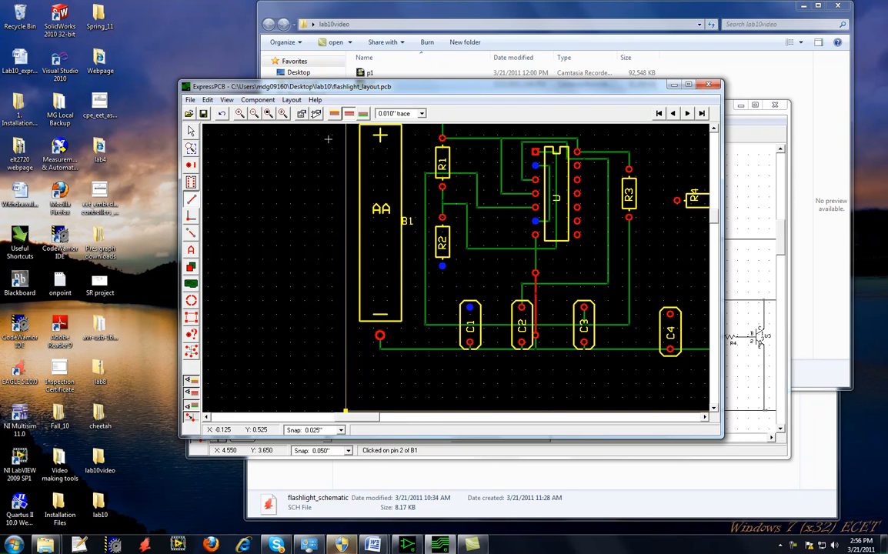
{"action": "left_click", "coordinate": [442, 265]}
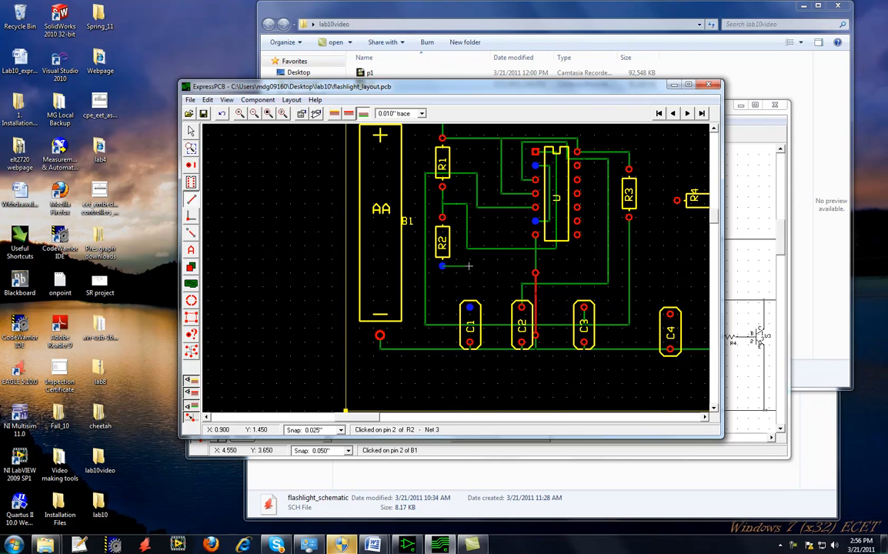
{"action": "left_click", "coordinate": [470, 265]}
{"action": "left_click", "coordinate": [469, 306]}
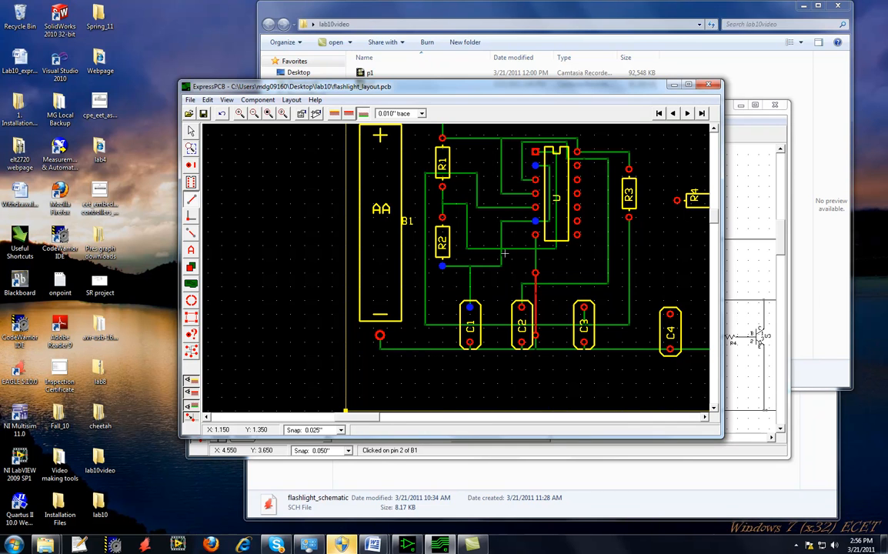
Step: Move the vertical trace segment that crosses another trace between R2 and pin 6 of chip U to the top copper layer
{"action": "scroll", "coordinate": [504, 252], "scroll_direction": "up", "scroll_amount": 2}
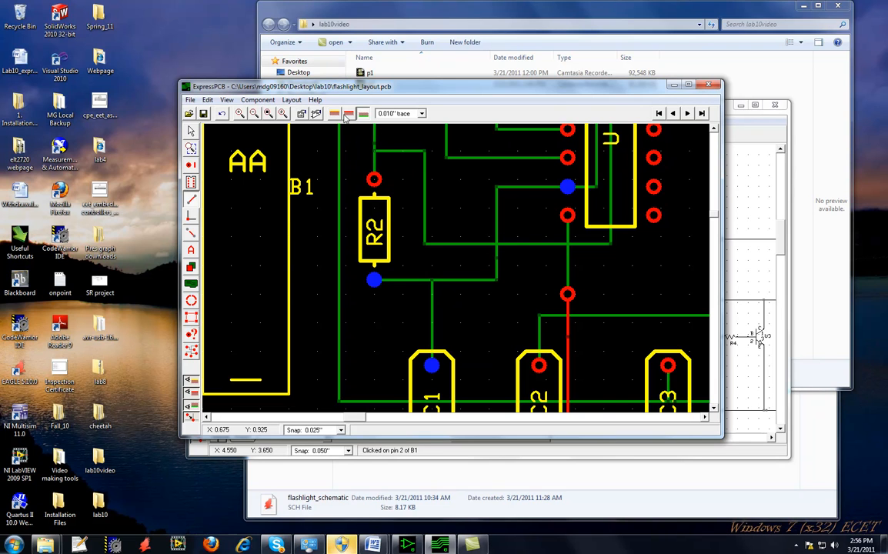
{"action": "left_click", "coordinate": [192, 131]}
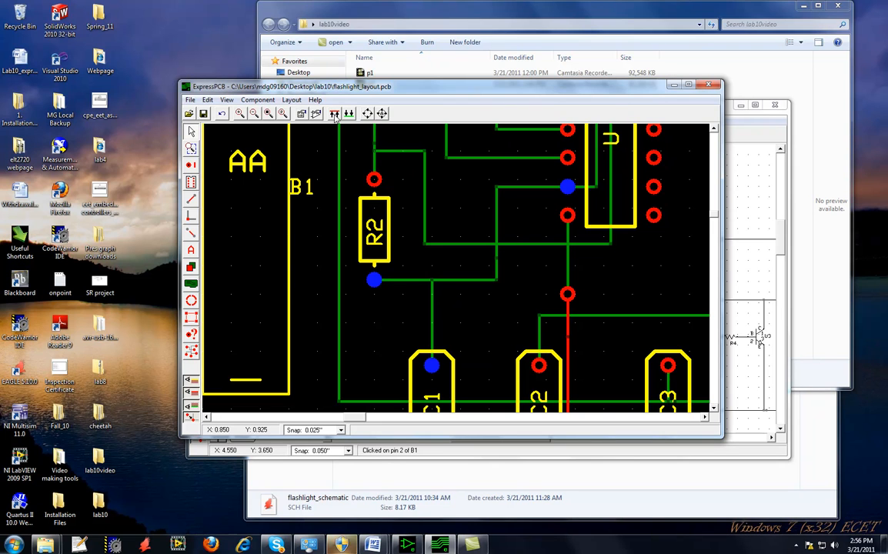
{"action": "left_click", "coordinate": [497, 213]}
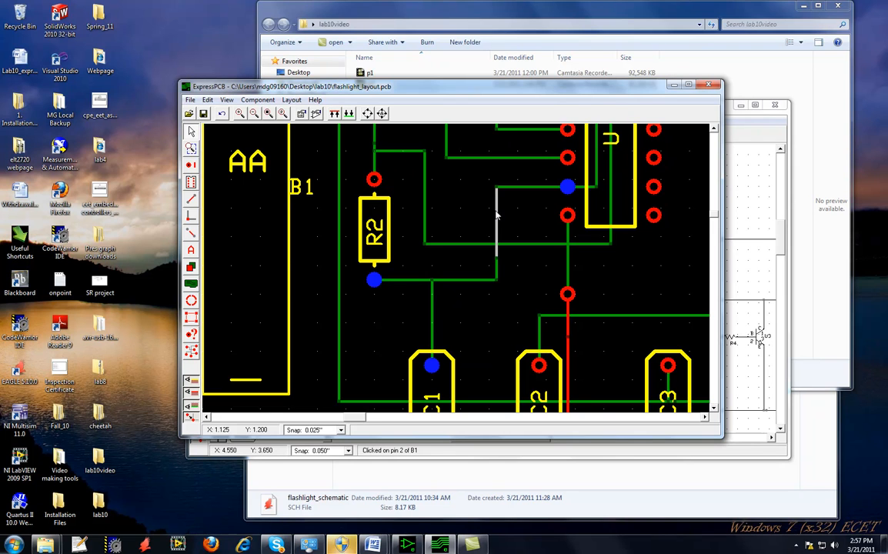
{"action": "left_click", "coordinate": [335, 114]}
{"action": "scroll", "coordinate": [506, 240], "scroll_direction": "up", "scroll_amount": 1}
{"action": "scroll", "coordinate": [505, 240], "scroll_direction": "down", "scroll_amount": 1}
{"action": "scroll", "coordinate": [506, 240], "scroll_direction": "down", "scroll_amount": 1}
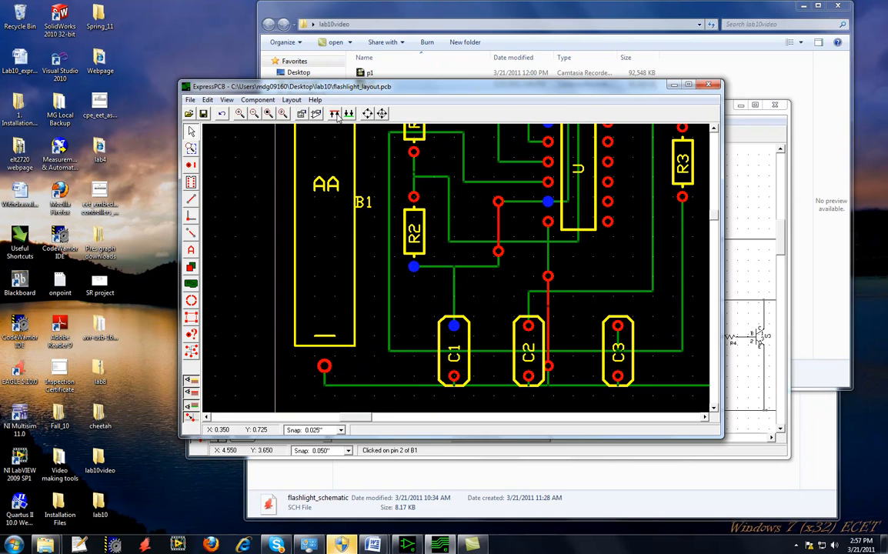
Step: Maximize the layout window and review the fully routed flashlight board
{"action": "scroll", "coordinate": [527, 244], "scroll_direction": "up", "scroll_amount": 1}
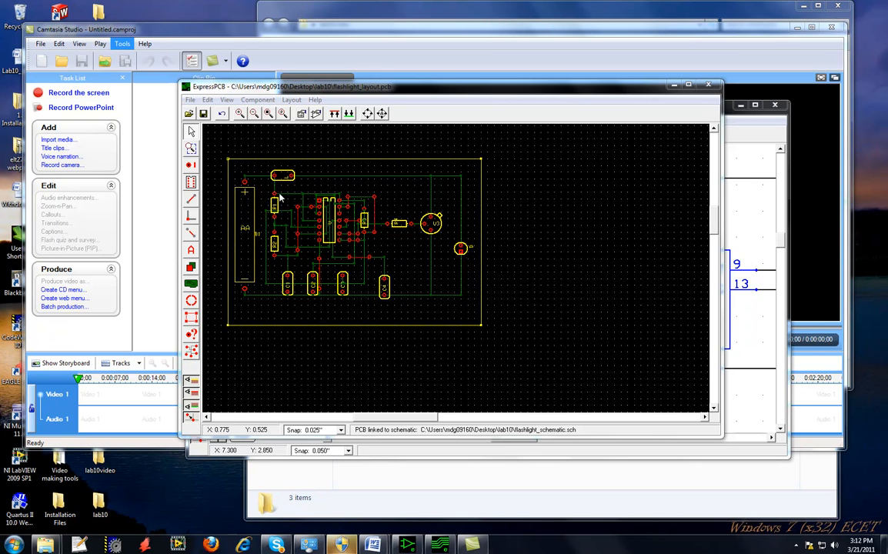
{"action": "left_click", "coordinate": [689, 85]}
{"action": "scroll", "coordinate": [392, 142], "scroll_direction": "up", "scroll_amount": 2}
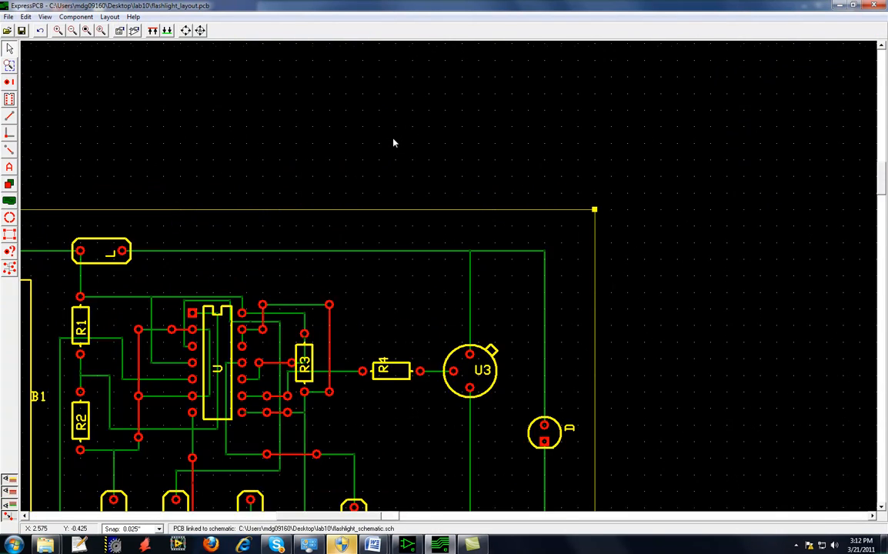
{"action": "scroll", "coordinate": [392, 143], "scroll_direction": "down", "scroll_amount": 1}
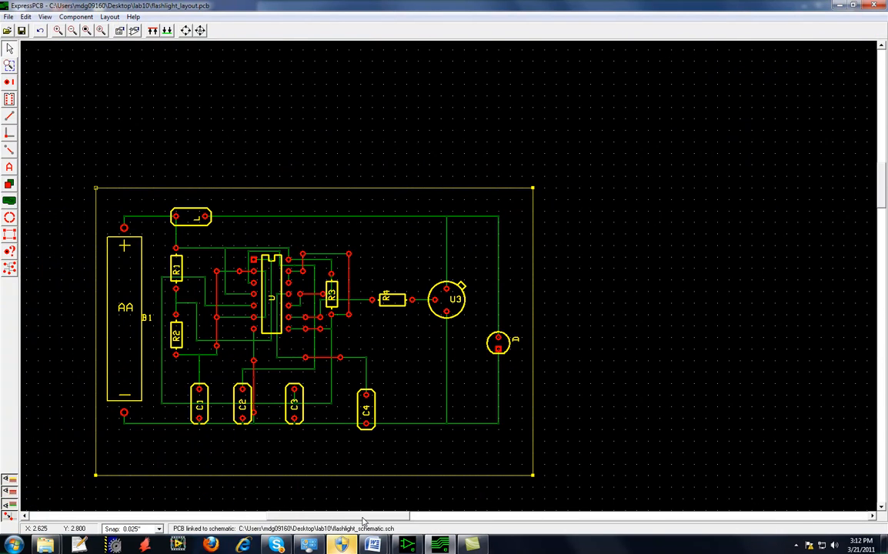
{"action": "left_click_drag", "start_coordinate": [361, 516], "coordinate": [343, 515]}
{"action": "mouse_move", "coordinate": [881, 199]}
{"action": "left_mouse_down"}
{"action": "mouse_move", "coordinate": [881, 220]}
{"action": "mouse_move", "coordinate": [880, 206]}
{"action": "left_mouse_up"}
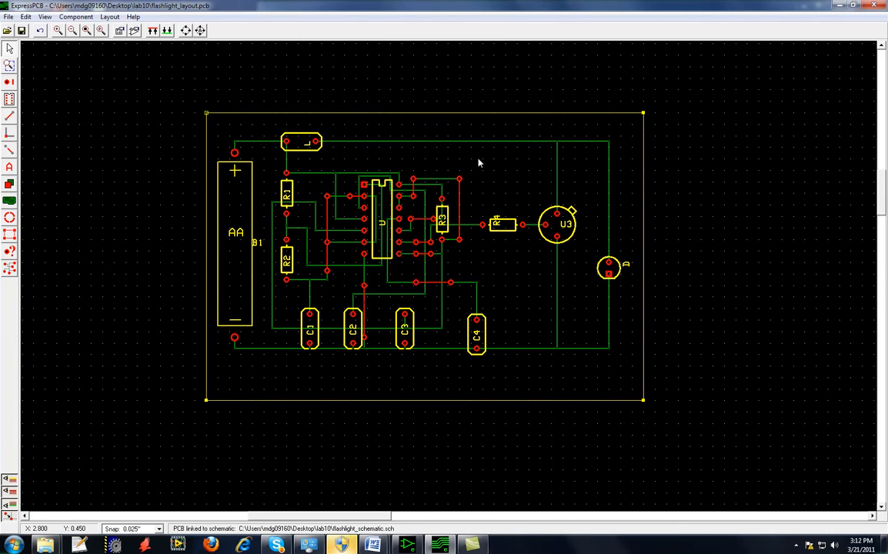
{"action": "scroll", "coordinate": [460, 185], "scroll_direction": "up", "scroll_amount": 1}
{"action": "scroll", "coordinate": [460, 184], "scroll_direction": "up", "scroll_amount": 1}
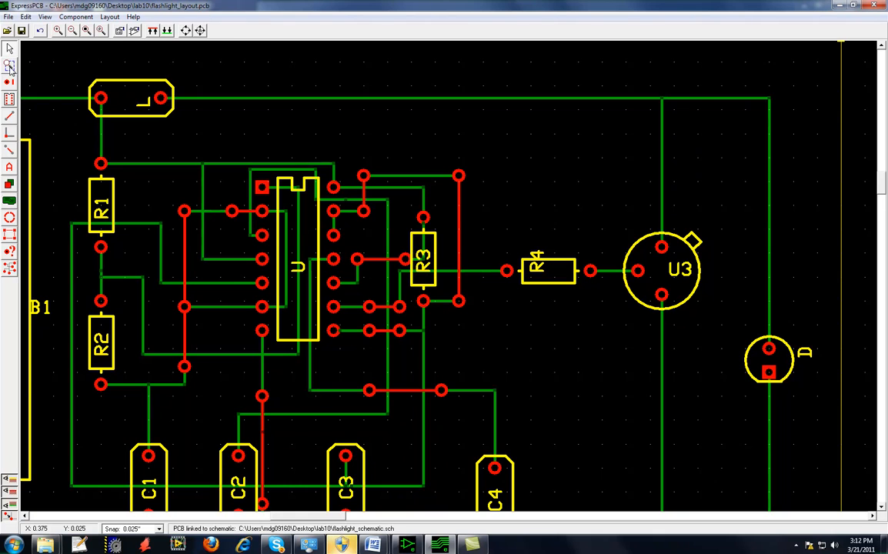
{"action": "left_click", "coordinate": [10, 117]}
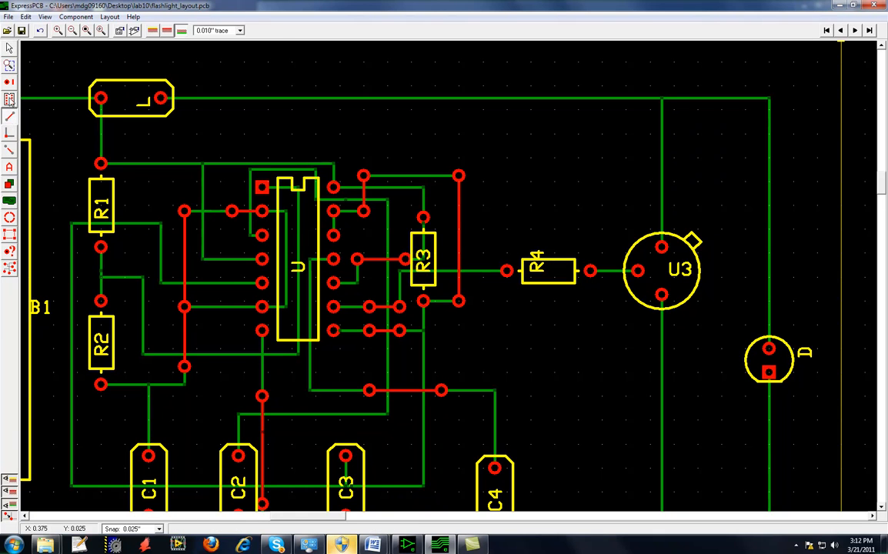
{"action": "left_click", "coordinate": [9, 99]}
{"action": "left_click", "coordinate": [10, 48]}
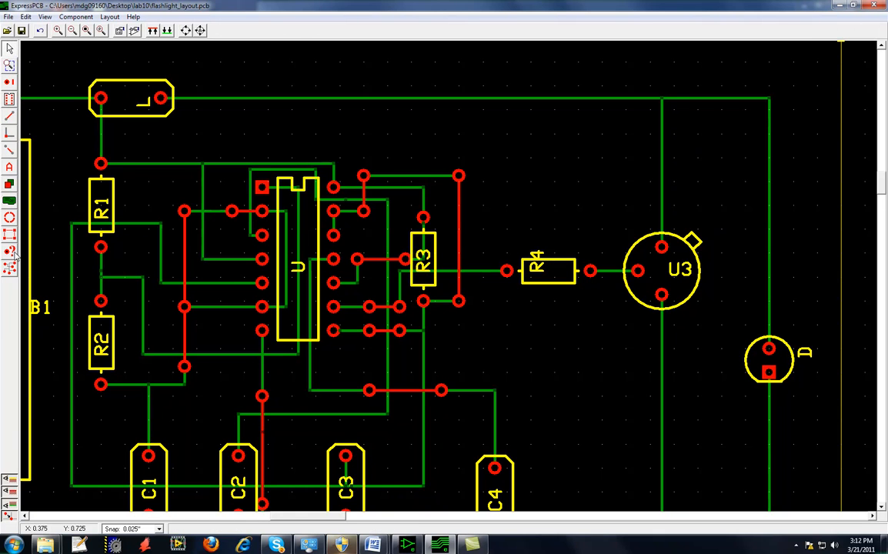
{"action": "left_click", "coordinate": [46, 17]}
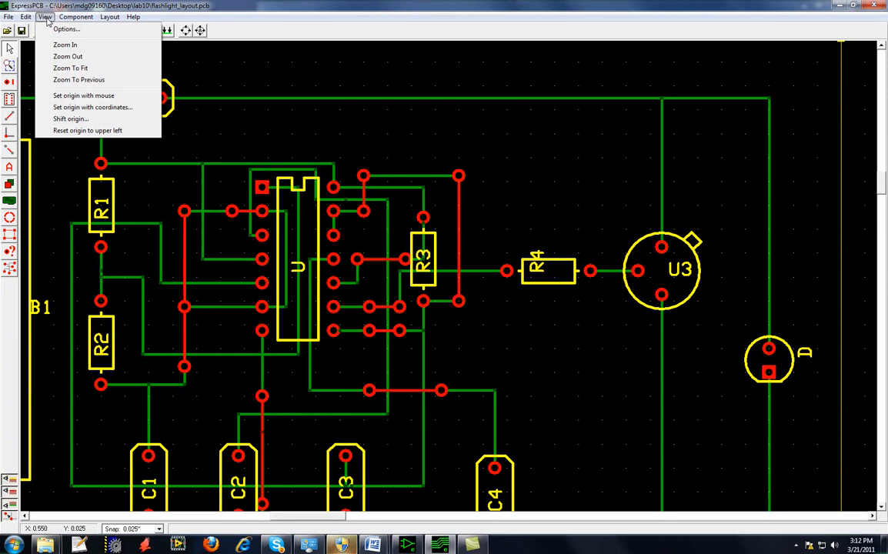
{"action": "left_click", "coordinate": [224, 125]}
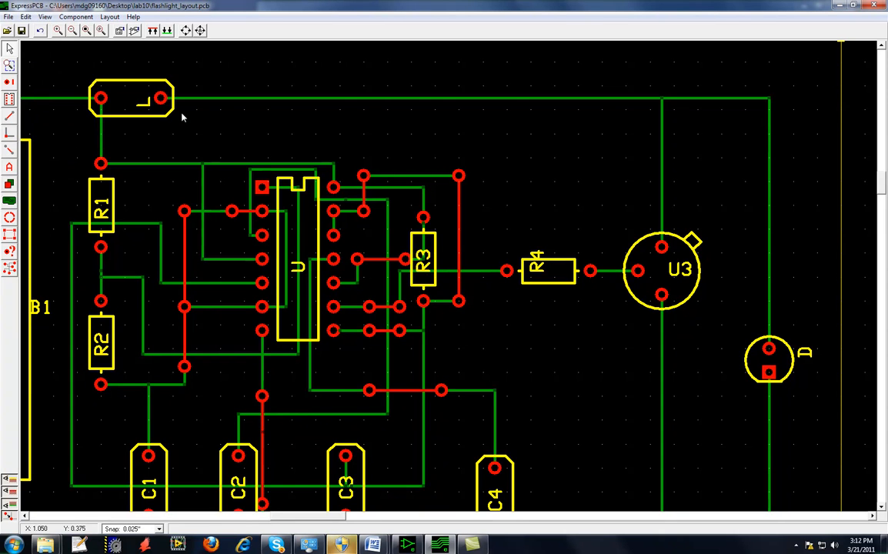
{"action": "left_click", "coordinate": [9, 66]}
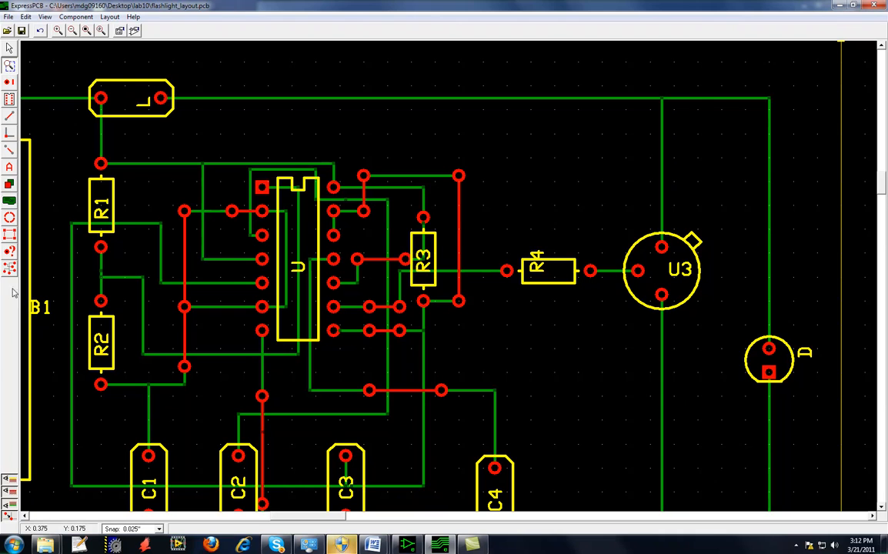
Step: Hide the silkscreen and bottom copper layers to inspect the pads and traces on the top copper layer alone
{"action": "left_click", "coordinate": [12, 480]}
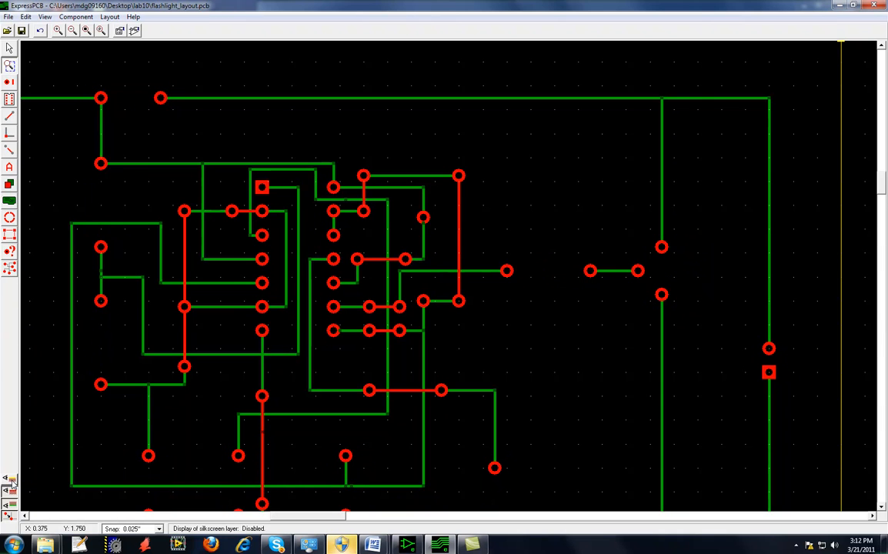
{"action": "left_click", "coordinate": [11, 480]}
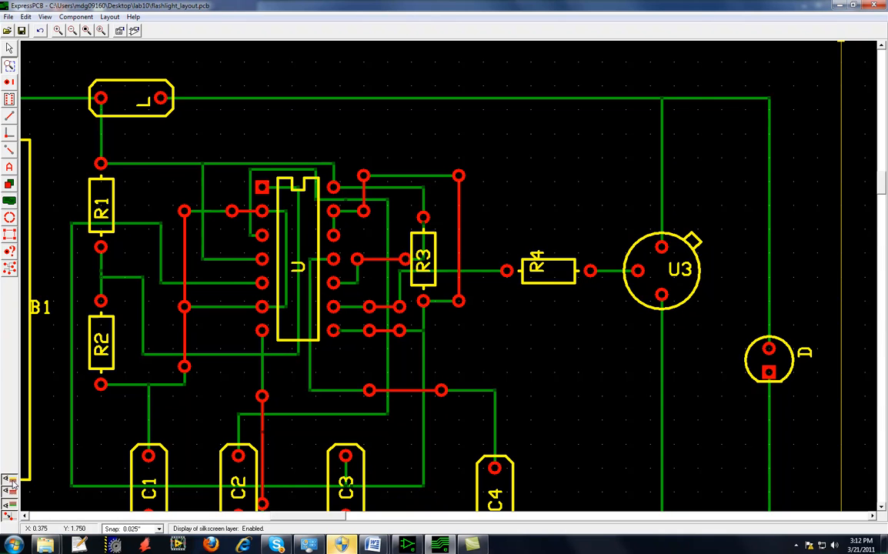
{"action": "left_click", "coordinate": [11, 481]}
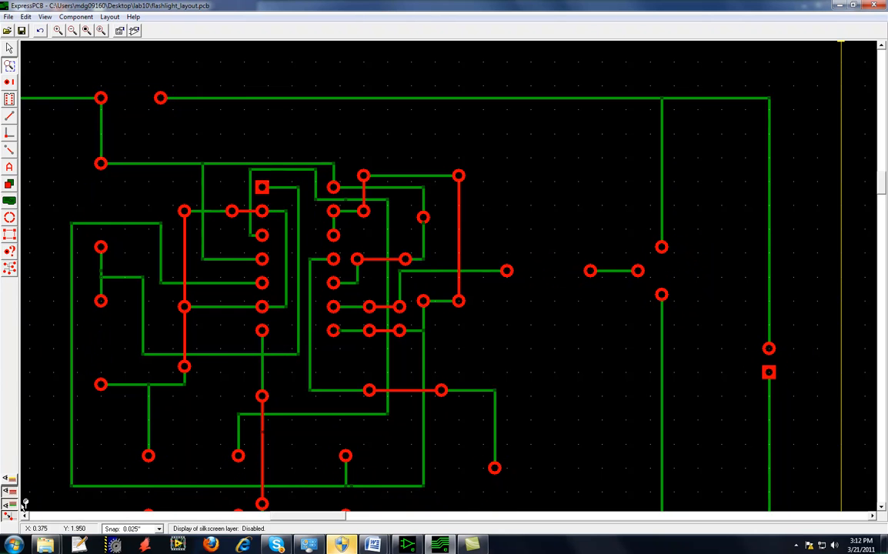
{"action": "left_click", "coordinate": [12, 505]}
{"action": "scroll", "coordinate": [58, 441], "scroll_direction": "down", "scroll_amount": 1}
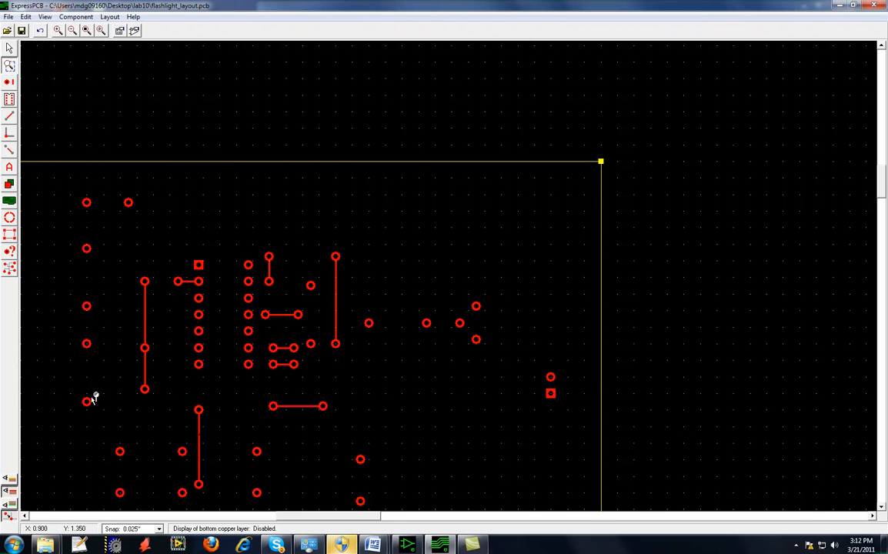
Step: Show the bottom copper layer and hide the top copper to inspect the bottom traces with and without the silkscreen
{"action": "left_click", "coordinate": [13, 506]}
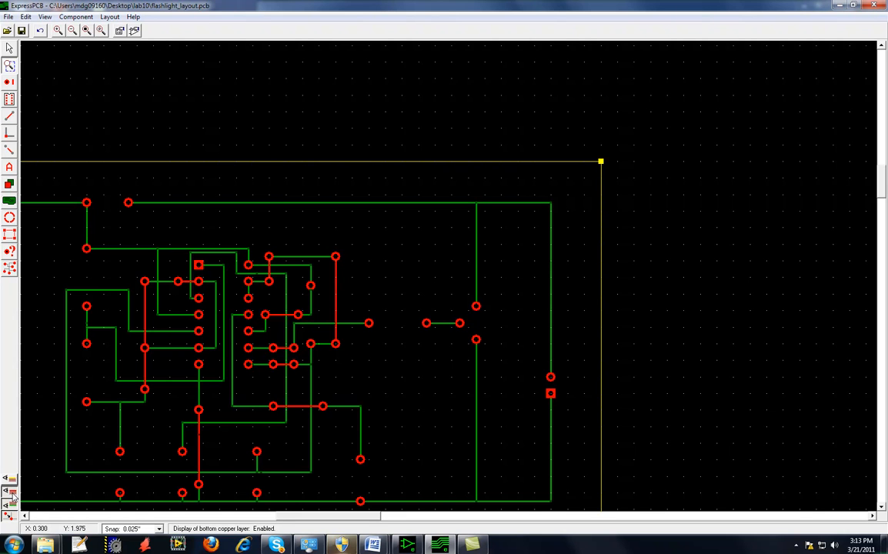
{"action": "left_click", "coordinate": [12, 496]}
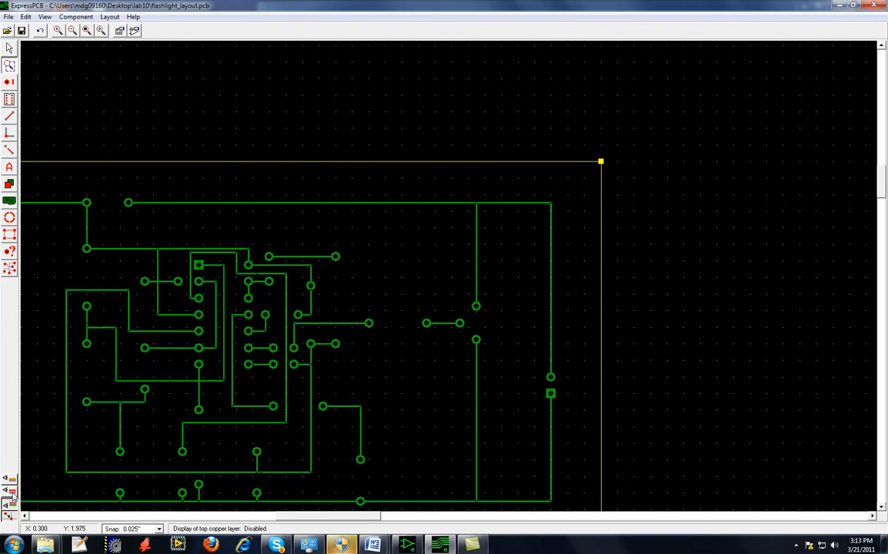
{"action": "left_click", "coordinate": [12, 480]}
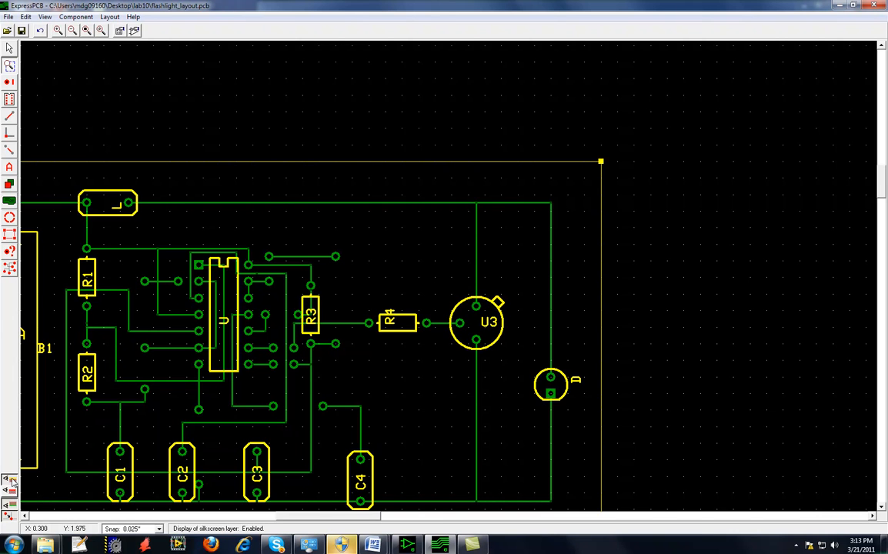
{"action": "left_click", "coordinate": [12, 480]}
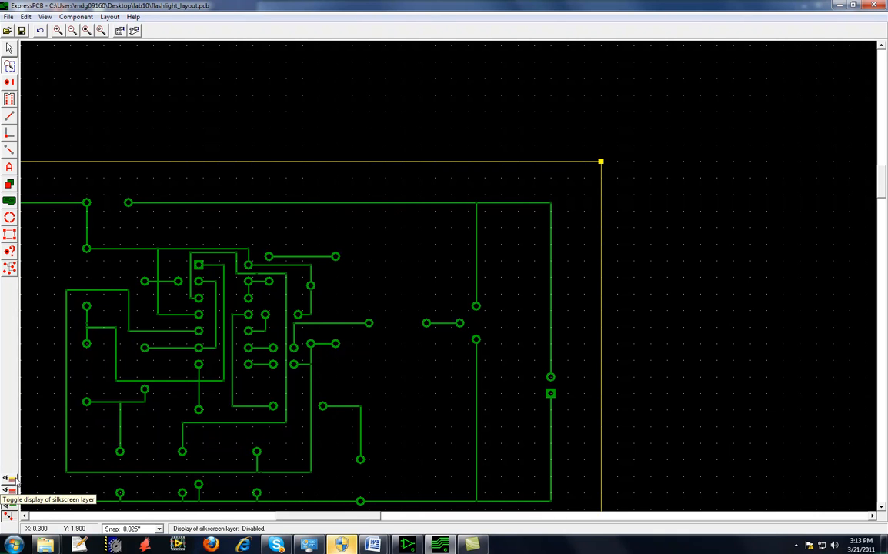
{"action": "scroll", "coordinate": [38, 436], "scroll_direction": "down", "scroll_amount": 2}
{"action": "scroll", "coordinate": [39, 437], "scroll_direction": "up", "scroll_amount": 1}
{"action": "scroll", "coordinate": [38, 436], "scroll_direction": "up", "scroll_amount": 1}
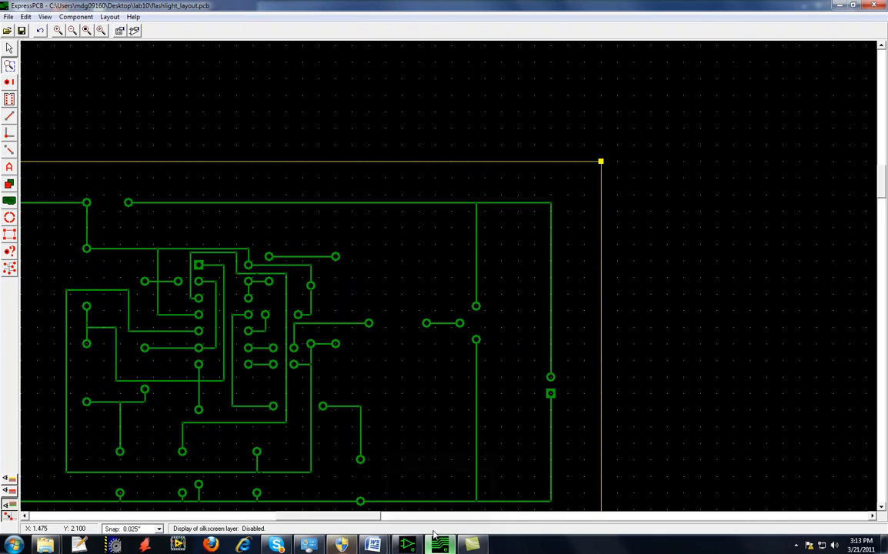
{"action": "mouse_move", "coordinate": [475, 543]}
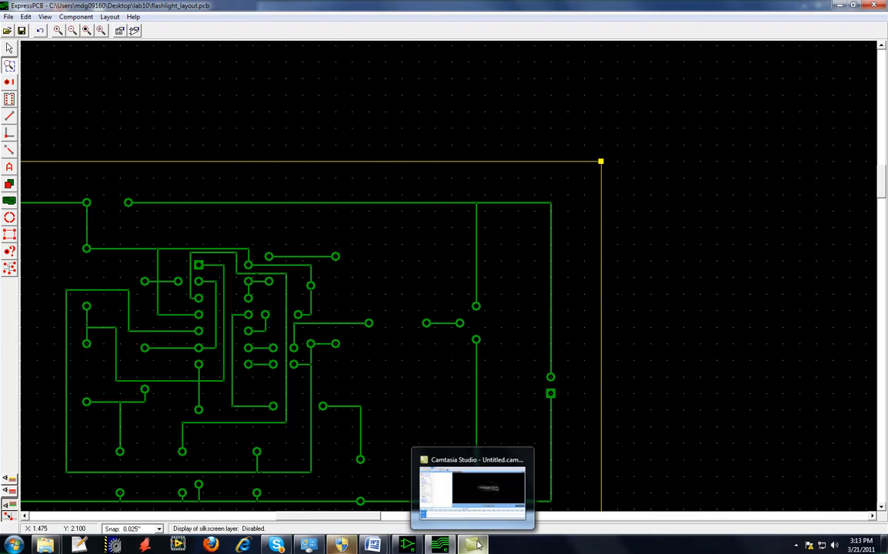